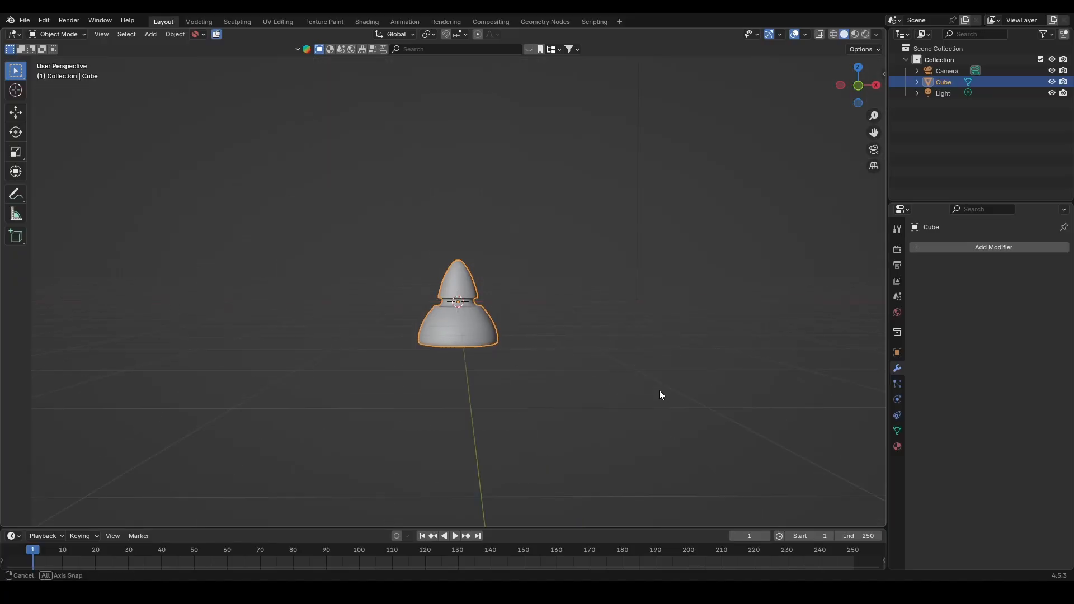
Examine the arrowhead model's shape from the front and from an angled view.
scroll(535, 429, up, 5)
middle_drag(528, 434, 479, 414)
scroll(464, 385, down, 4)
key(KP_1)
scroll(471, 394, up, 2)
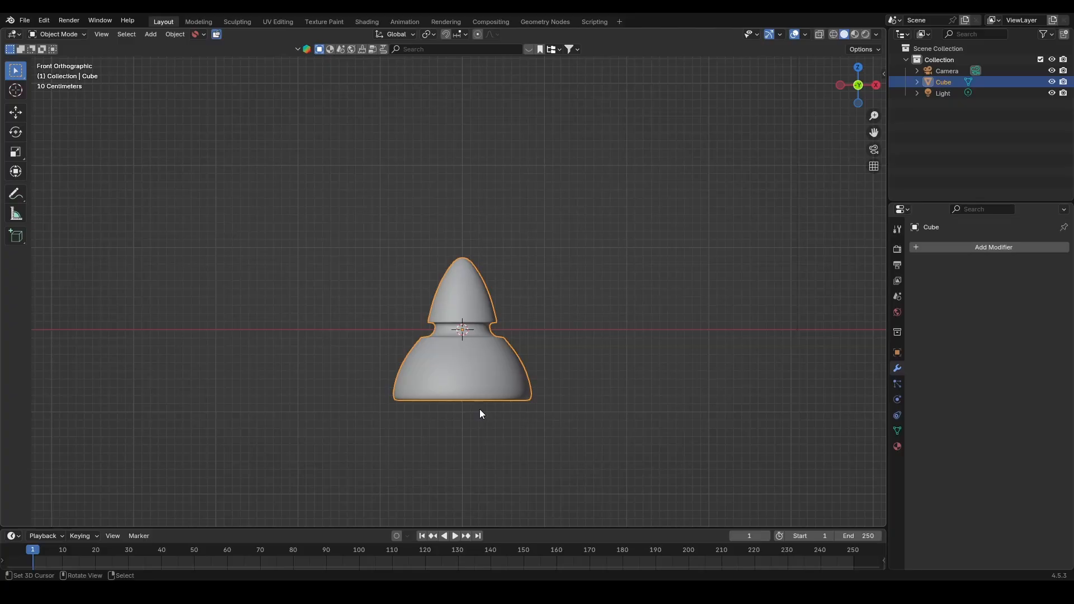
scroll(486, 400, down, 2)
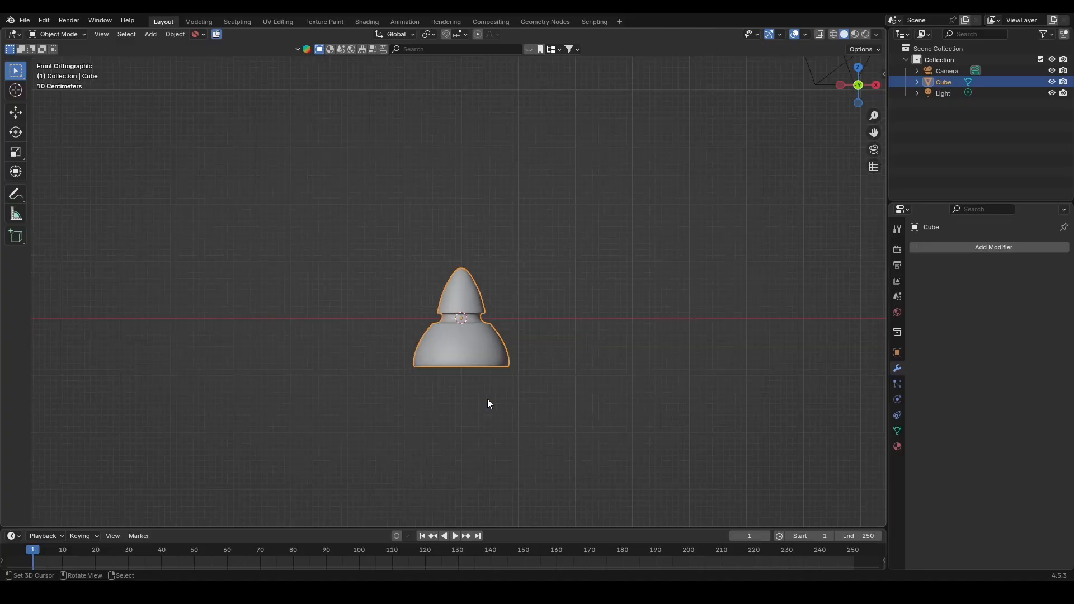
middle_drag(488, 399, 522, 414)
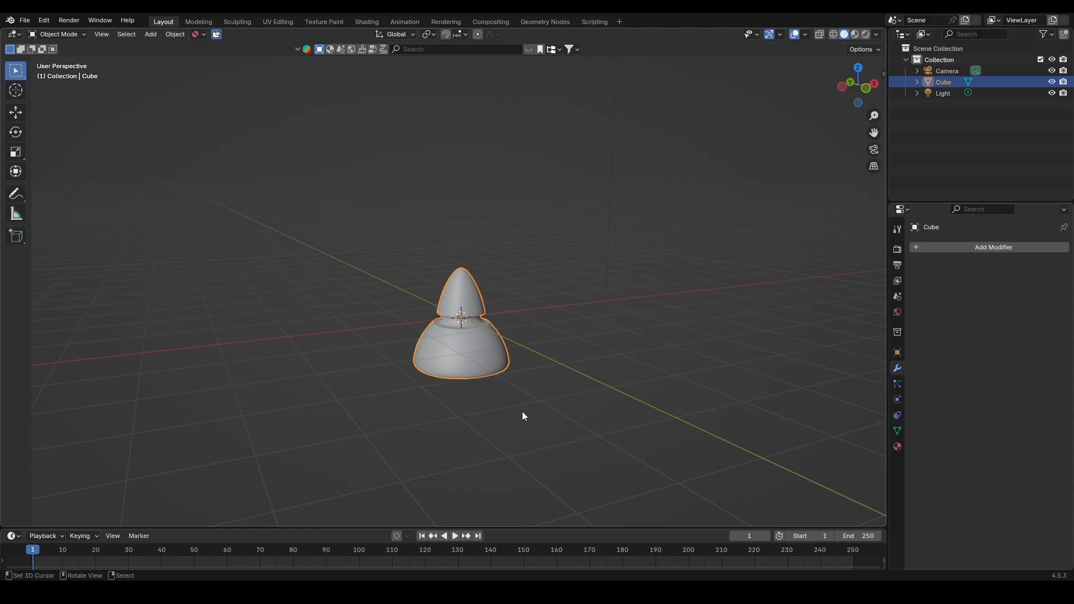
key(KP_1)
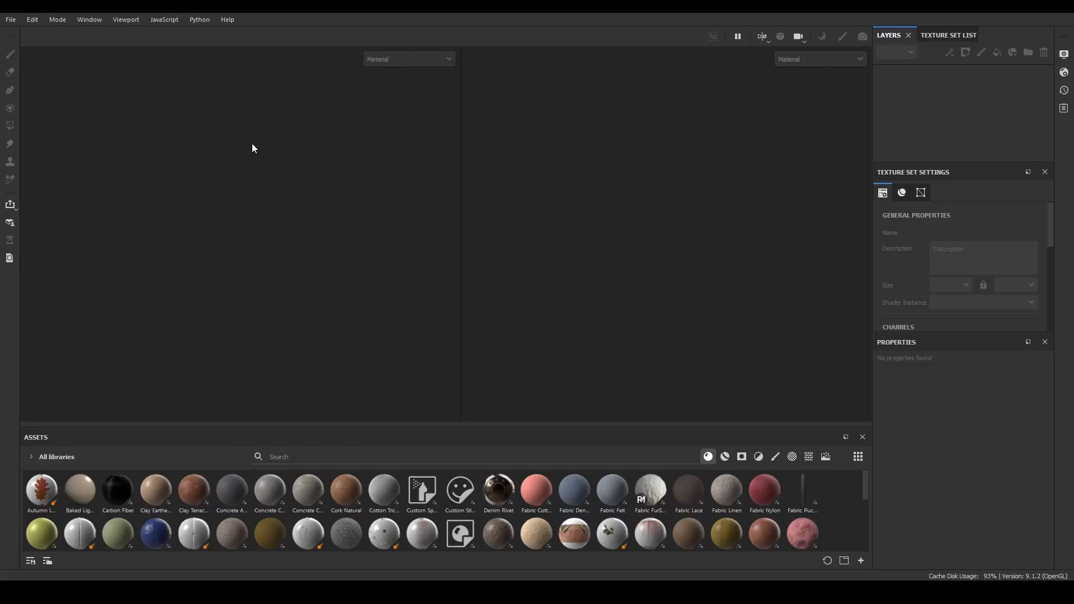
Switch to Substance 3D Painter and create a project from arrow head.obj at a document resolution of 1024.
click(10, 19)
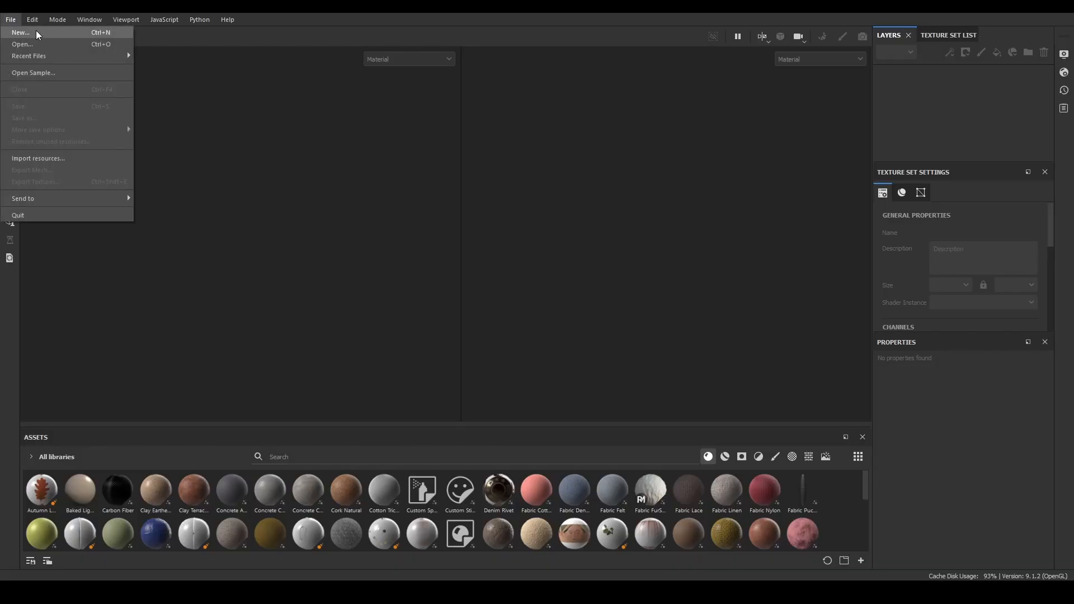
click(36, 33)
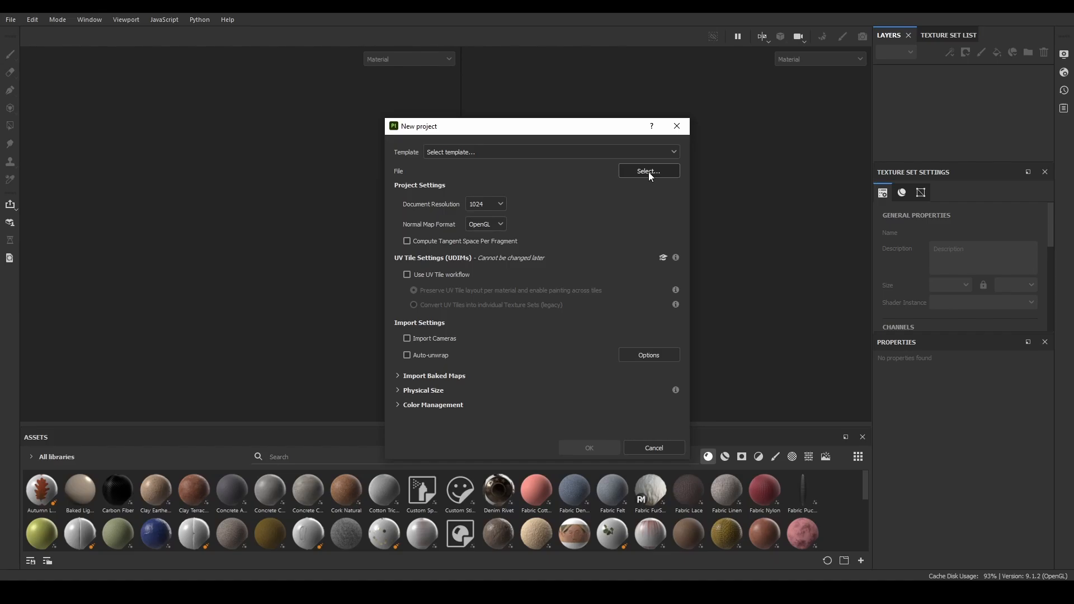
click(642, 170)
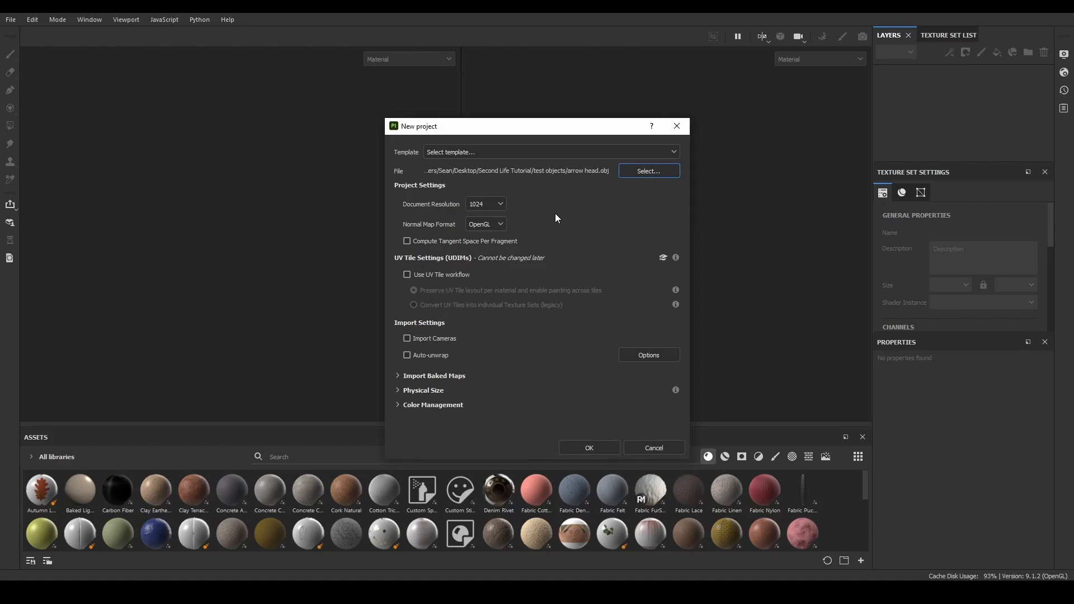
click(479, 206)
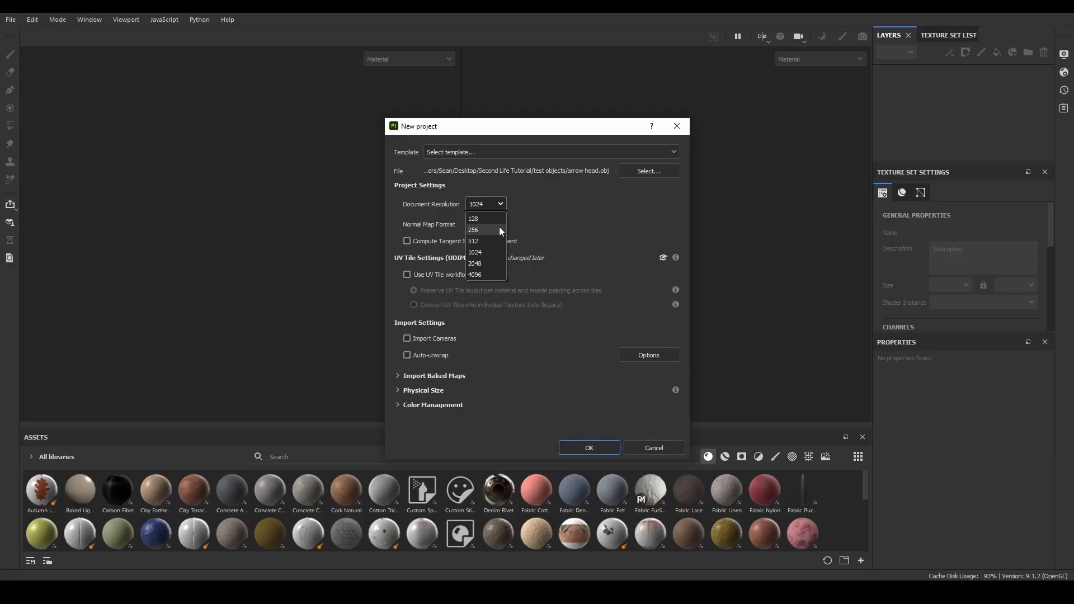
click(490, 205)
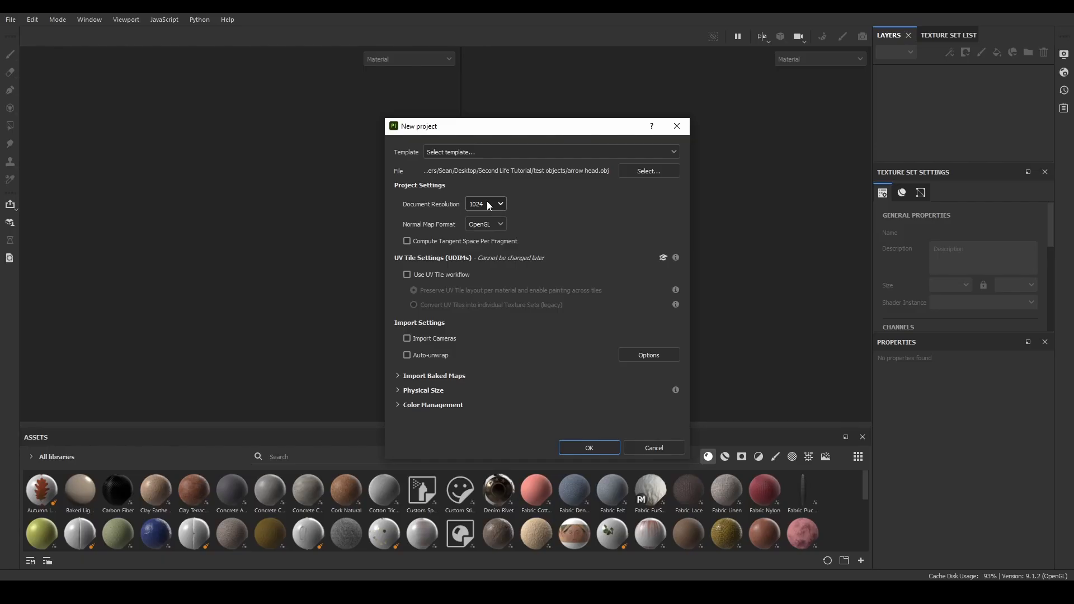
click(490, 205)
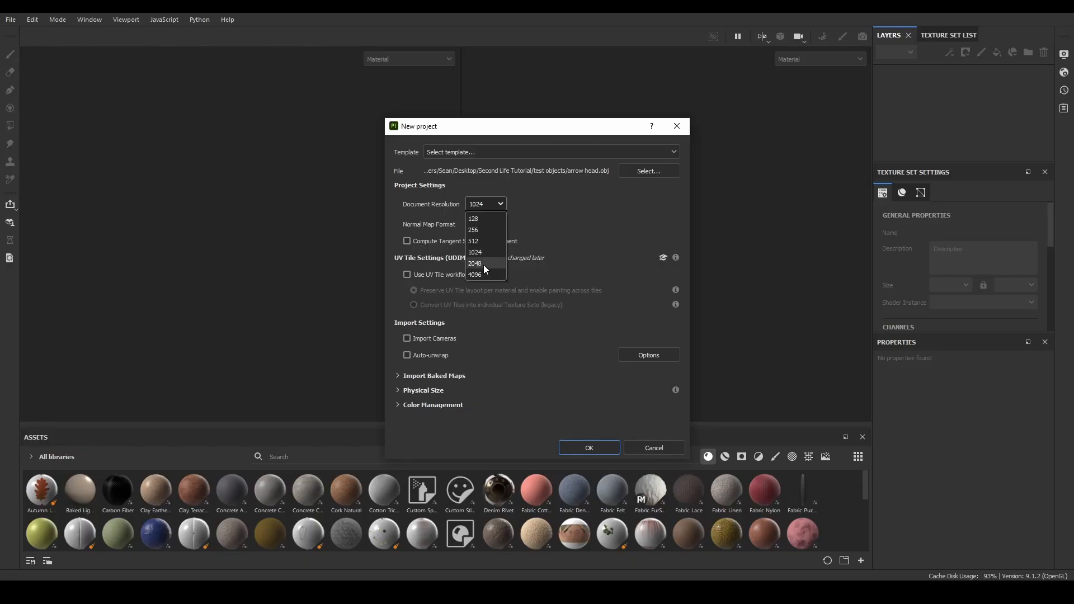
click(495, 206)
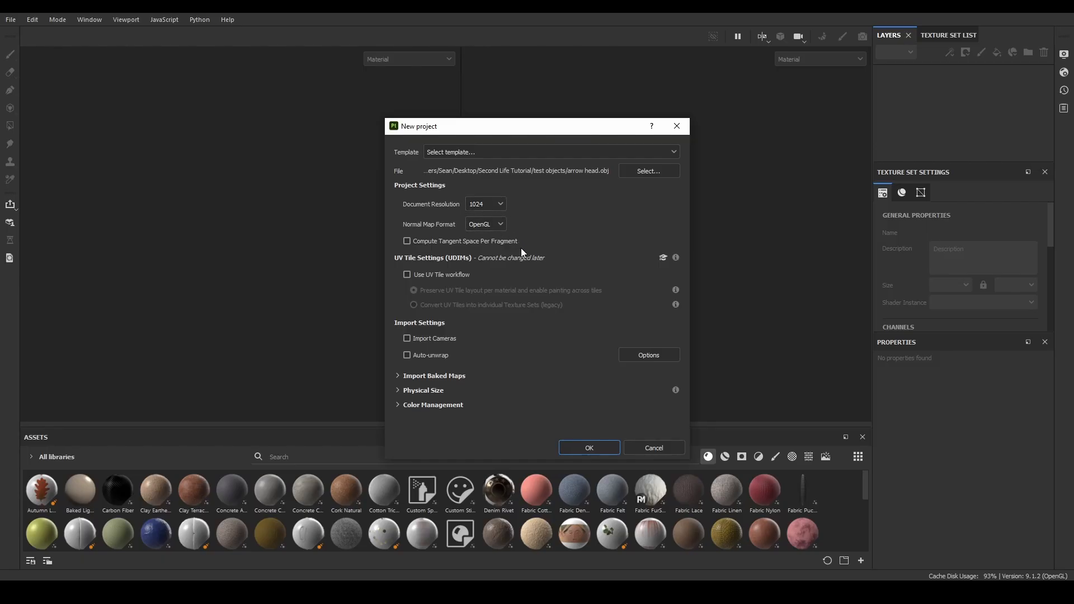
click(588, 448)
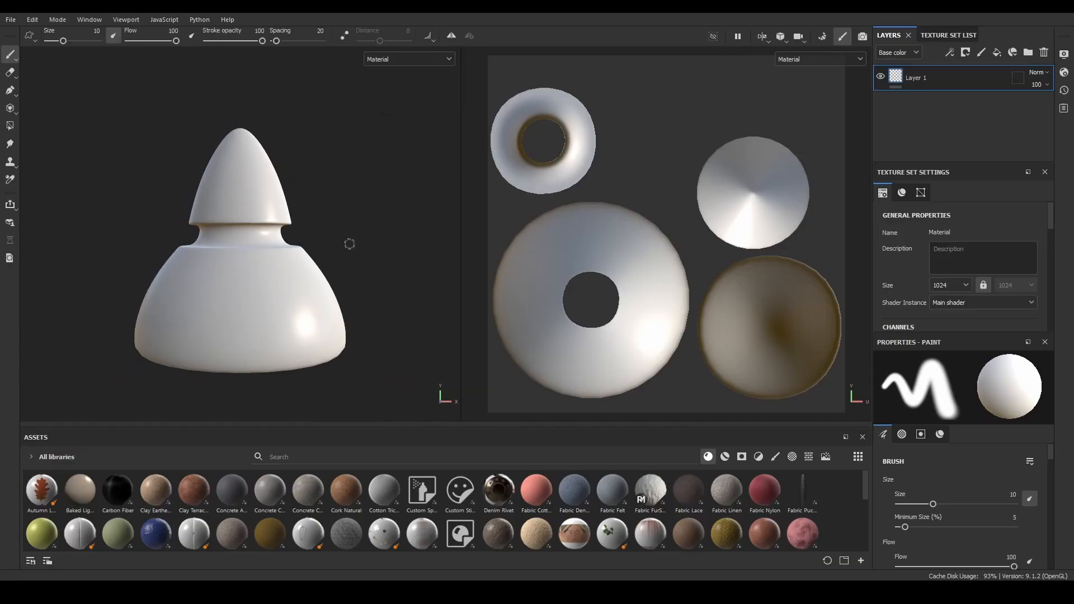
Review the imported model, its UV layout, the texture set's channels and the texture set list.
mouse_move(362, 266)
alt+mouse_down()
mouse_move(400, 280)
mouse_move(362, 237)
mouse_move(347, 271)
alt+mouse_up()
scroll(338, 290, down, 2)
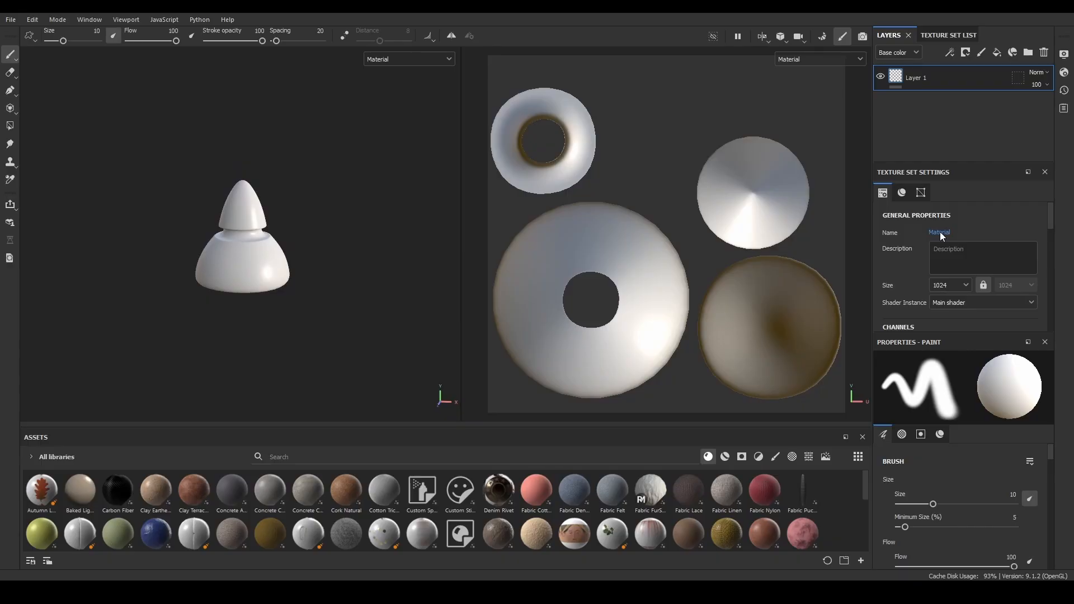
scroll(979, 233, down, 5)
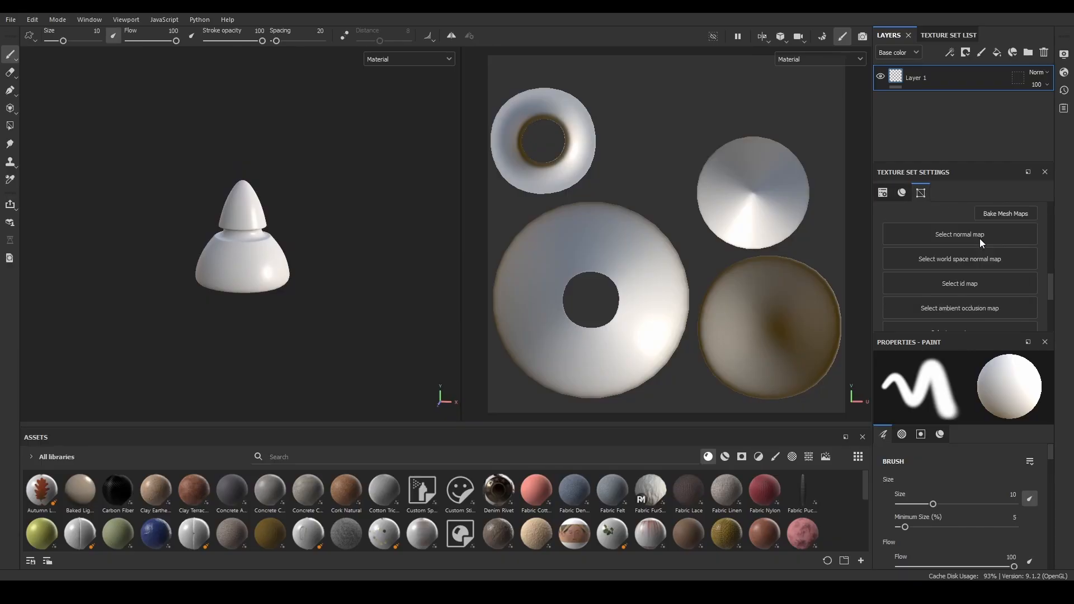
scroll(988, 247, up, 4)
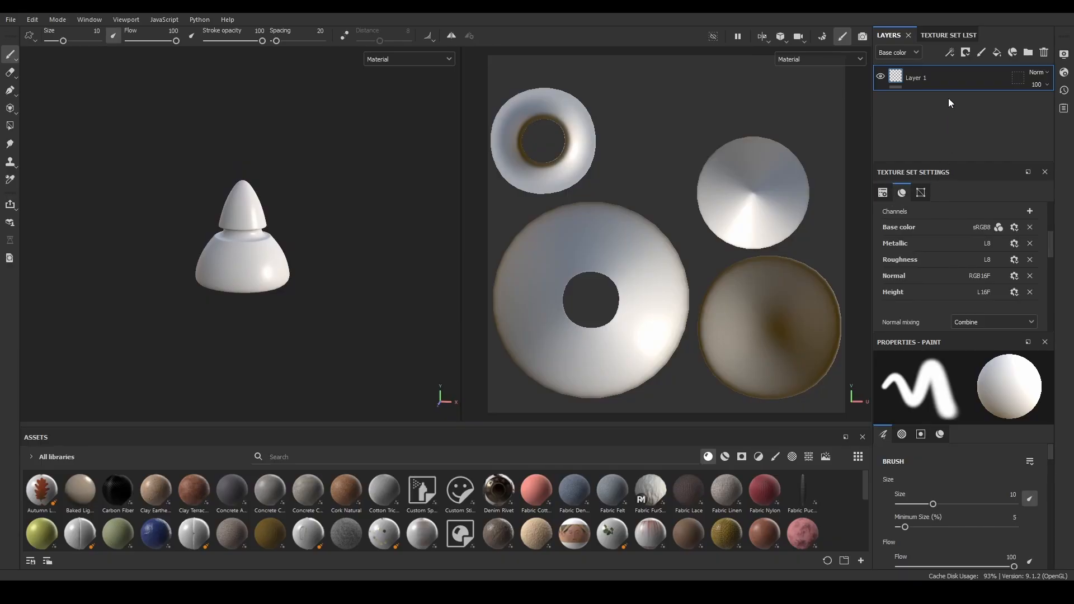
click(948, 35)
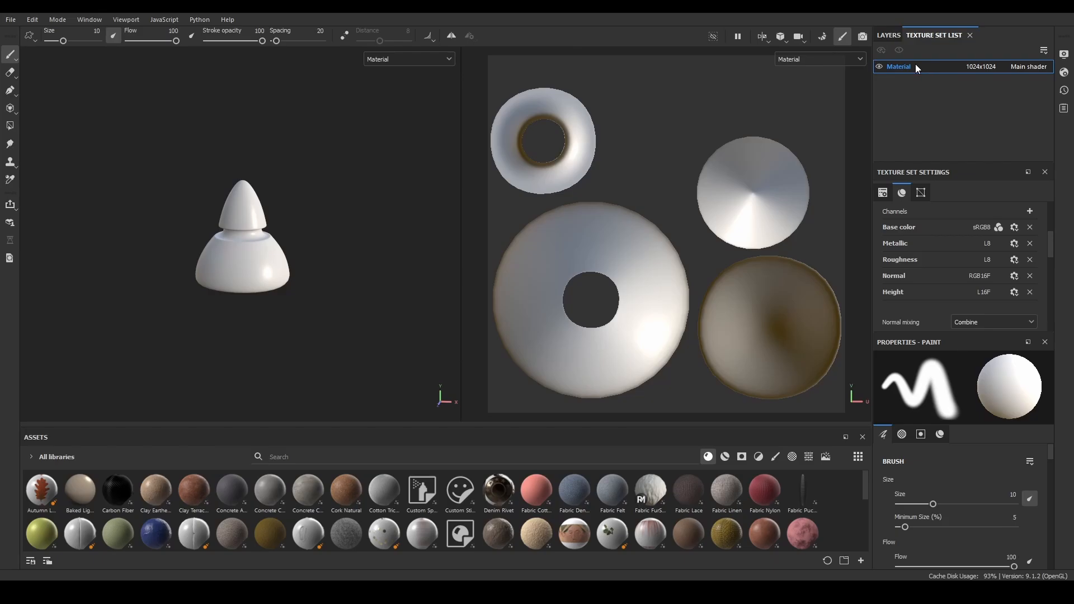
click(889, 35)
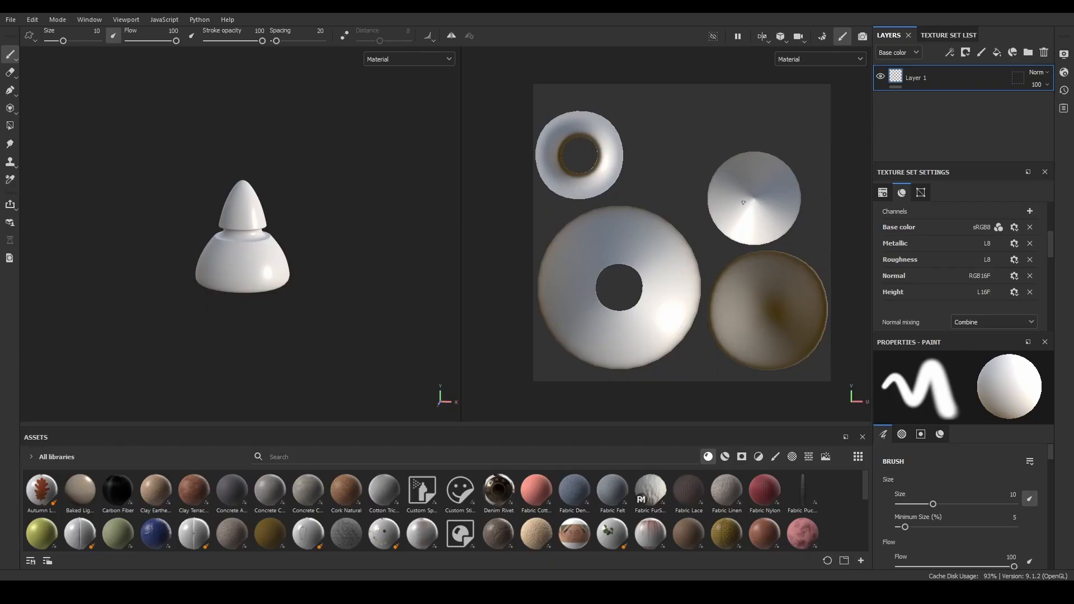
scroll(743, 218, down, 1)
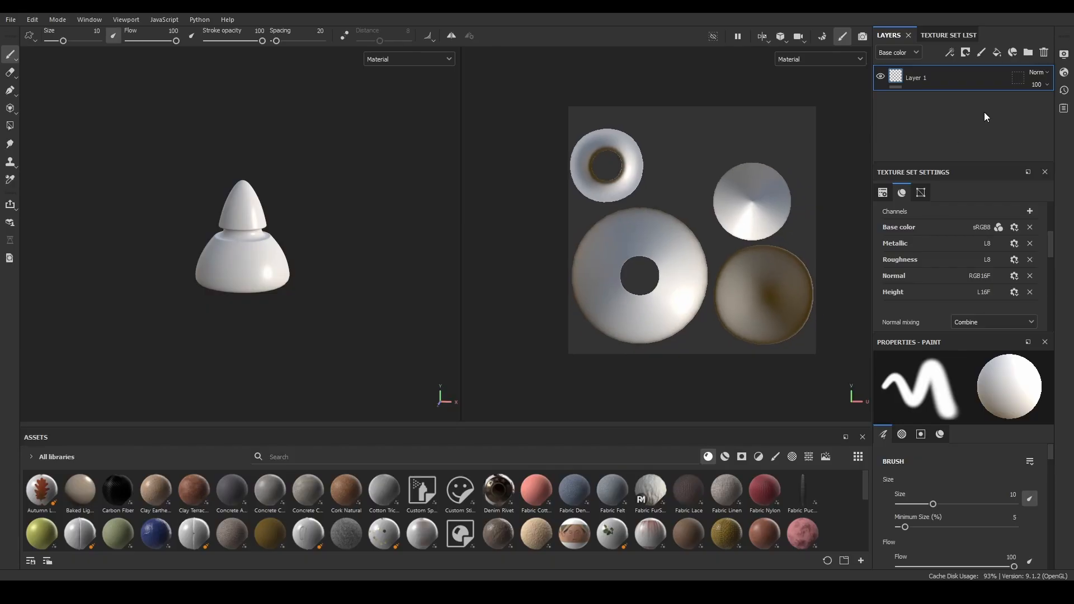
Bake the selected mesh maps using the low poly mesh as the high poly mesh, and return to painting mode.
scroll(983, 249, down, 5)
scroll(983, 249, down, 2)
scroll(984, 249, up, 2)
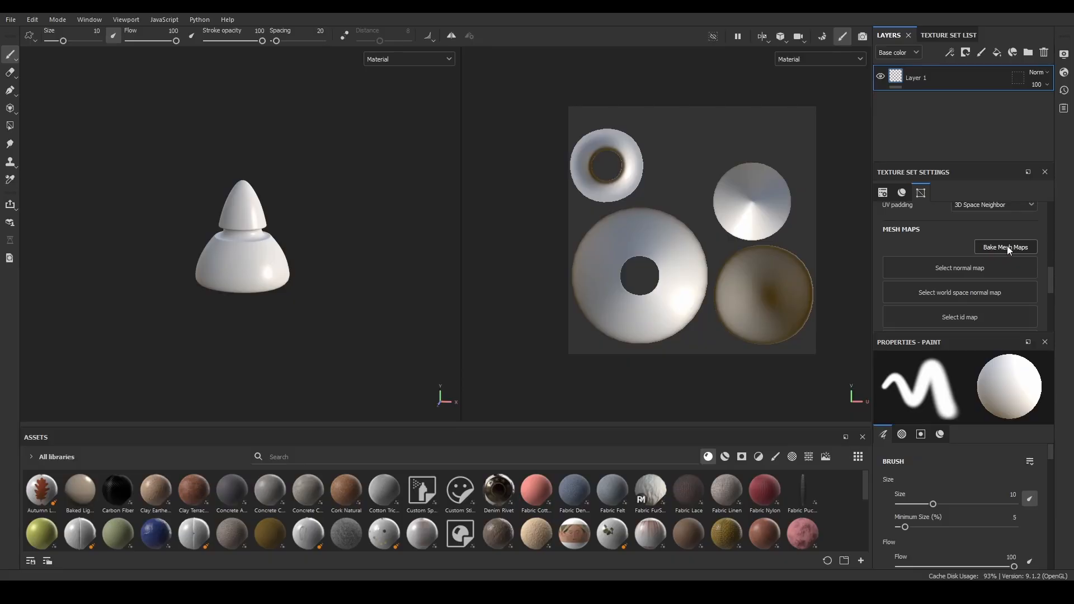
click(1006, 247)
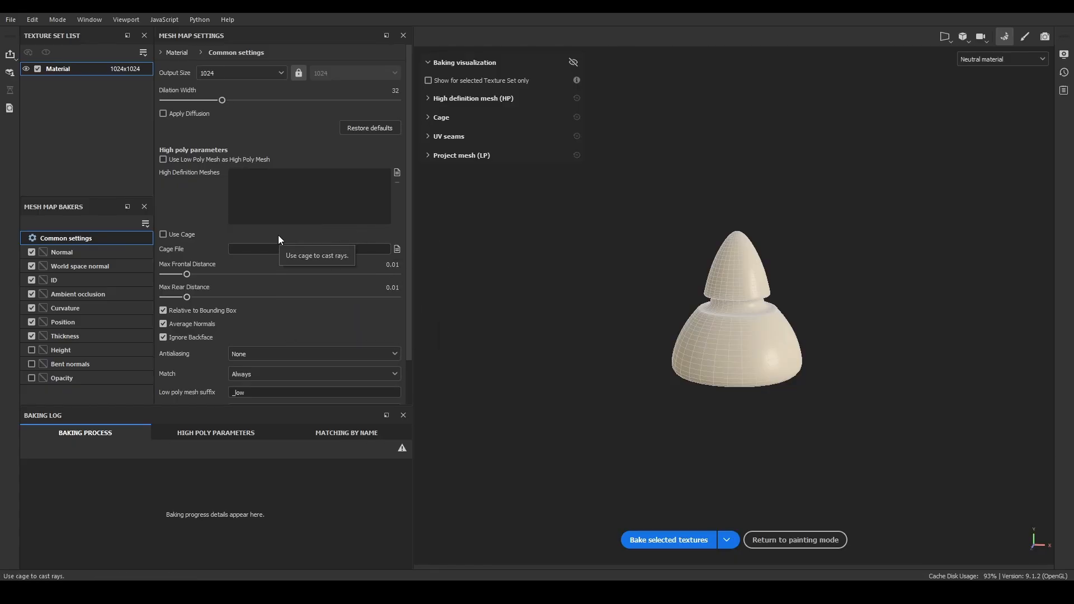
click(253, 160)
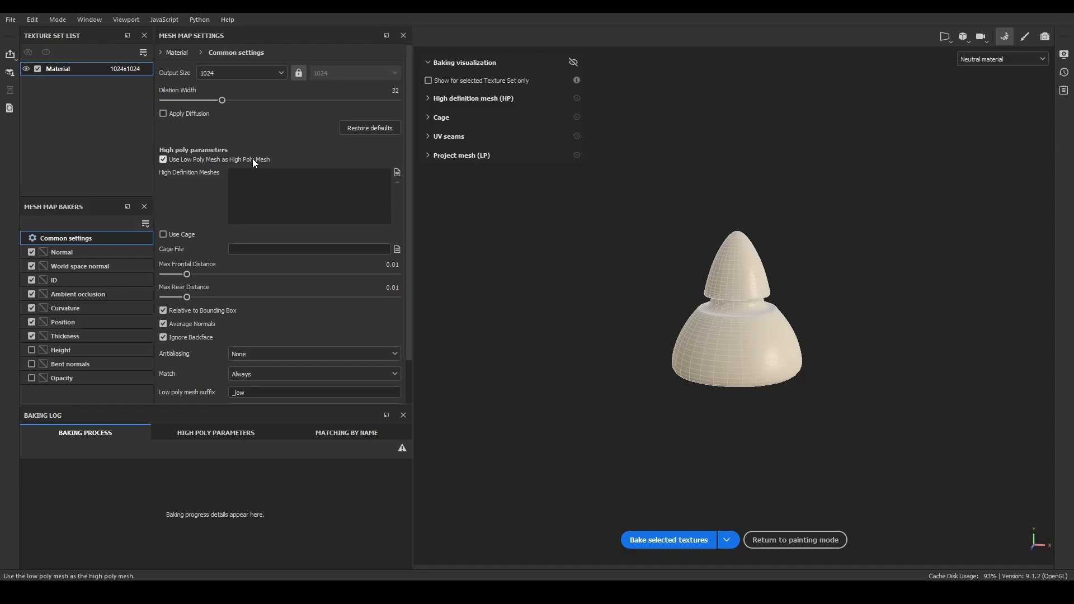
alt+drag(744, 305, 723, 349)
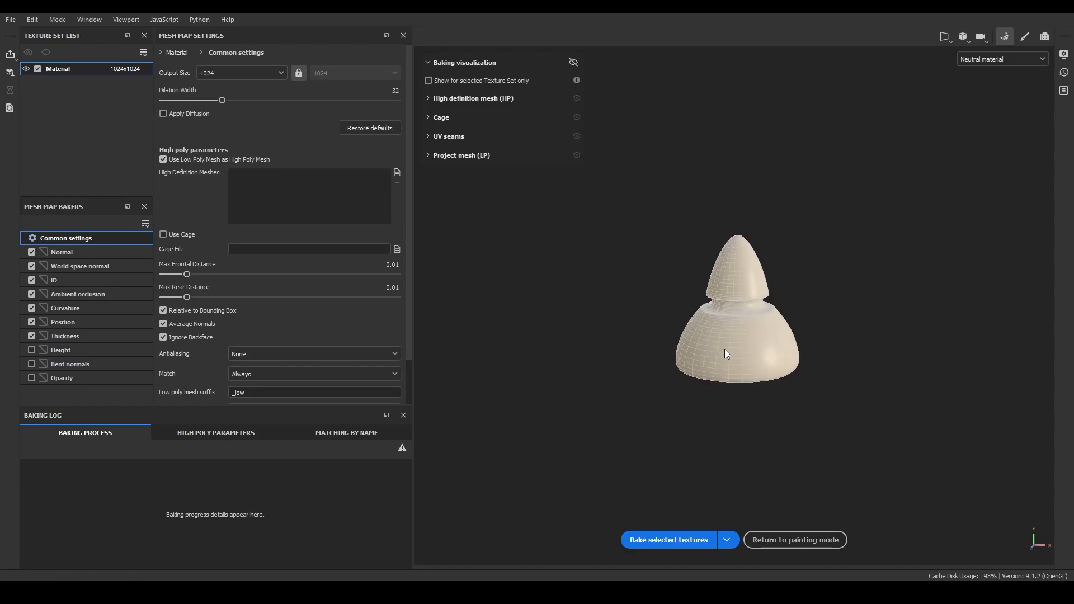
click(664, 546)
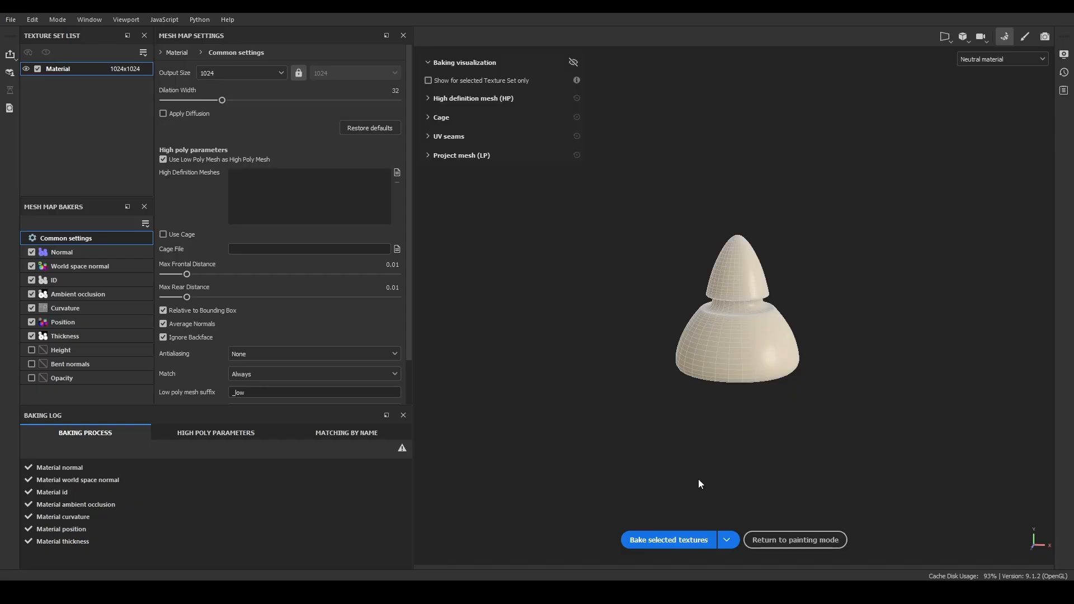
click(783, 539)
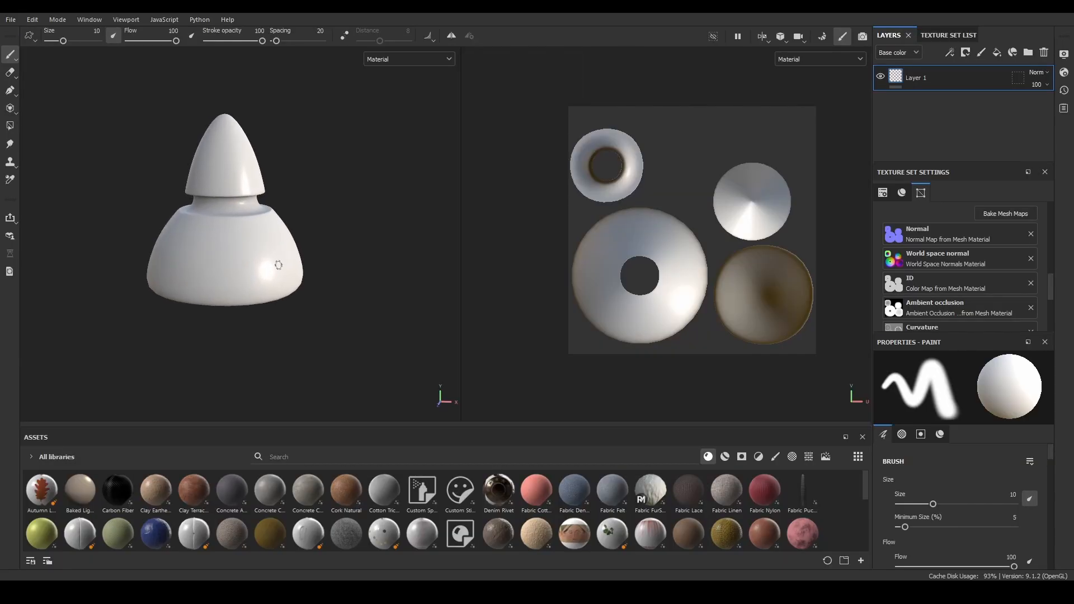
Inspect the baked arrowhead model from several angles in the 3D view.
alt+middle_drag(324, 277, 328, 319)
alt+drag(329, 319, 261, 282)
scroll(283, 268, down, 2)
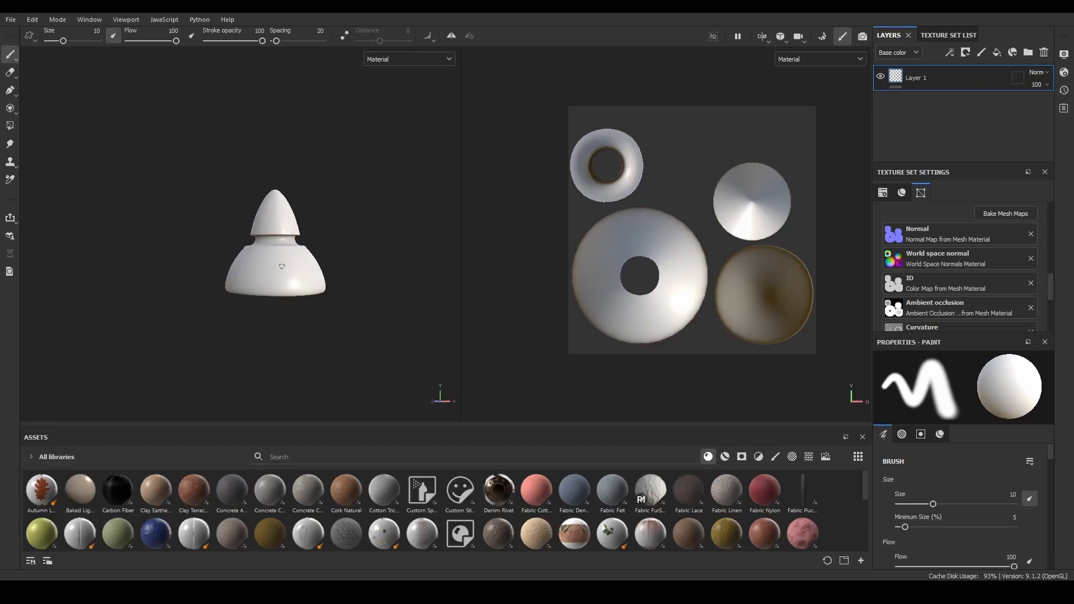
alt+middle_drag(283, 268, 280, 305)
alt+drag(281, 306, 321, 318)
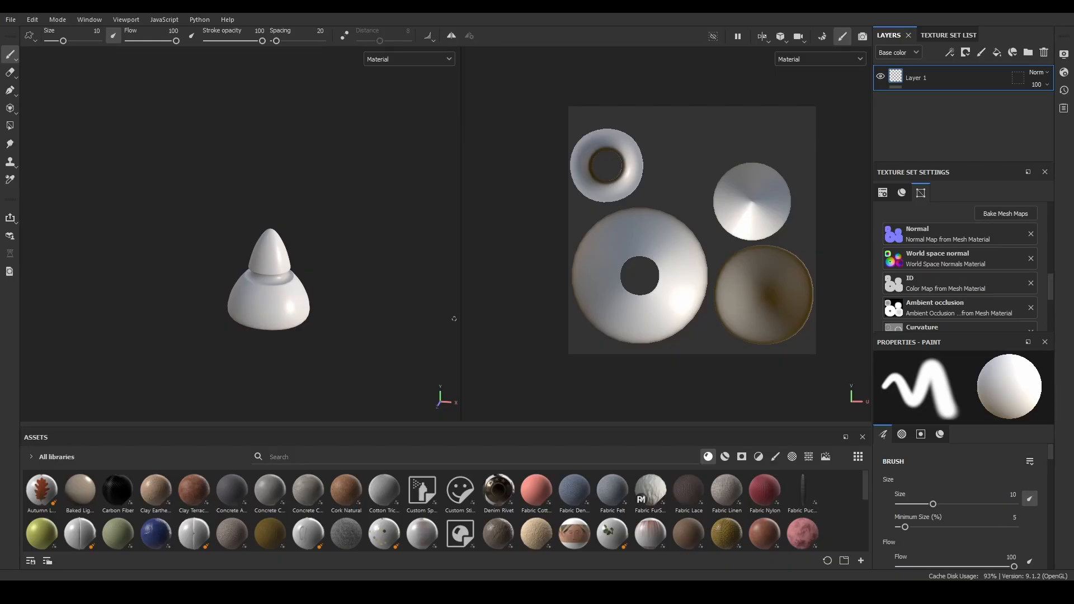
alt+middle_drag(332, 341, 361, 307)
scroll(335, 331, up, 3)
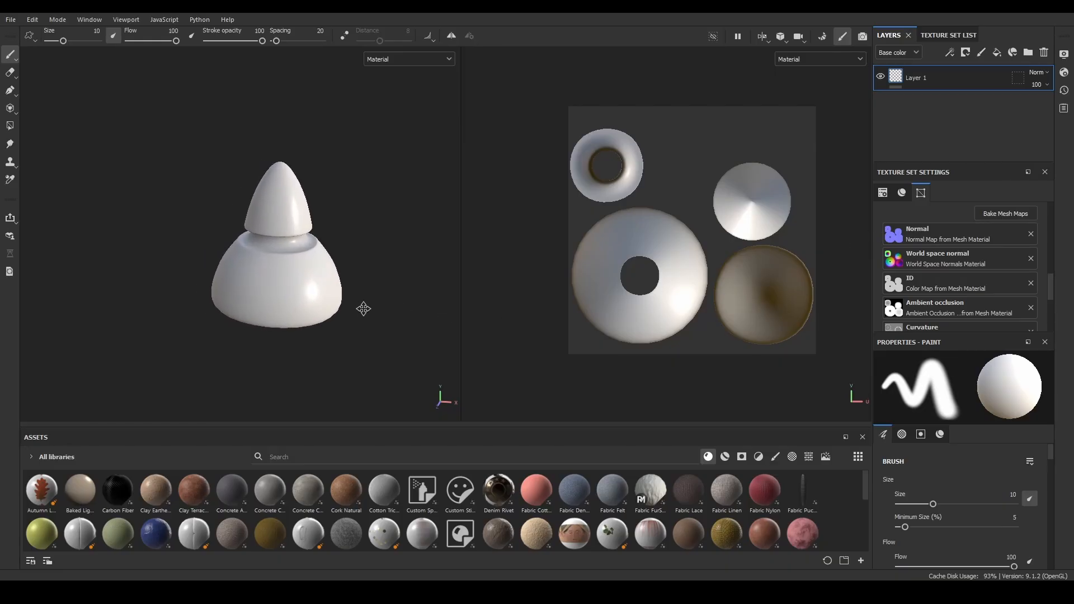
Replace the environment map in the display settings and rotate the environment lighting around the model.
click(1064, 72)
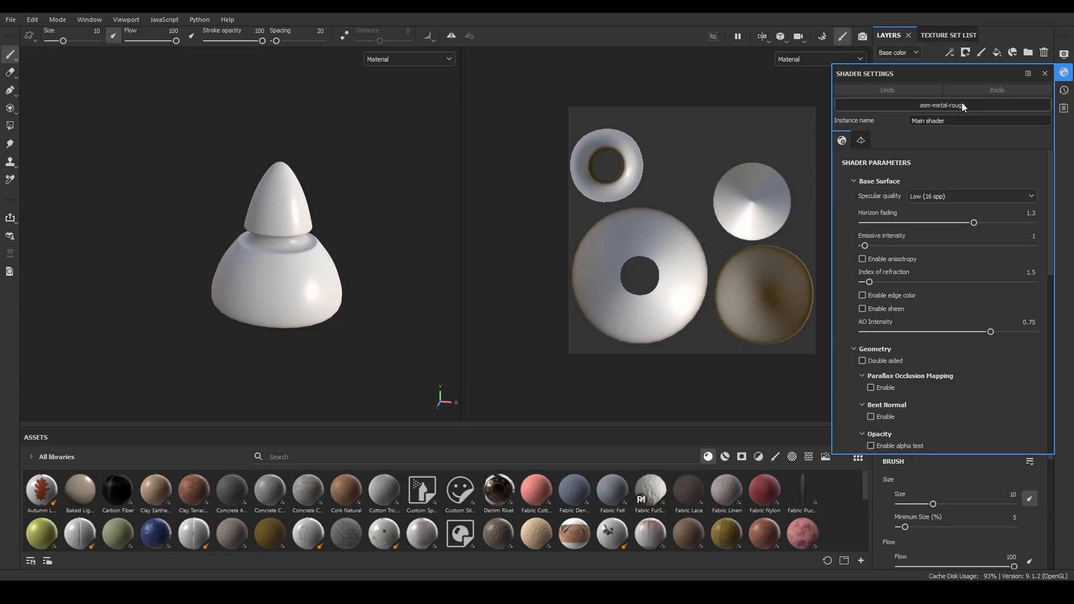
click(1063, 53)
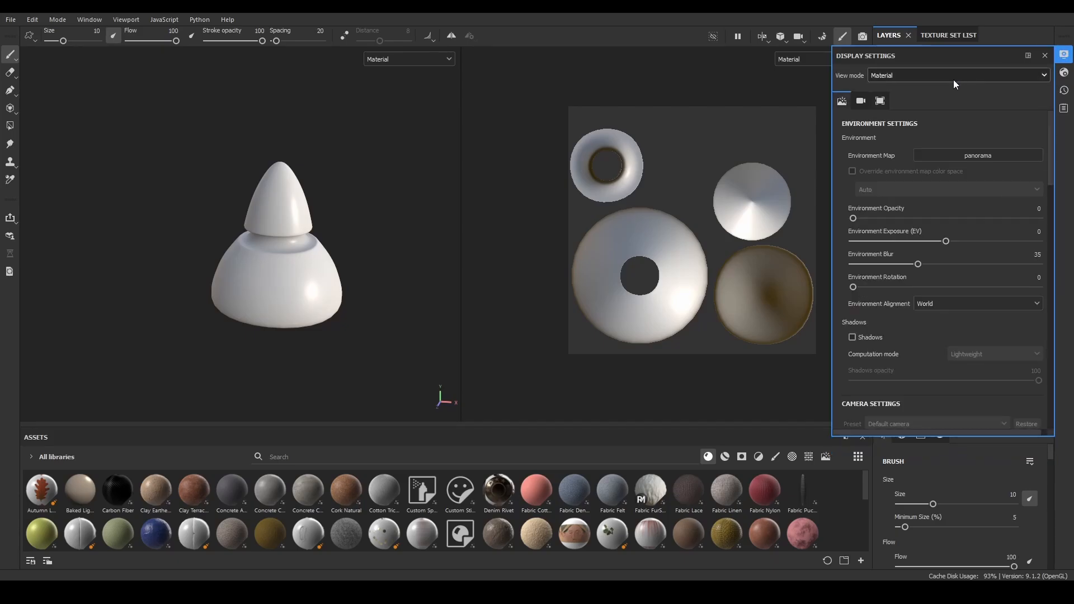
click(978, 157)
click(927, 302)
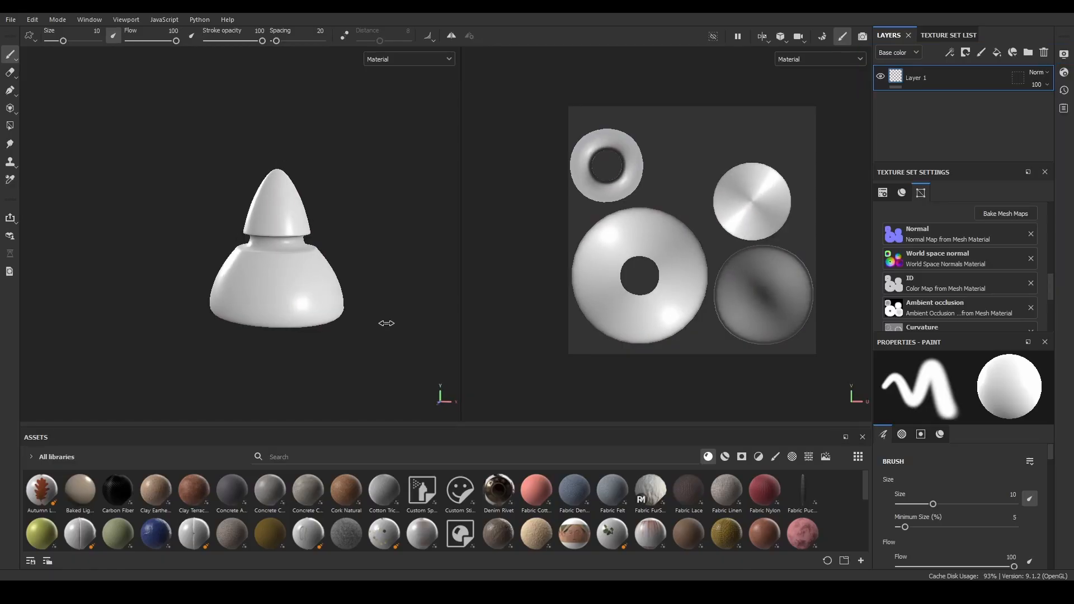
shift+right_drag(386, 324, 379, 336)
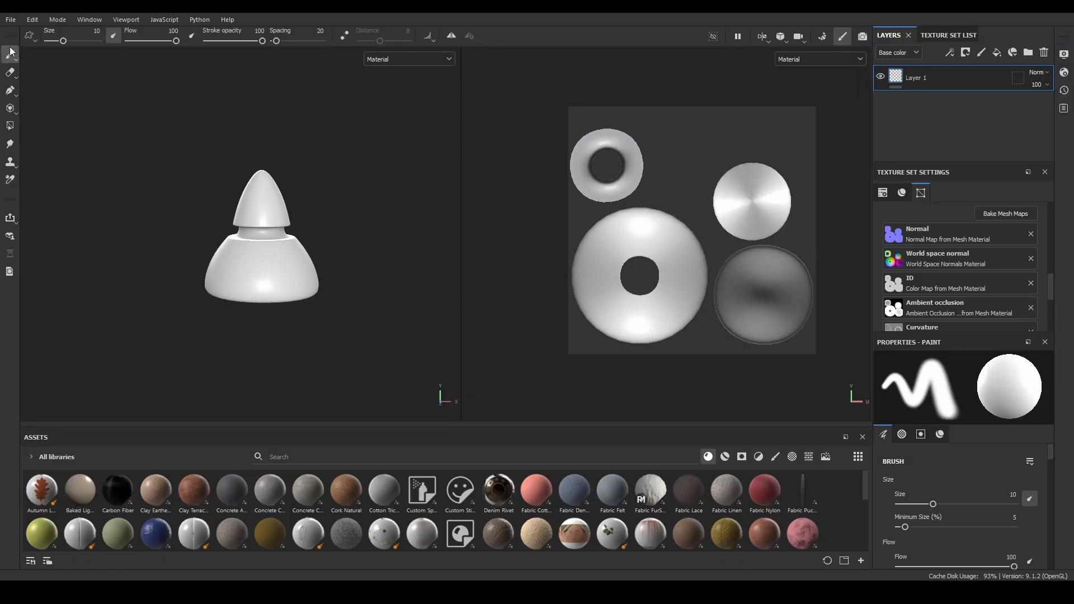
Open the texture export settings and set the output template to glTF PBR Metal Roughness.
click(10, 19)
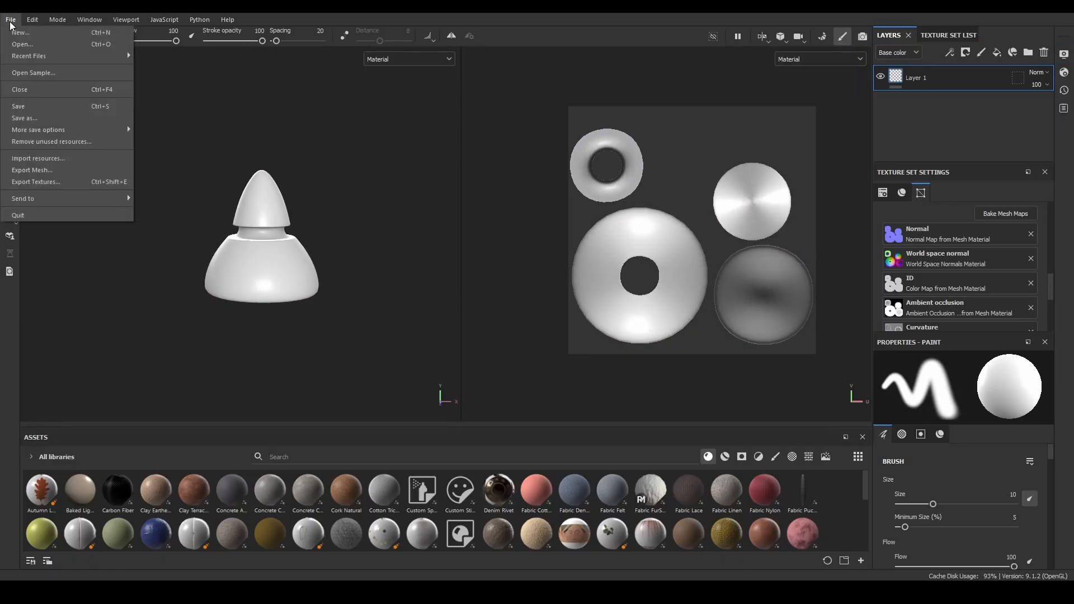
click(34, 184)
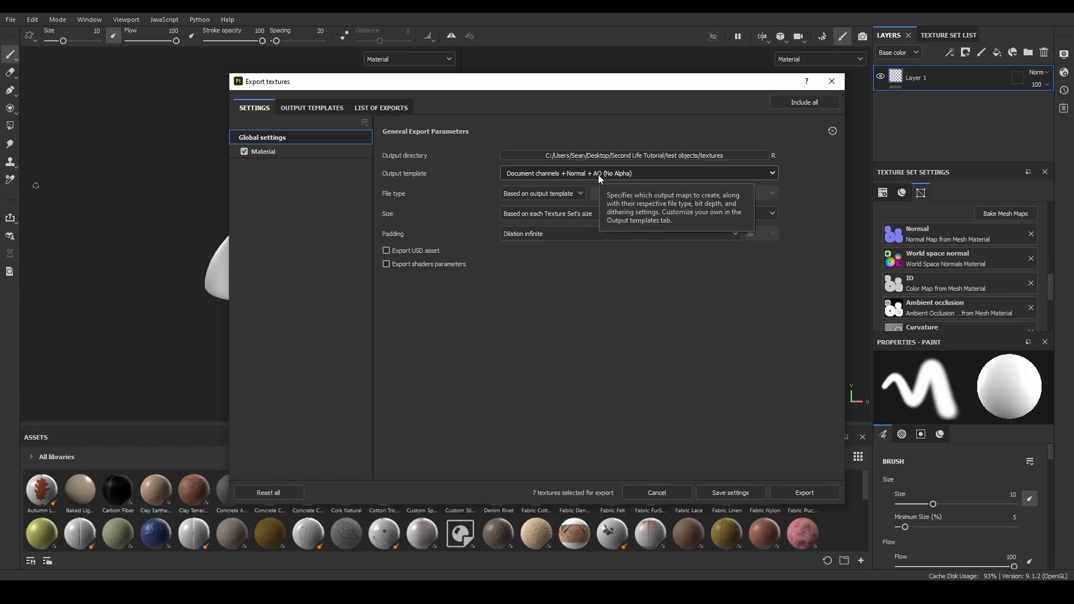
click(598, 174)
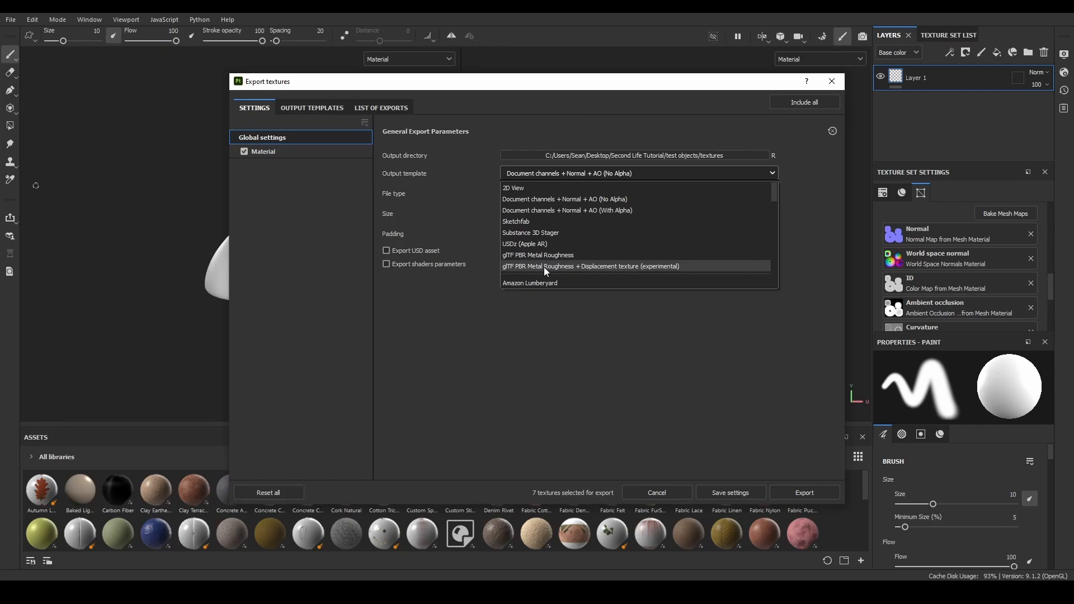
click(639, 256)
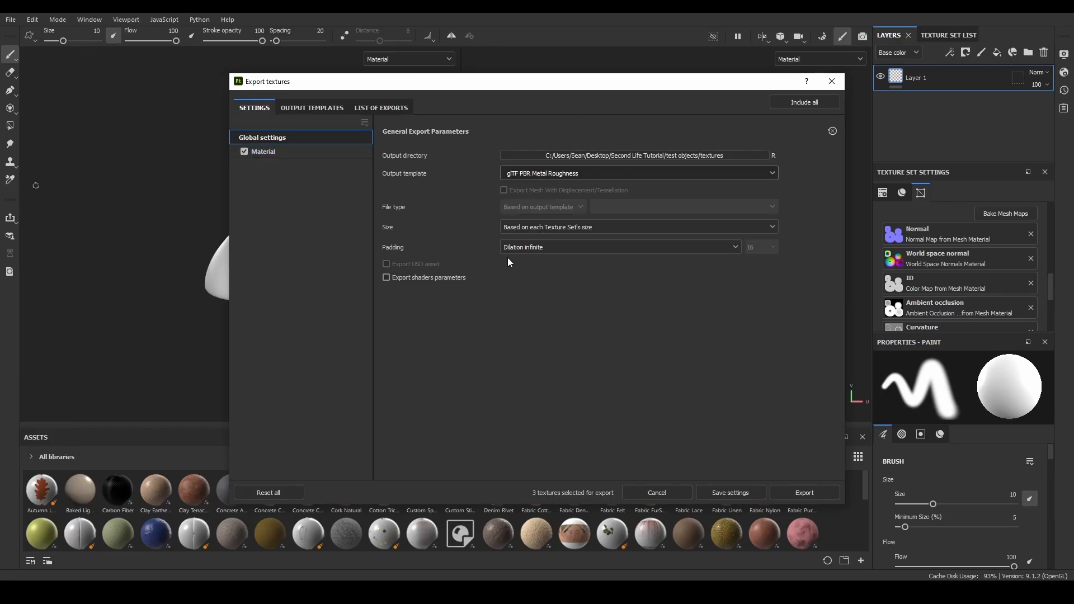
Review the output maps listed for the Material texture set and close the export settings without exporting.
click(334, 152)
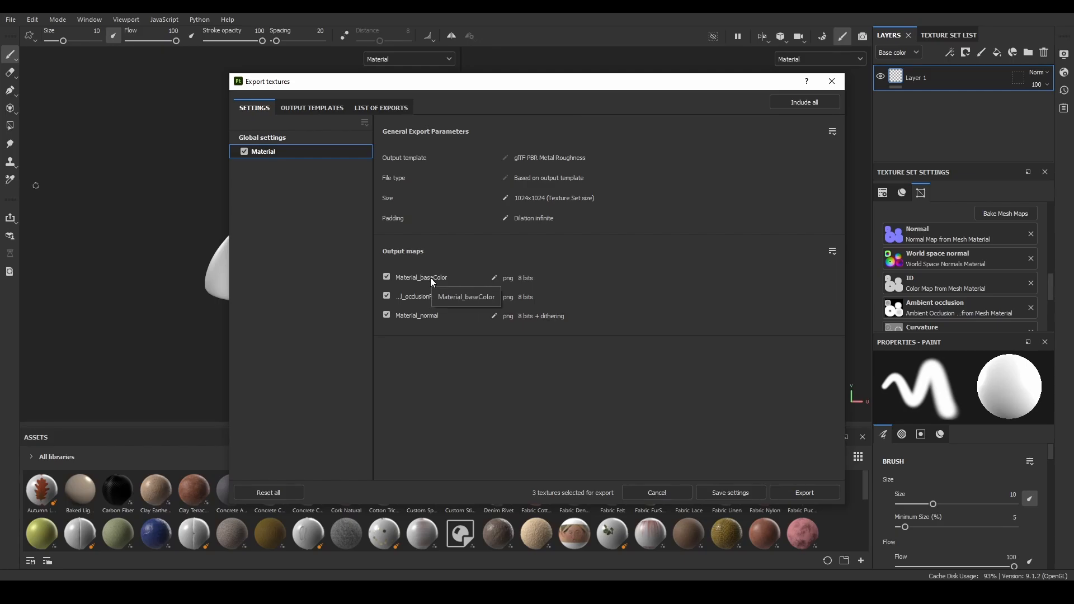
click(827, 82)
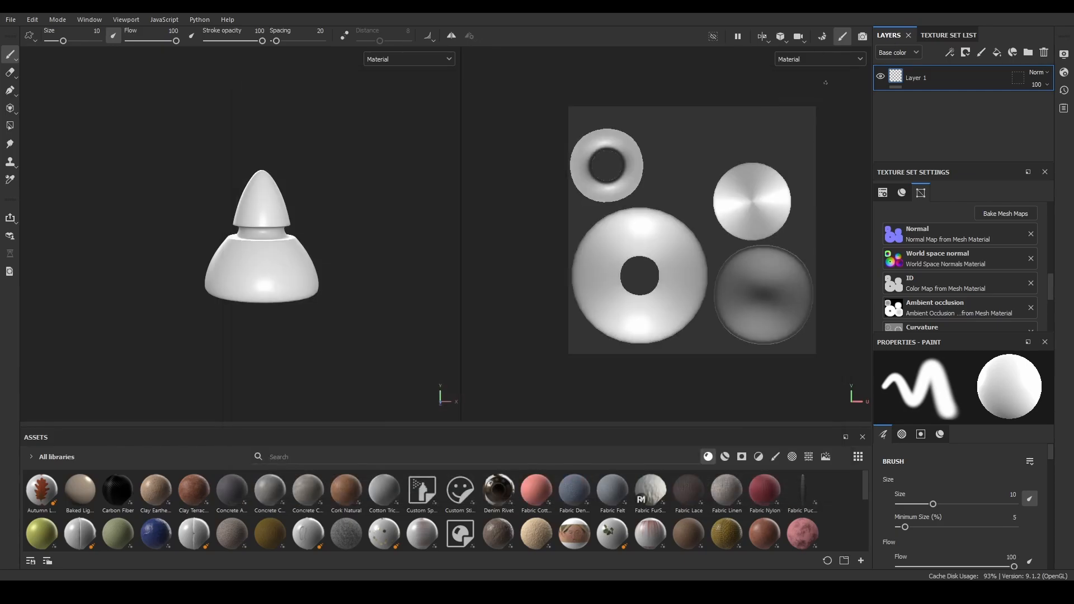
Add the Autumn Leaf material from the asset library as a layer below Layer 1.
scroll(266, 497, down, 10)
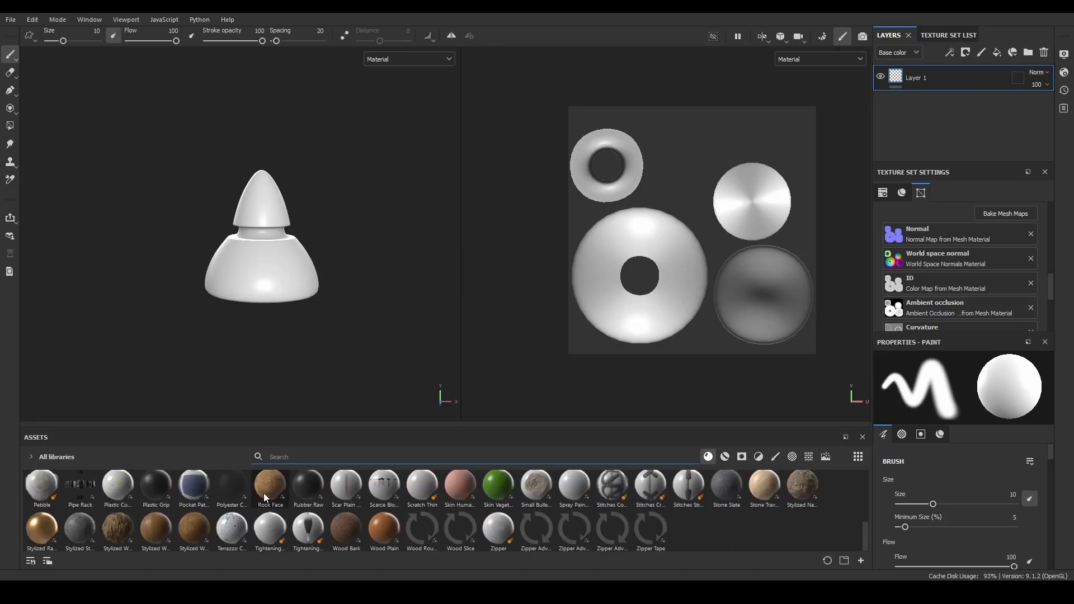
scroll(266, 497, up, 10)
mouse_move(40, 493)
mouse_down()
mouse_move(979, 88)
mouse_move(954, 84)
mouse_up()
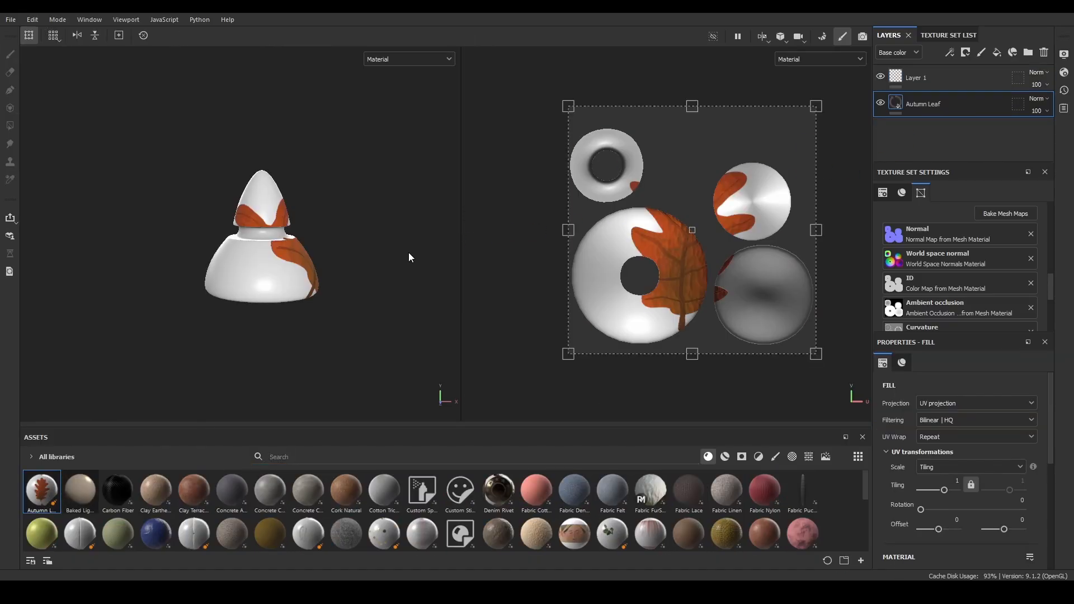
Set the Autumn Leaf layer's height range to 0.77, height position to 1 and normal intensity to 5.
scroll(341, 268, down, 2)
alt+middle_drag(343, 269, 351, 291)
mouse_move(352, 291)
alt+mouse_down()
mouse_move(292, 314)
mouse_move(250, 309)
alt+mouse_up()
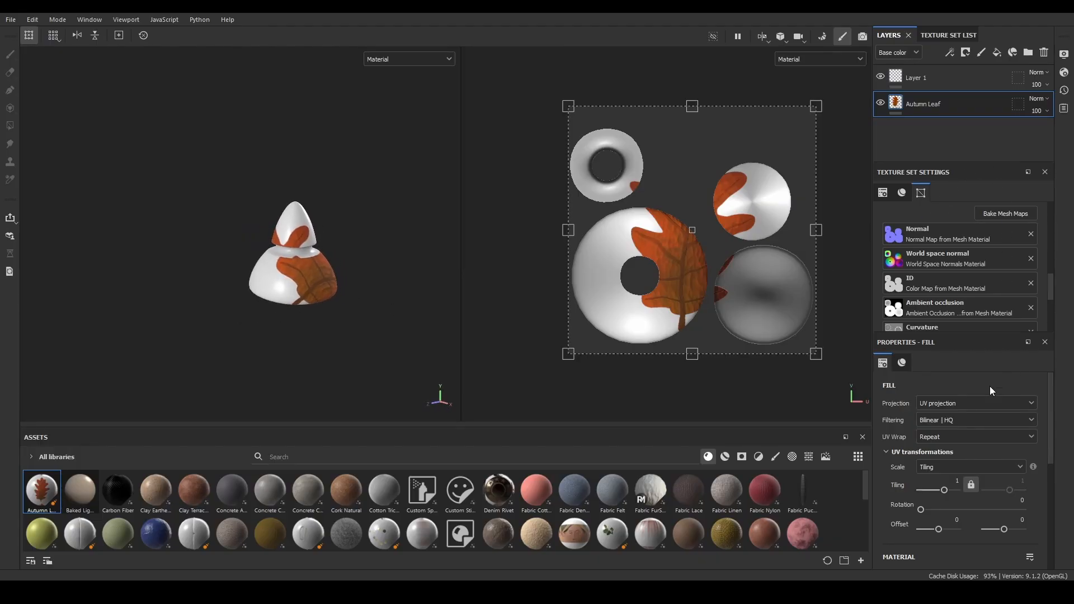
scroll(987, 397, down, 6)
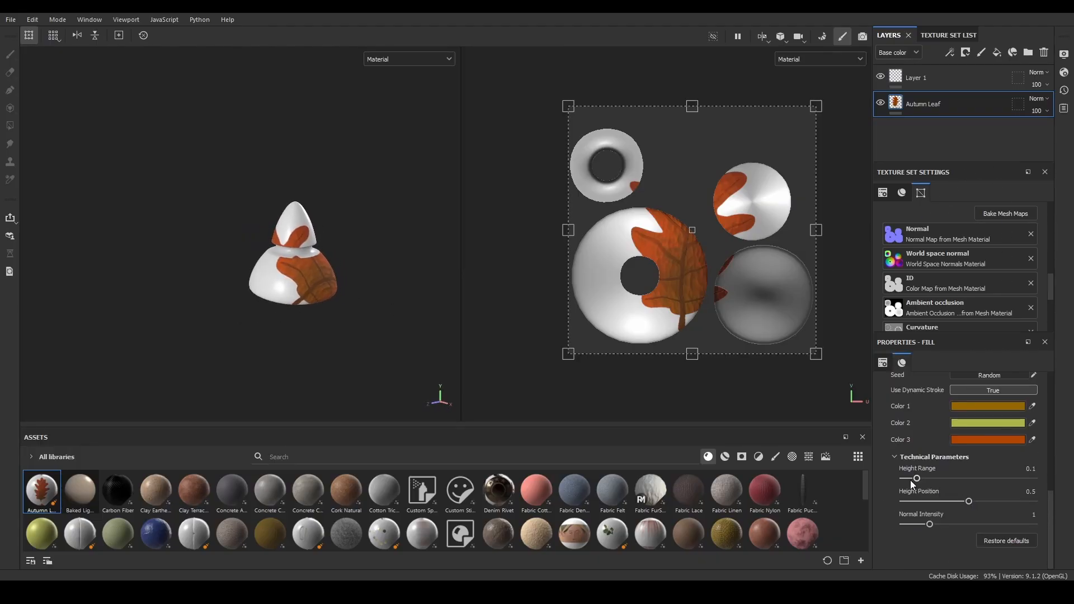
drag(968, 501, 1035, 523)
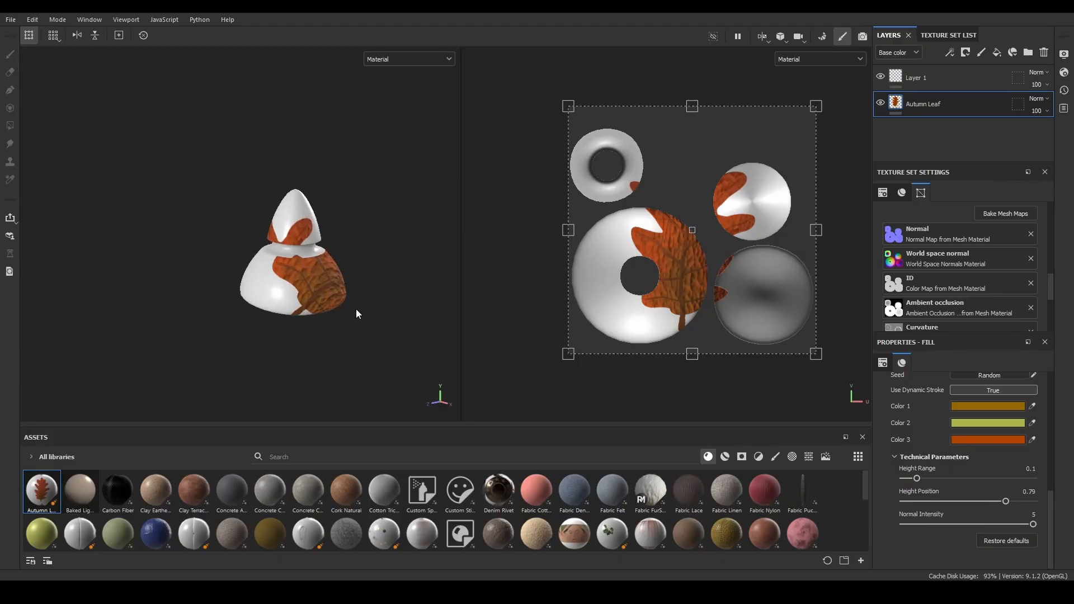
scroll(358, 310, up, 5)
alt+drag(370, 312, 563, 327)
key(f)
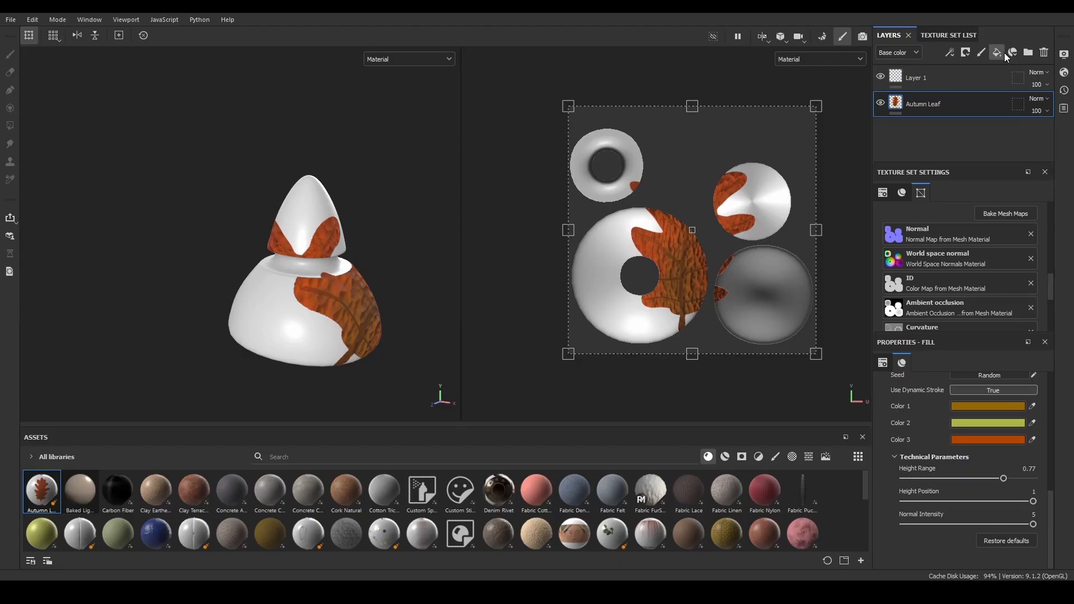
Add a fill layer beneath the Autumn Leaf layer and set its metallic value to 0.5615.
click(997, 52)
drag(957, 104, 951, 147)
scroll(911, 490, up, 2)
drag(910, 489, 954, 488)
Add a black mask to the new fill layer and polygon-fill the model's lower body and underside by UV chunk.
right_click(945, 132)
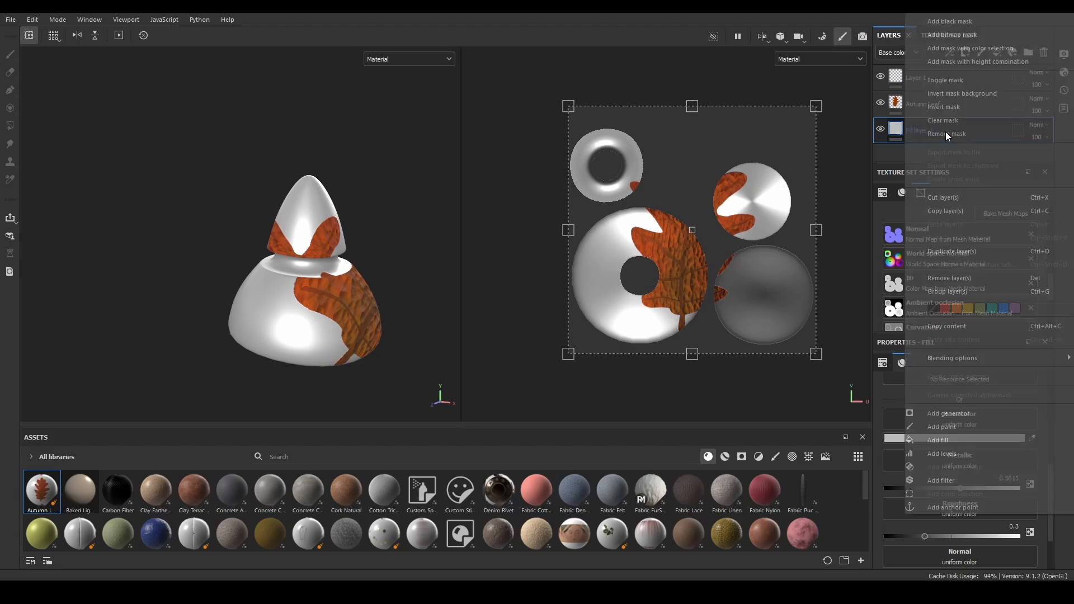
click(970, 21)
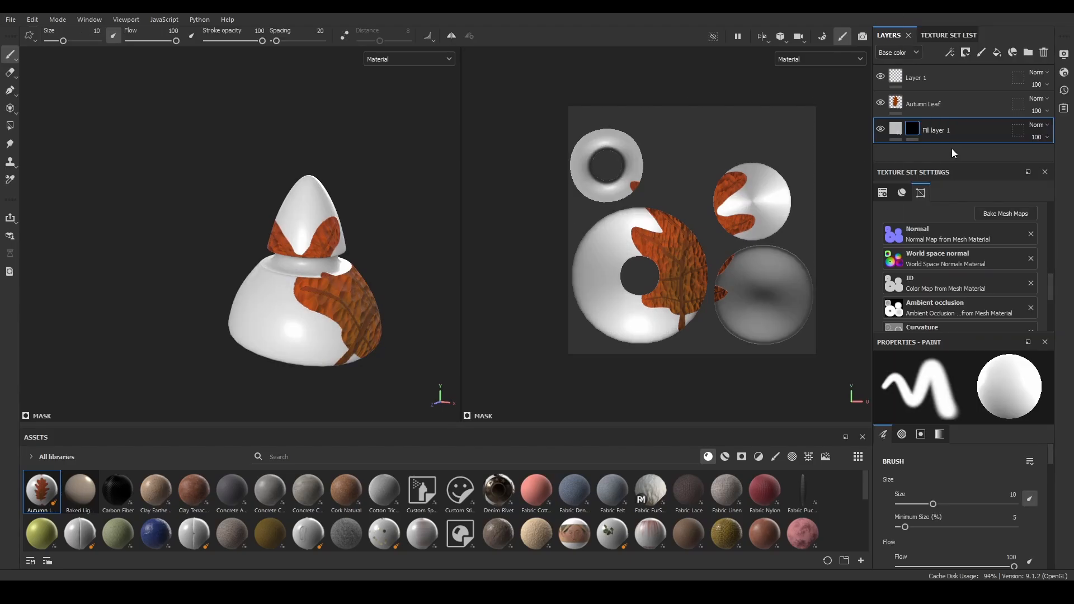
click(9, 125)
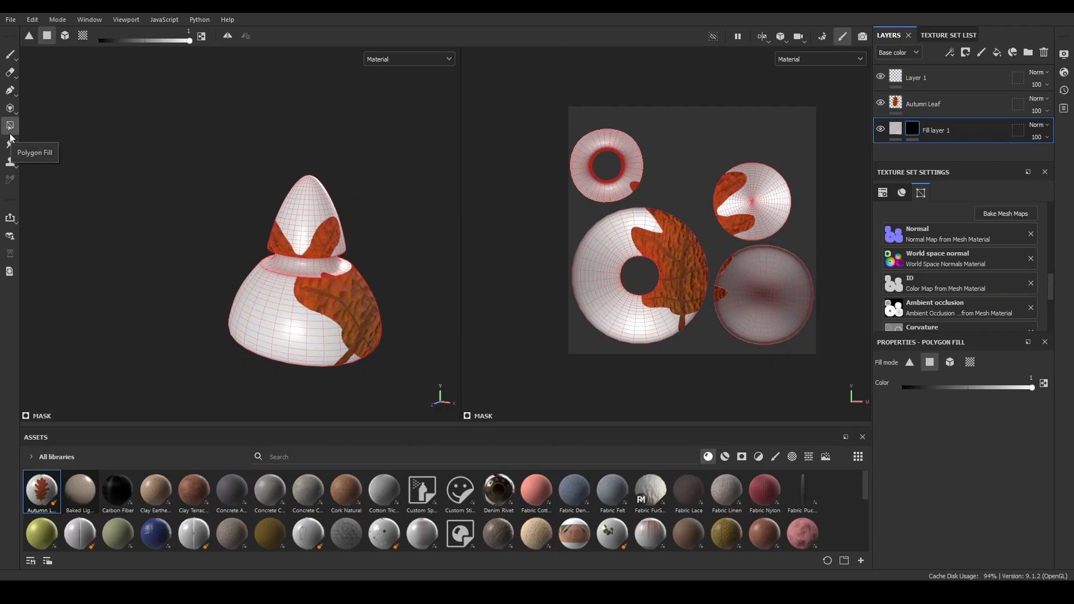
click(83, 36)
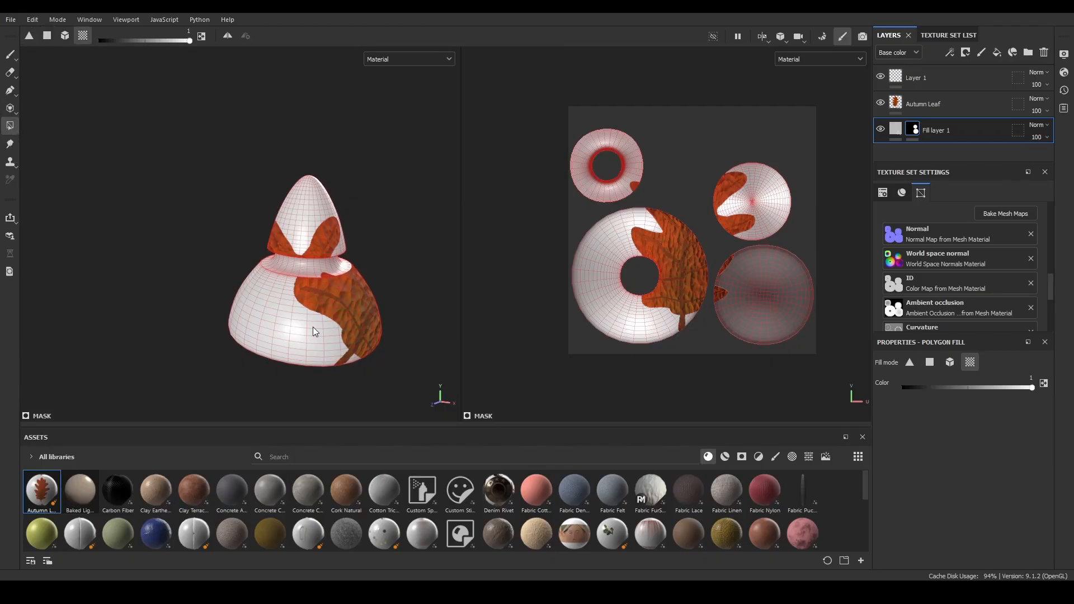
click(17, 55)
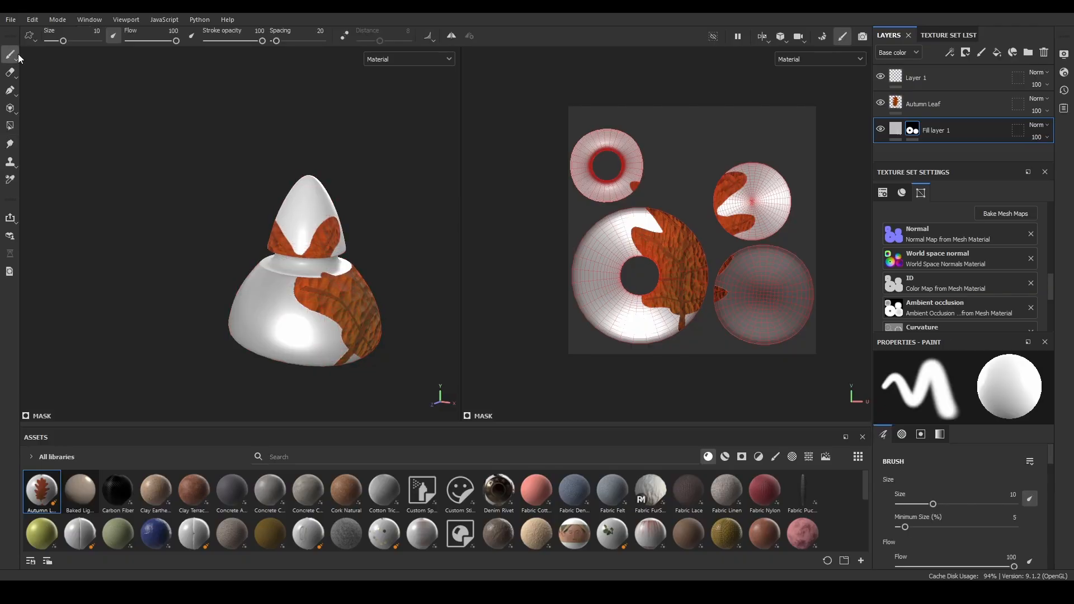
Set Fill layer 1's roughness to 0.1516 and its base color to dark teal 1F5757.
scroll(247, 239, down, 3)
alt+drag(313, 283, 340, 307)
click(895, 129)
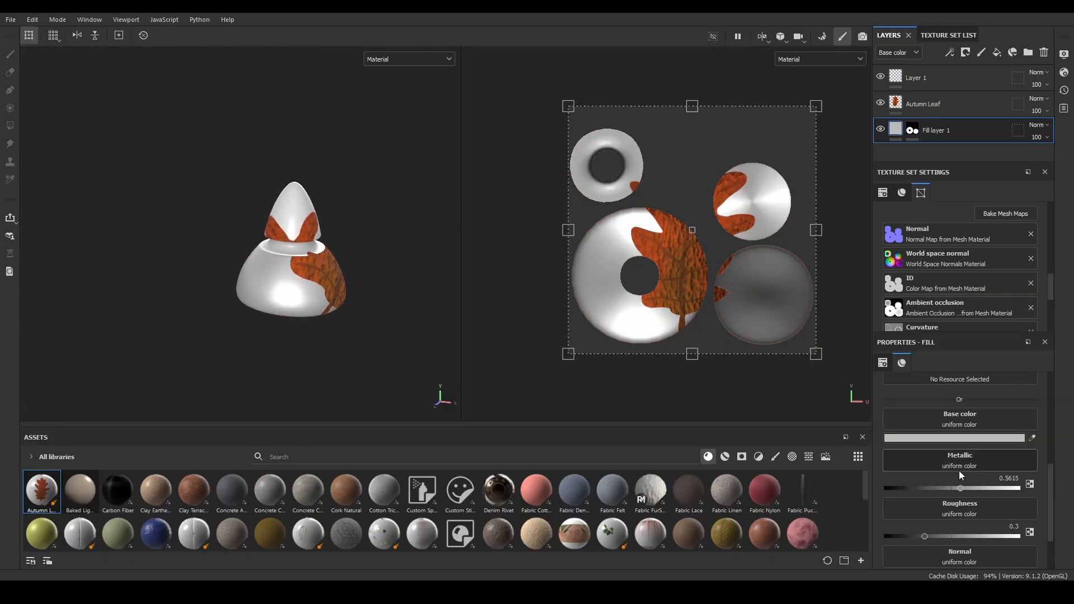
drag(925, 536, 903, 536)
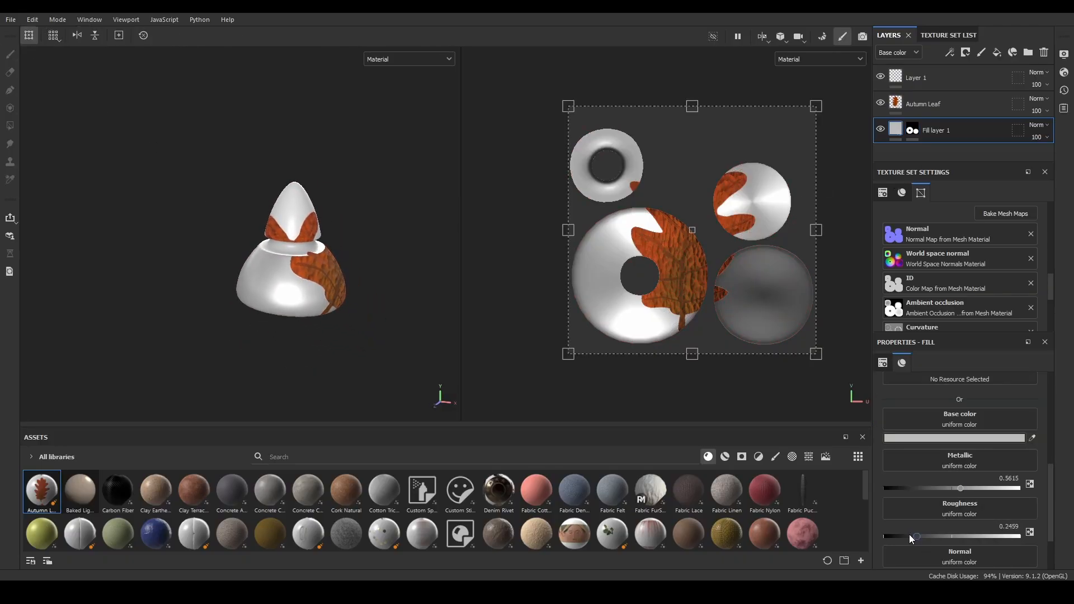
click(956, 438)
drag(898, 430, 885, 478)
click(940, 459)
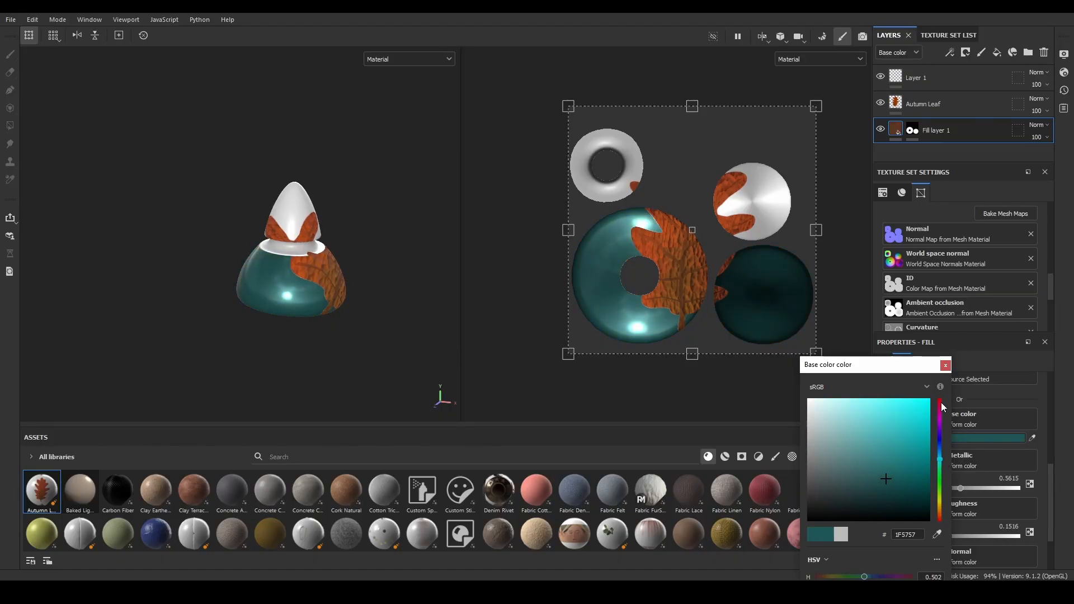
click(944, 364)
alt+middle_drag(401, 331, 400, 347)
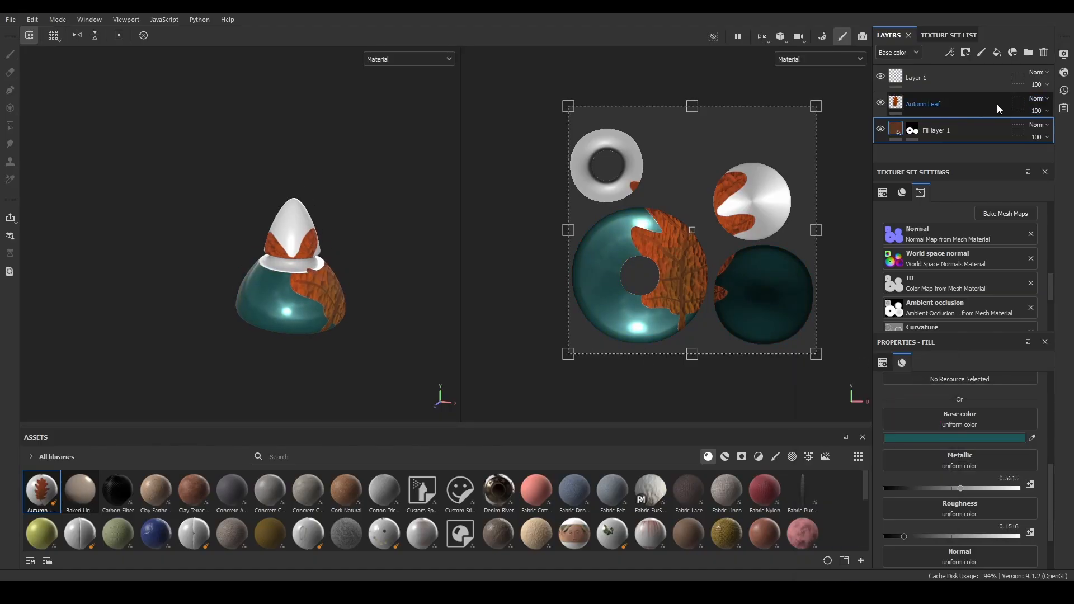
Add a second fill layer beneath Fill layer 1 with a yellow base color and a roughness of 1.
click(996, 52)
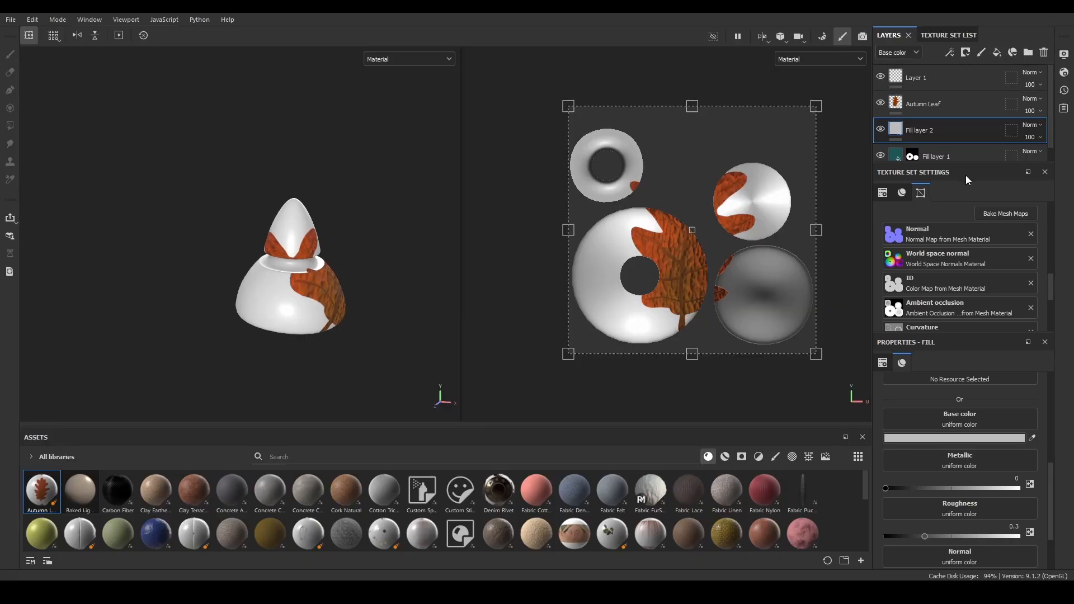
drag(957, 138, 946, 165)
click(949, 437)
drag(945, 505, 940, 498)
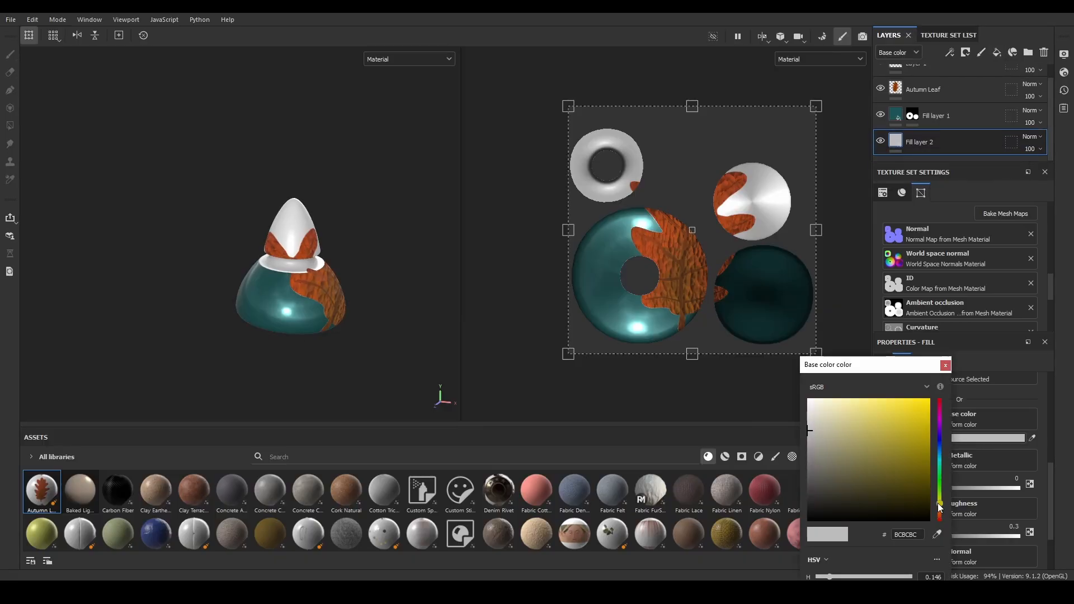
click(903, 422)
click(946, 366)
scroll(316, 283, up, 2)
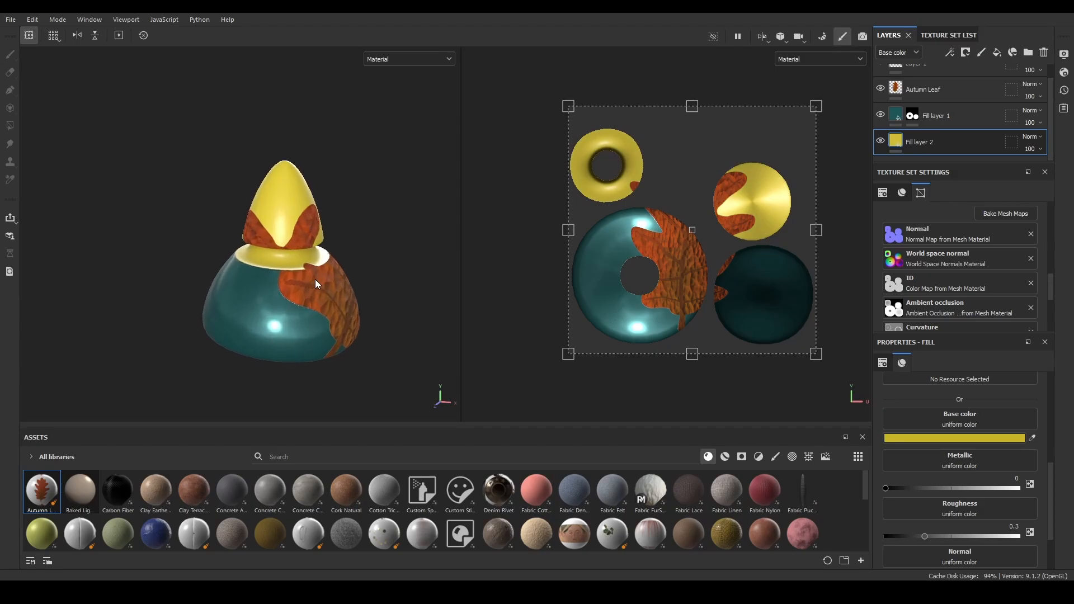
alt+drag(346, 274, 398, 332)
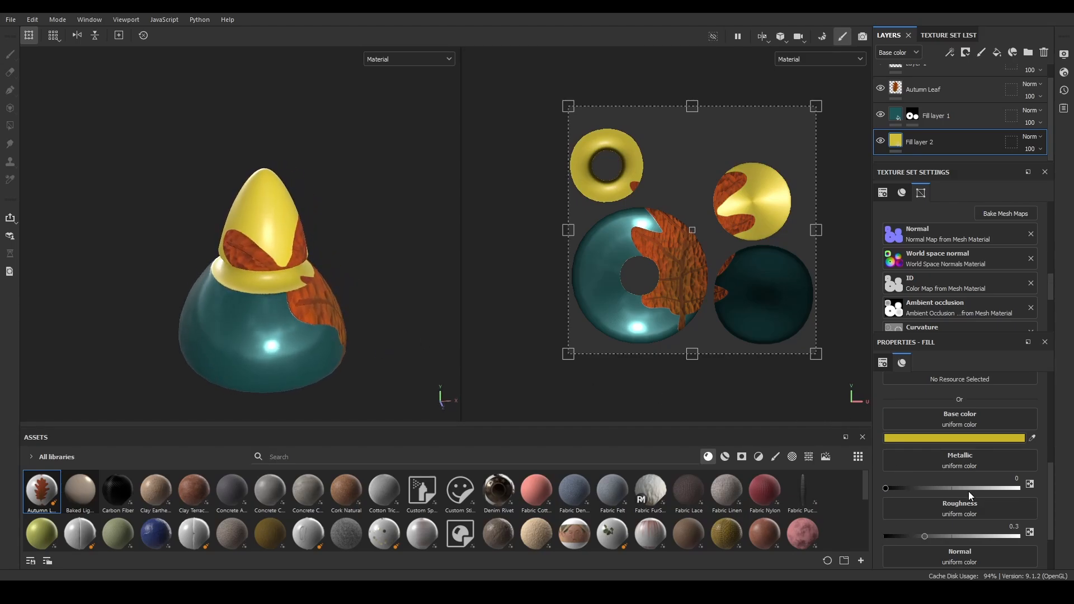
drag(925, 535, 1069, 553)
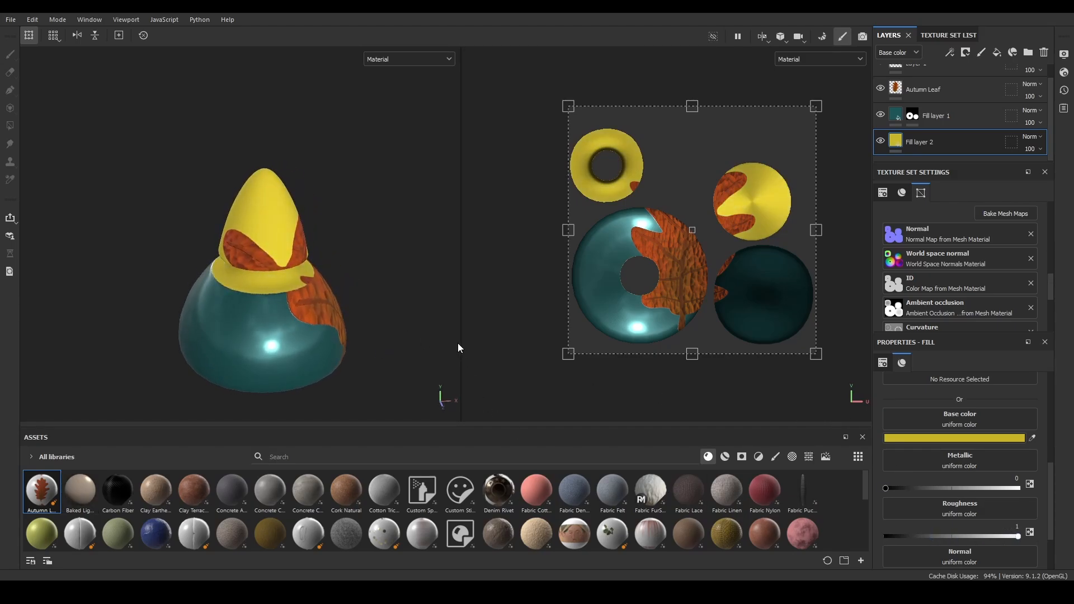
Examine the textured arrowhead from several angles, including its leaf relief and glossy and matte surfaces, and look through the mesh maps.
alt+drag(415, 311, 372, 316)
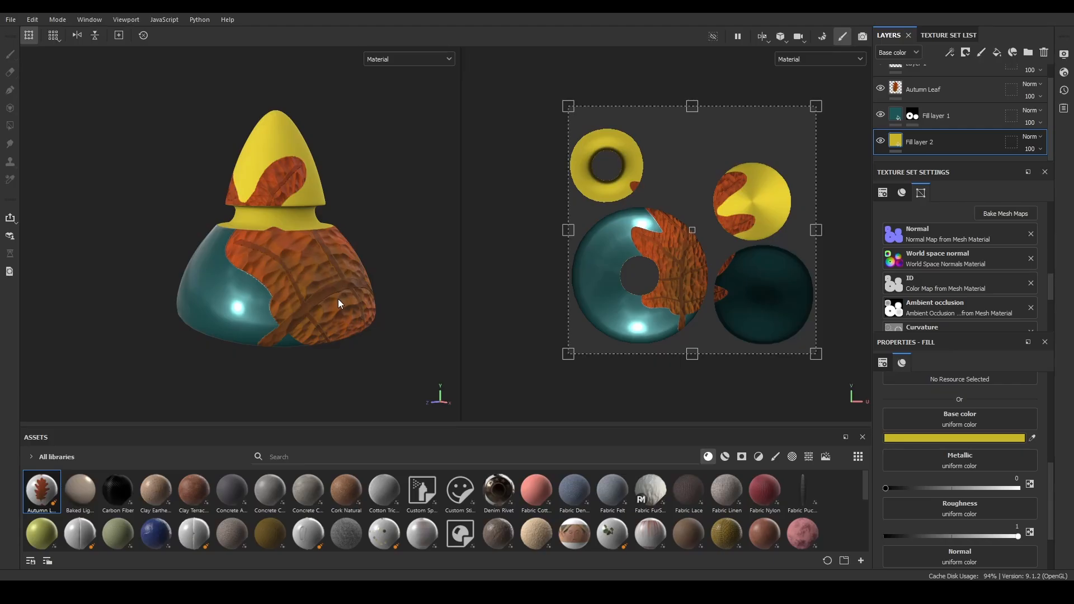
alt+drag(227, 299, 242, 304)
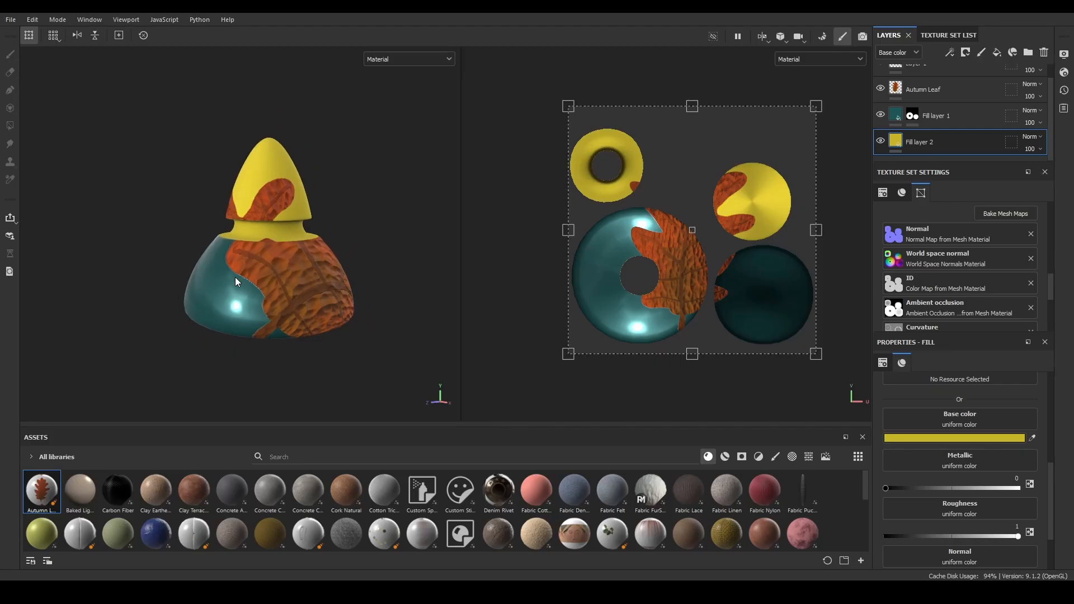
scroll(259, 277, down, 2)
alt+drag(283, 291, 326, 323)
scroll(984, 278, down, 1)
scroll(983, 277, down, 1)
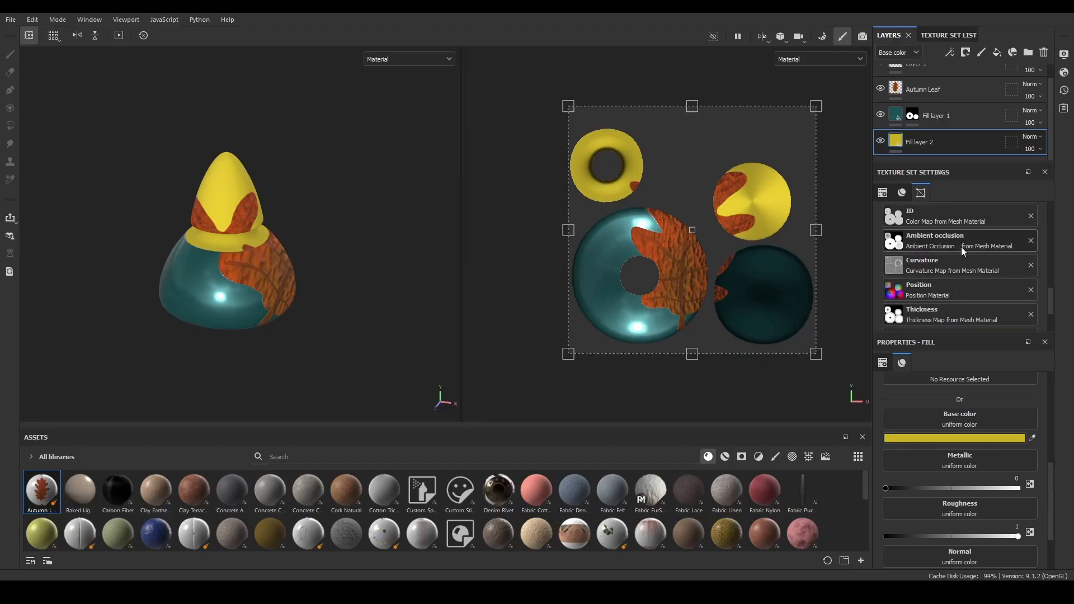
alt+middle_drag(296, 257, 318, 266)
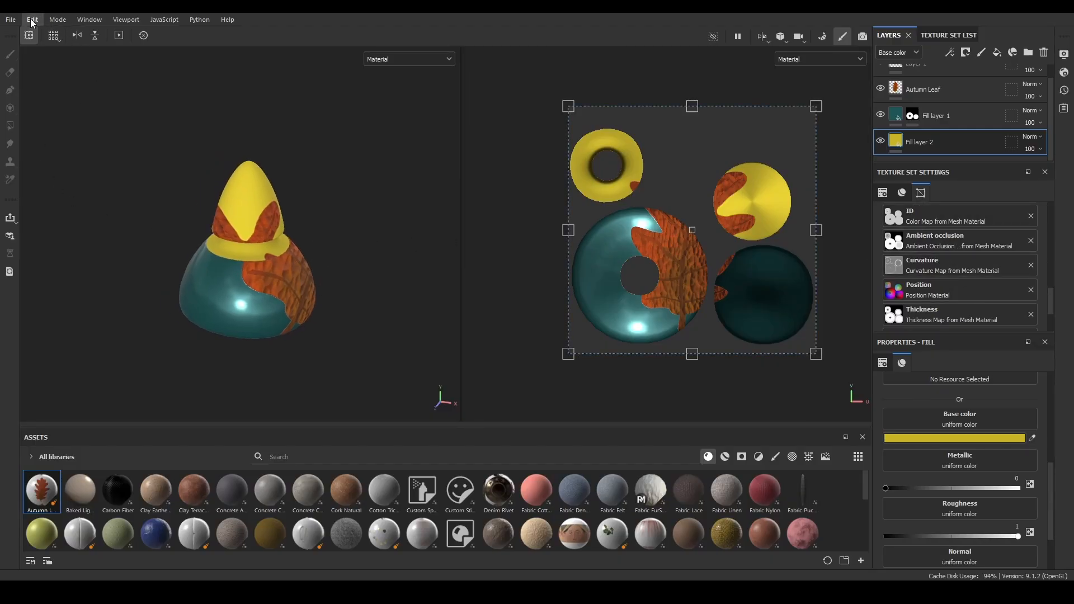
Export the Material textures with the glTF PBR Metal Roughness template to the Second Life Tutorial/test objects/textures folder.
click(11, 19)
click(45, 185)
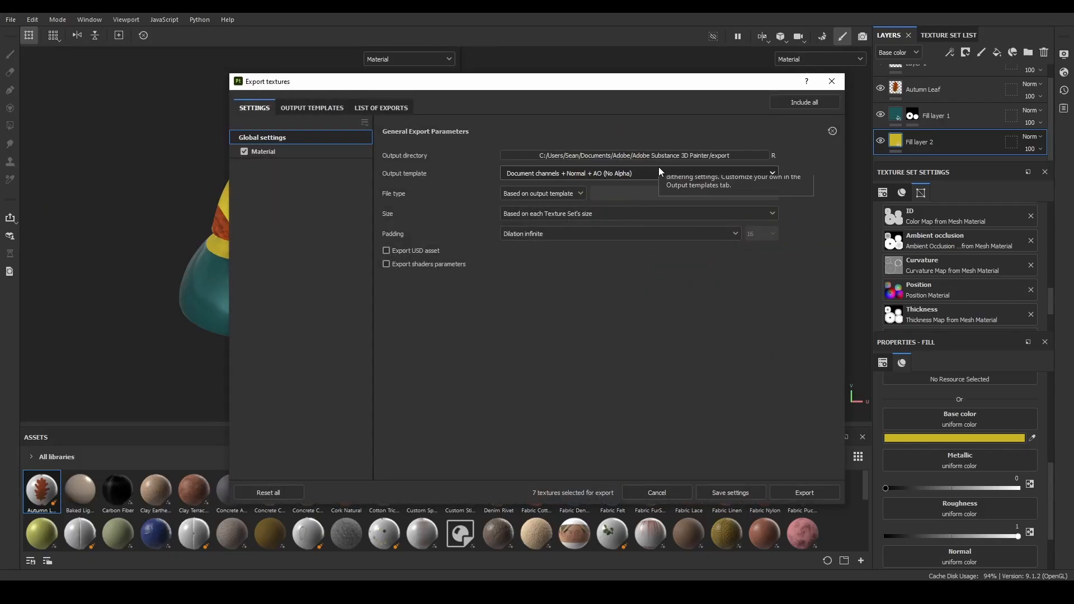
click(659, 169)
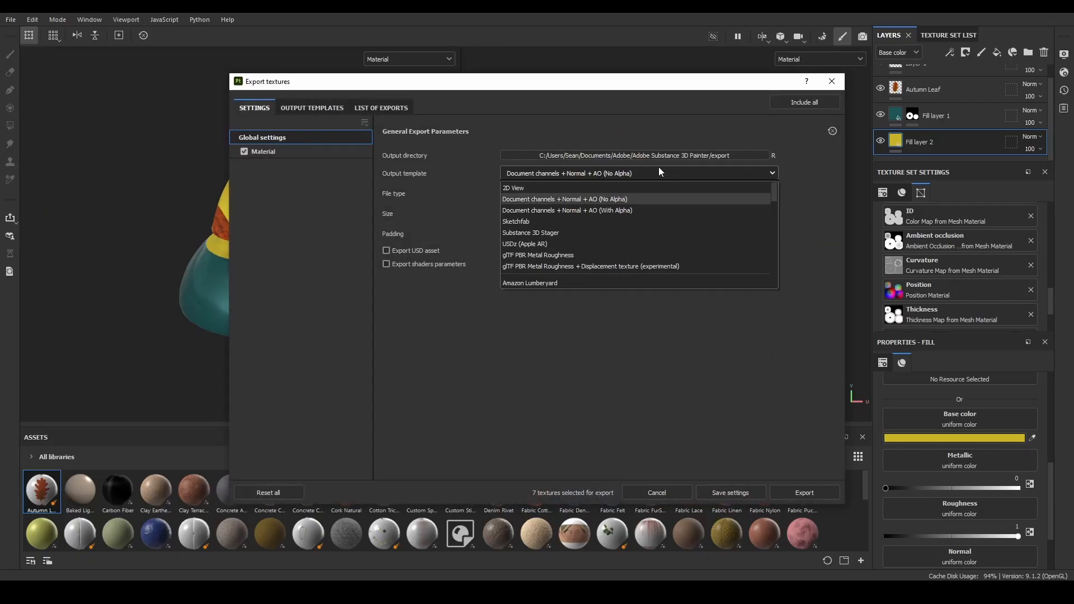
click(553, 256)
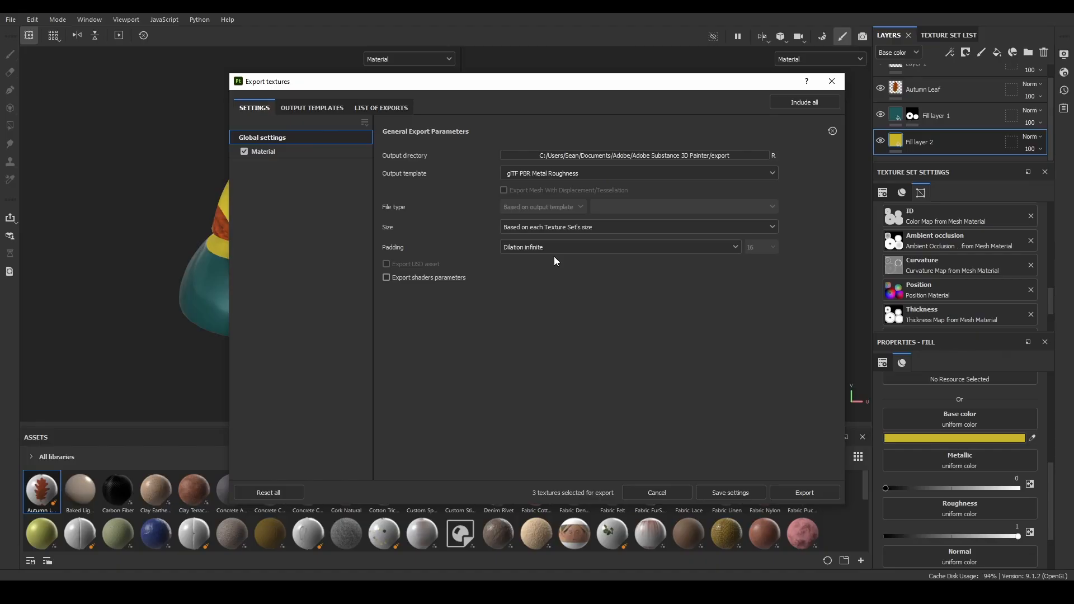
click(285, 152)
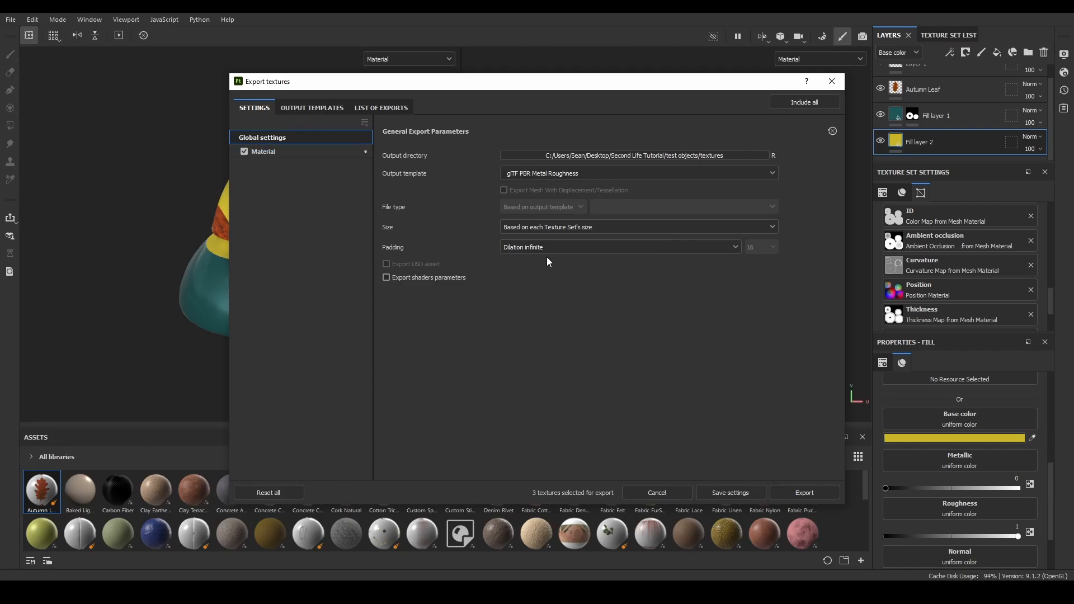
click(278, 149)
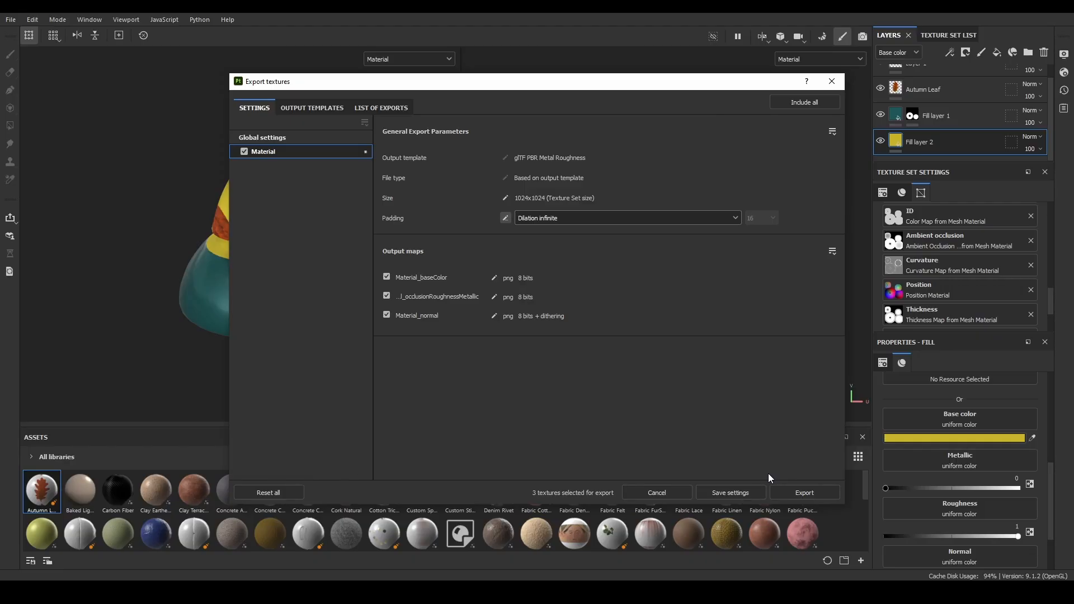
click(804, 493)
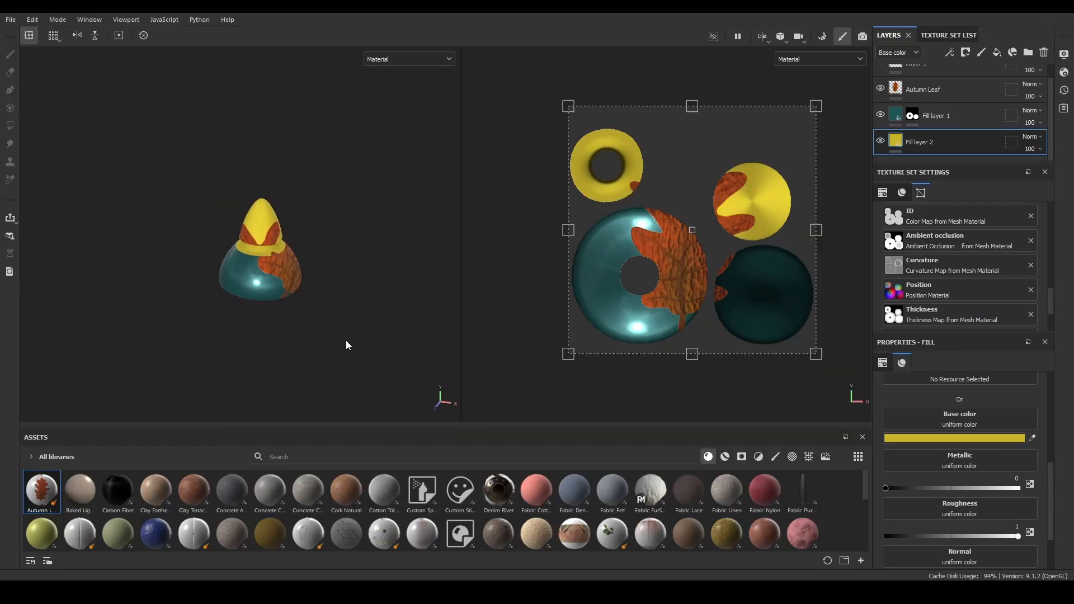
alt+drag(346, 345, 340, 324)
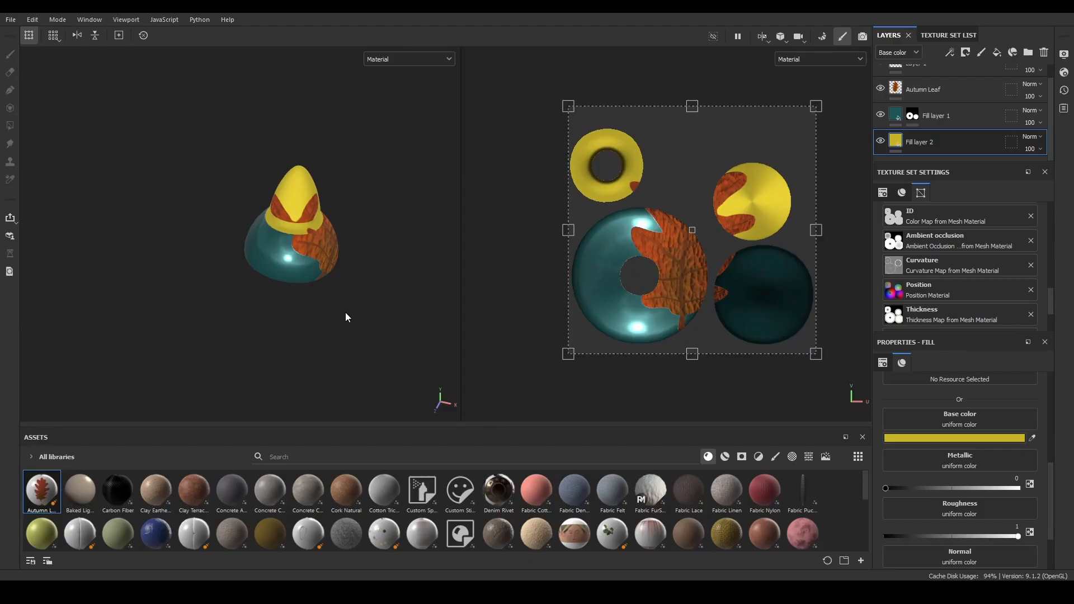
mouse_move(346, 318)
alt+mouse_down()
mouse_move(326, 283)
mouse_move(336, 283)
mouse_move(341, 249)
mouse_move(336, 311)
alt+mouse_up()
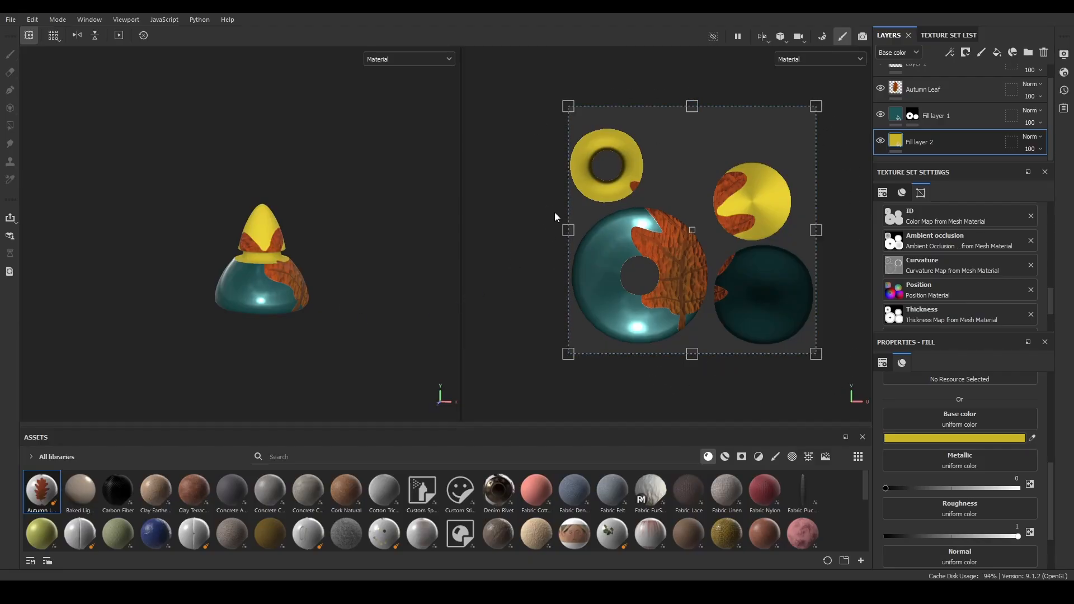
alt+drag(425, 312, 360, 338)
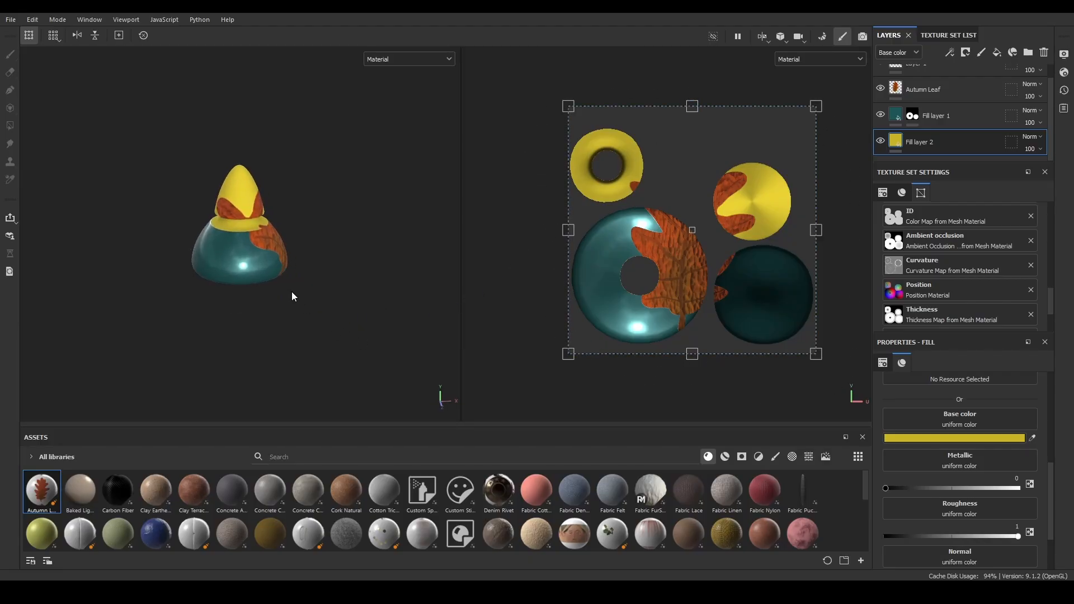
alt+middle_drag(293, 294, 321, 330)
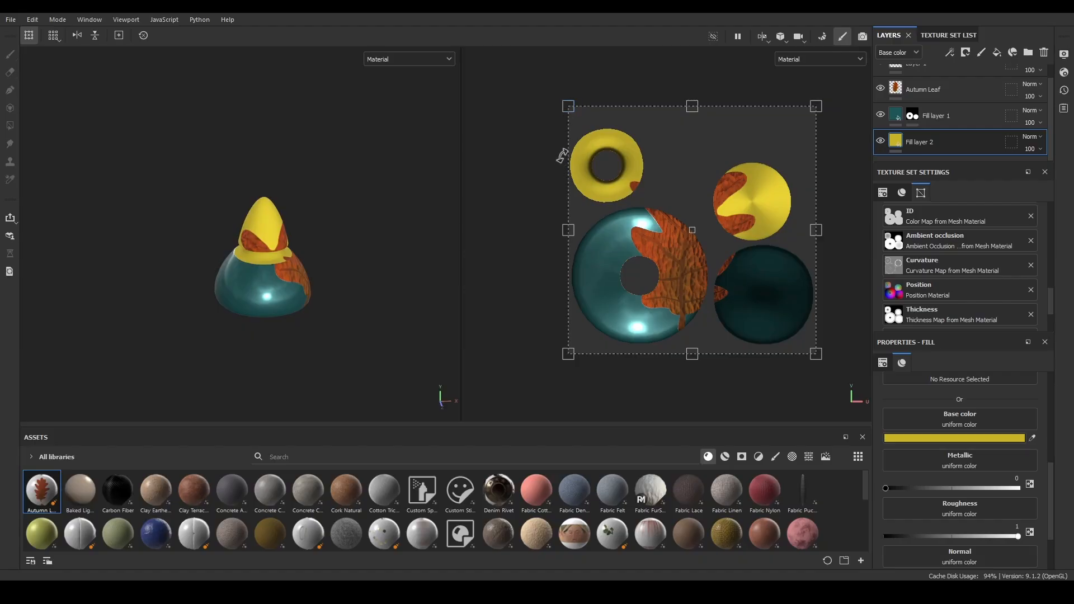
mouse_move(327, 305)
alt+mouse_down()
mouse_move(354, 297)
mouse_move(375, 264)
mouse_move(388, 301)
mouse_move(358, 330)
mouse_move(340, 319)
alt+mouse_up()
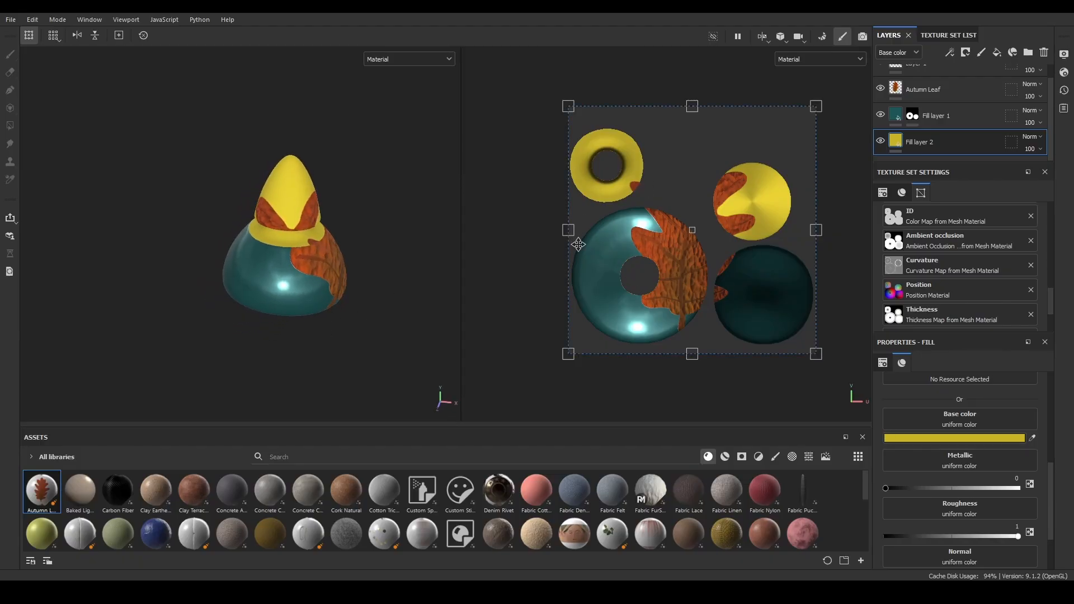
scroll(599, 273, down, 1)
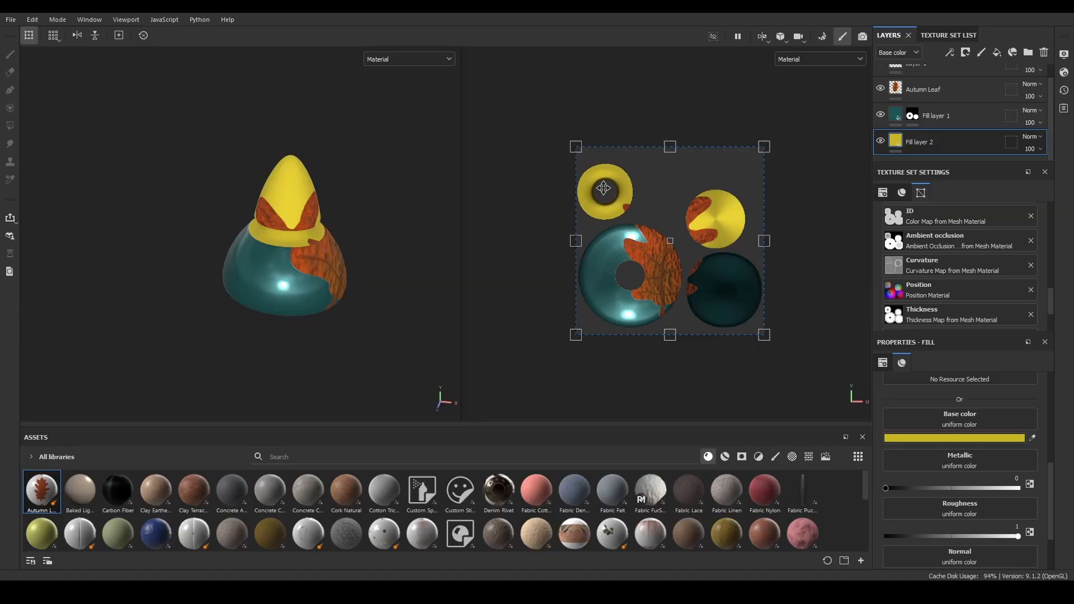
alt+middle_drag(383, 267, 342, 298)
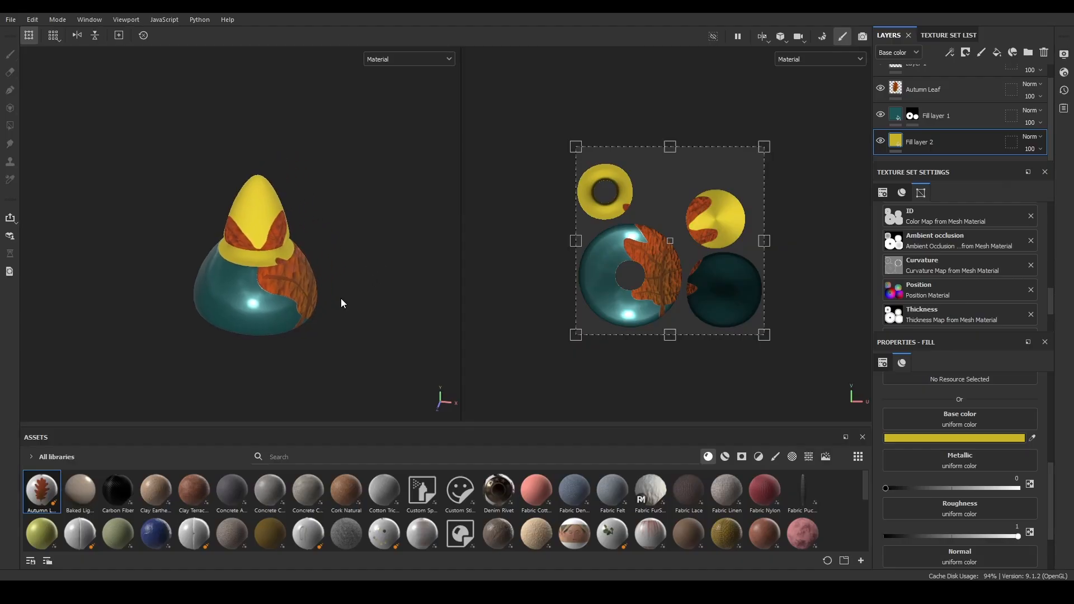
alt+drag(345, 308, 350, 287)
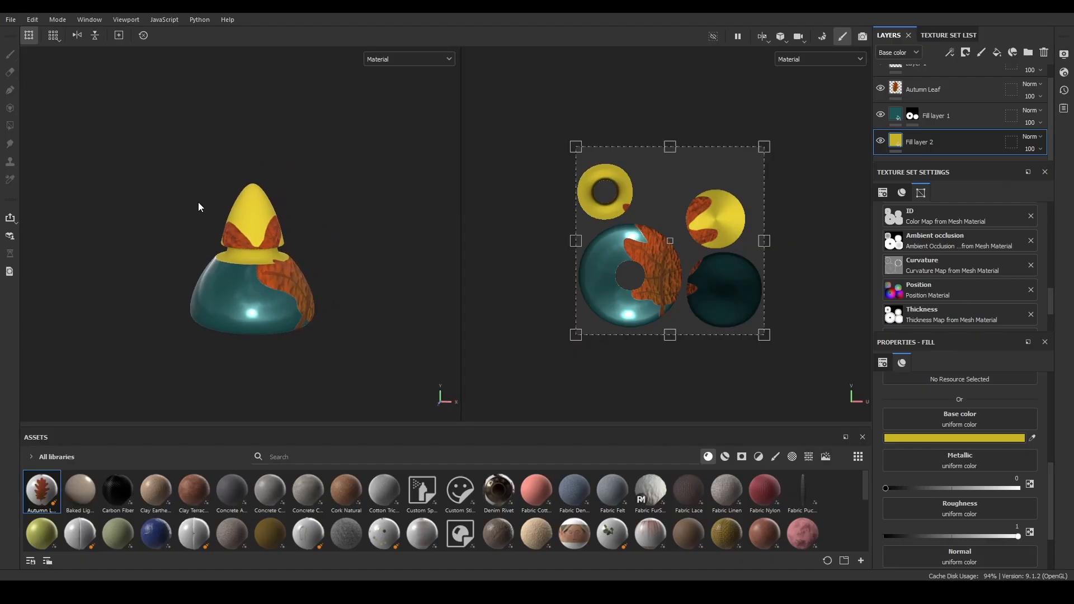
Export the Material texture set with the 2D View output template to the same test objects/textures folder.
click(12, 21)
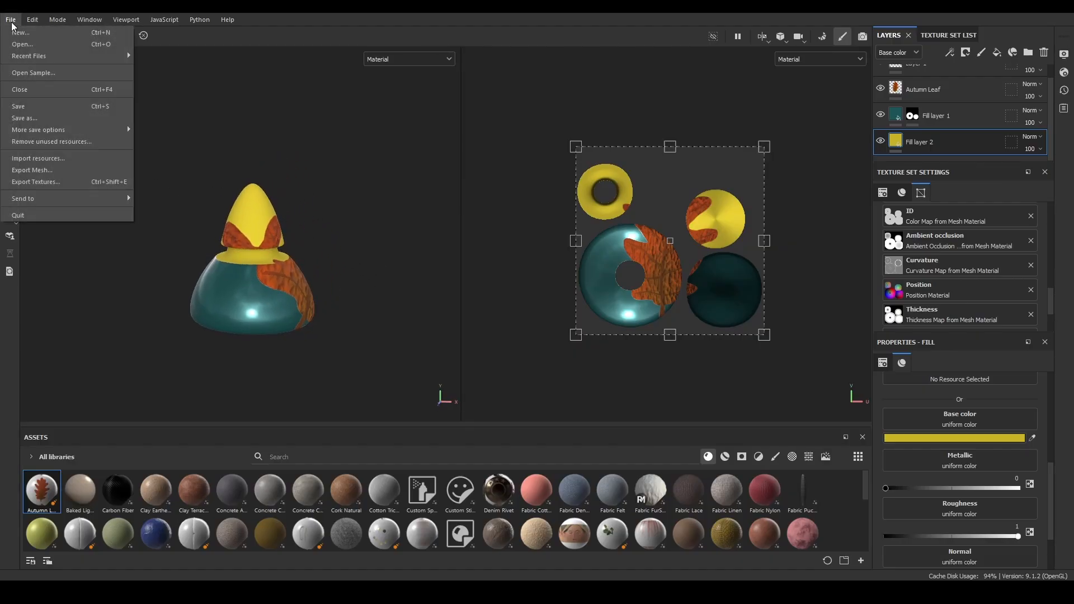
click(54, 185)
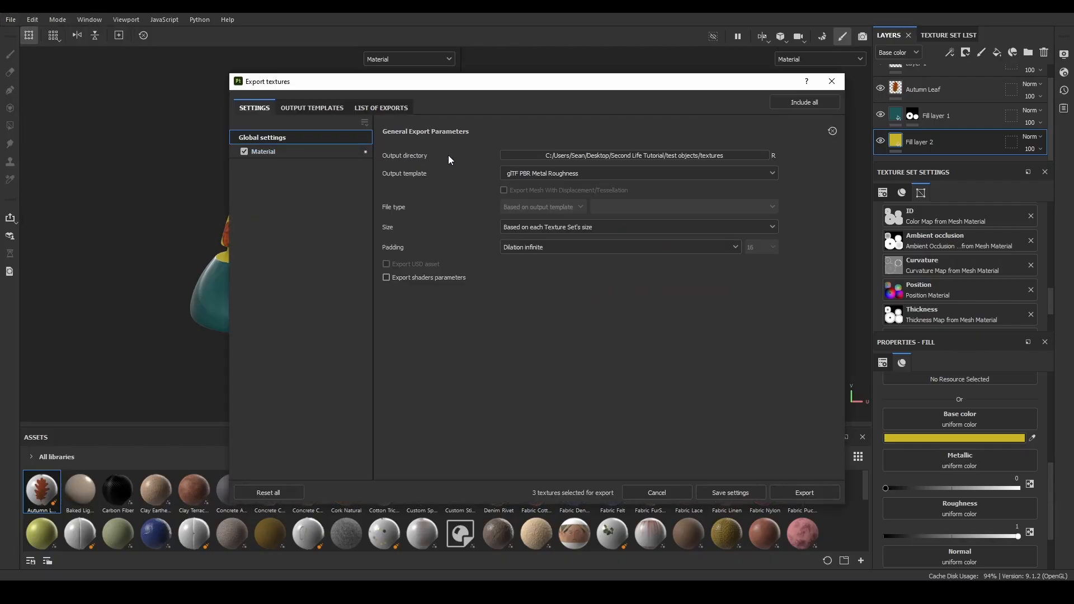
click(582, 176)
click(564, 187)
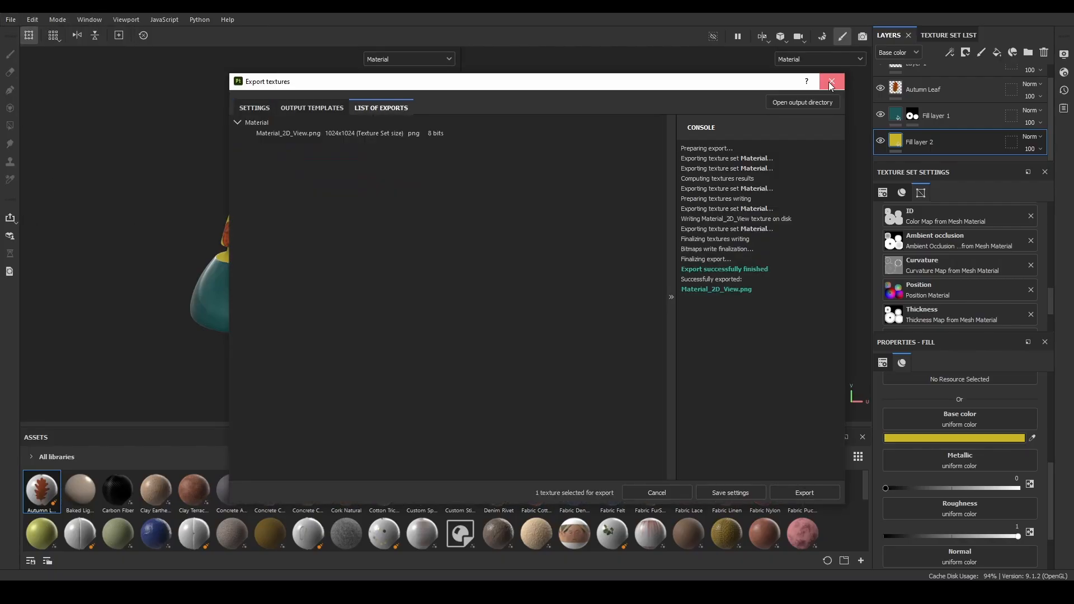
click(831, 82)
scroll(309, 281, down, 2)
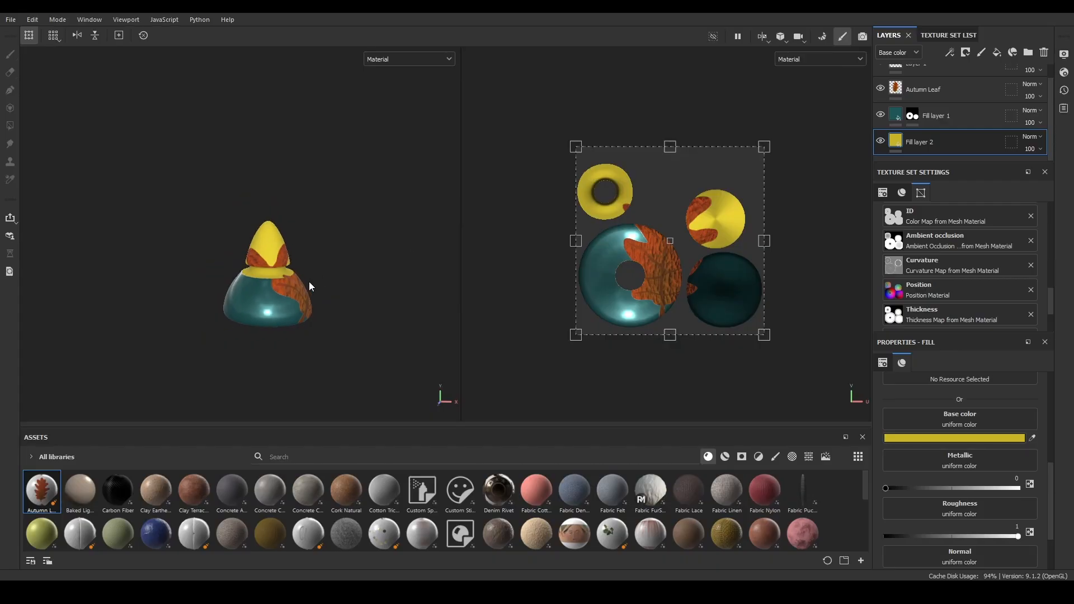
scroll(309, 284, up, 1)
alt+middle_drag(331, 357, 327, 330)
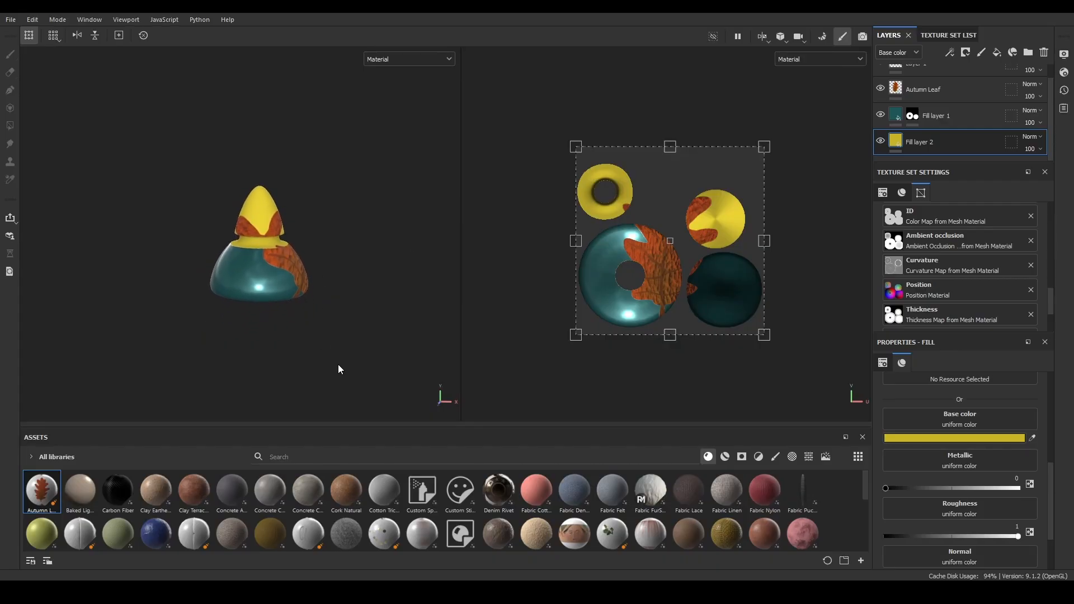
scroll(338, 366, up, 1)
alt+drag(339, 367, 404, 402)
alt+middle_drag(358, 384, 385, 355)
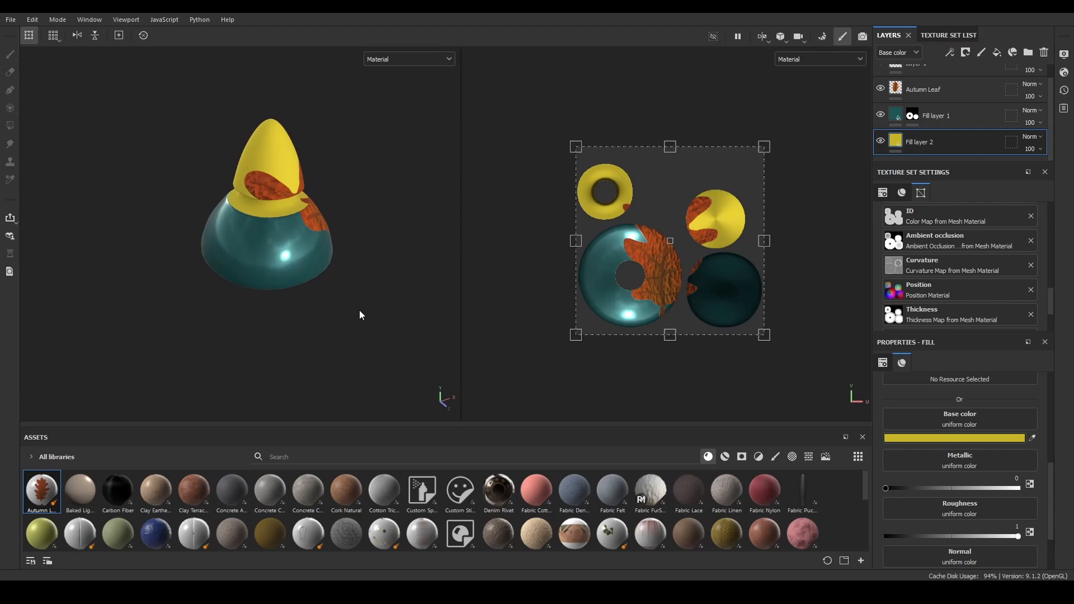
mouse_move(359, 311)
alt+mouse_down()
mouse_move(357, 343)
mouse_move(348, 311)
alt+mouse_up()
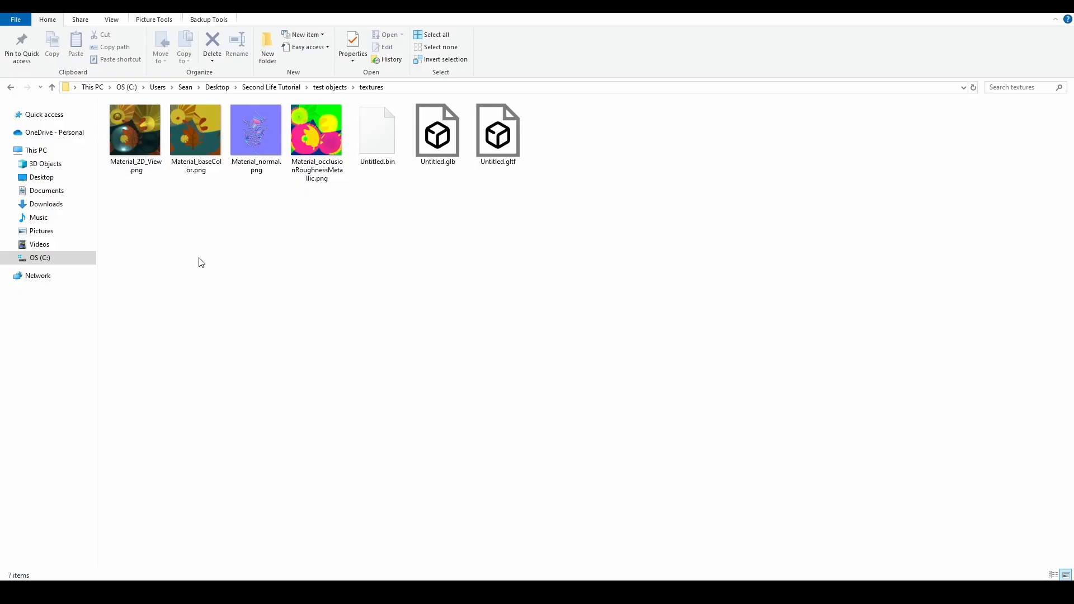
Switch to File Explorer and examine the exported 2D view, base color, normal and occlusion-roughness-metallic images and the glTF files in the textures folder.
ctrl+scroll(249, 338, up, 3)
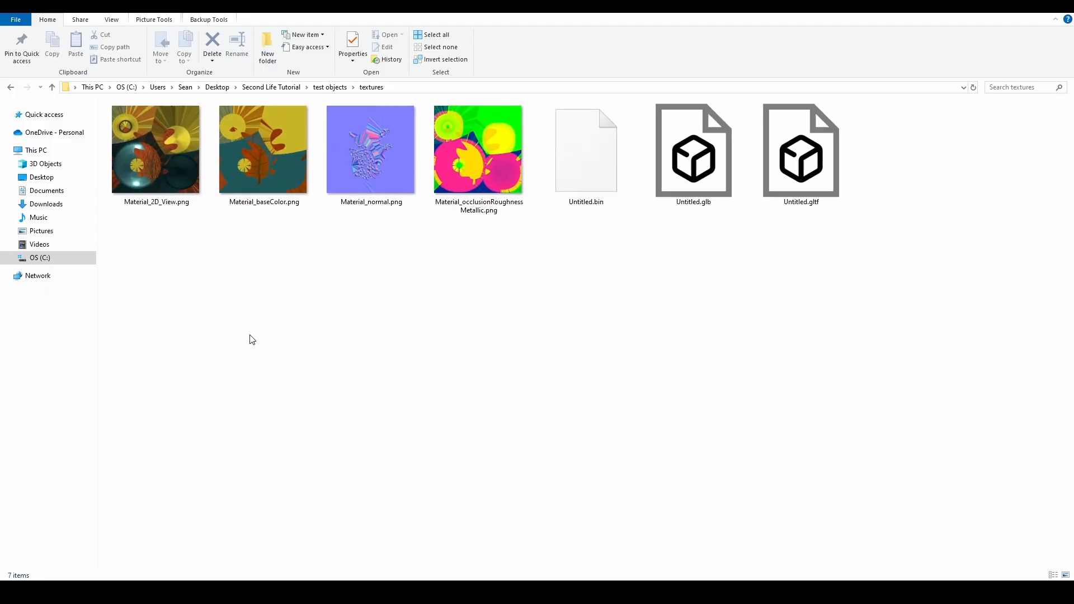
ctrl+scroll(251, 339, up, 2)
click(383, 248)
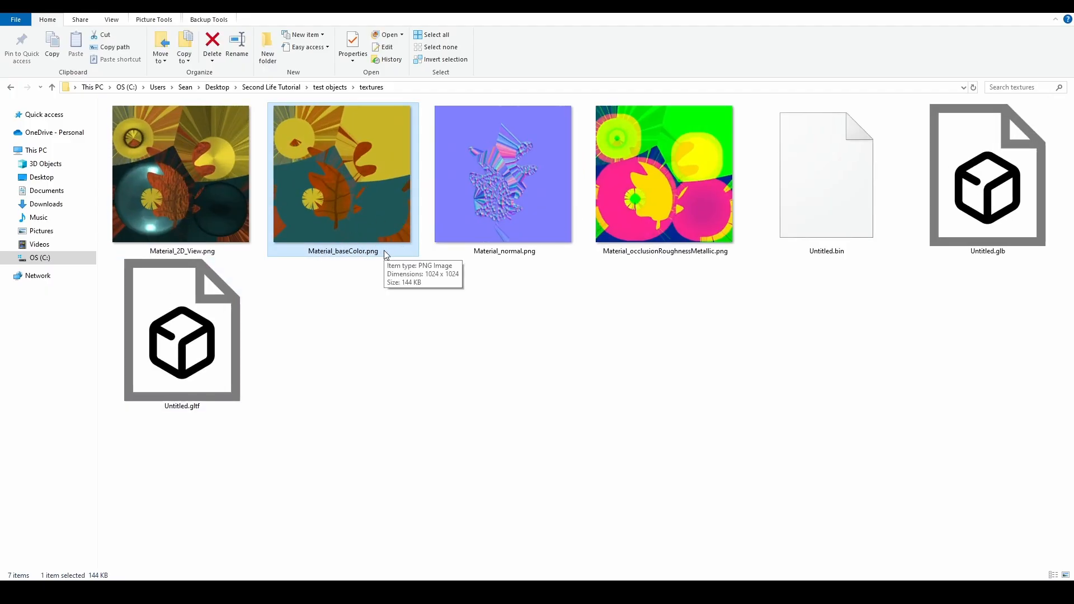
click(171, 195)
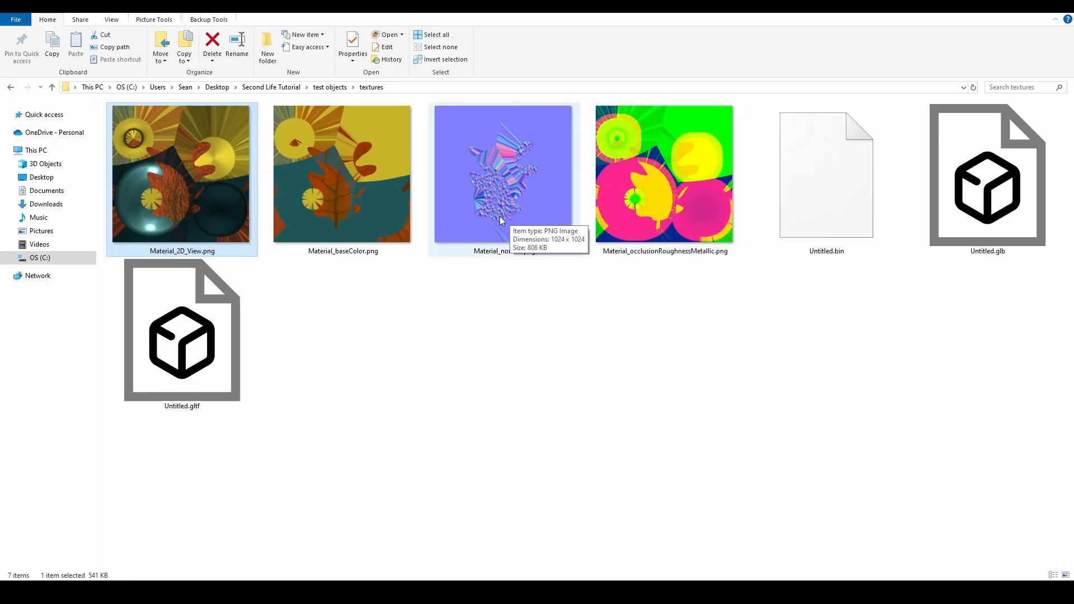
click(497, 191)
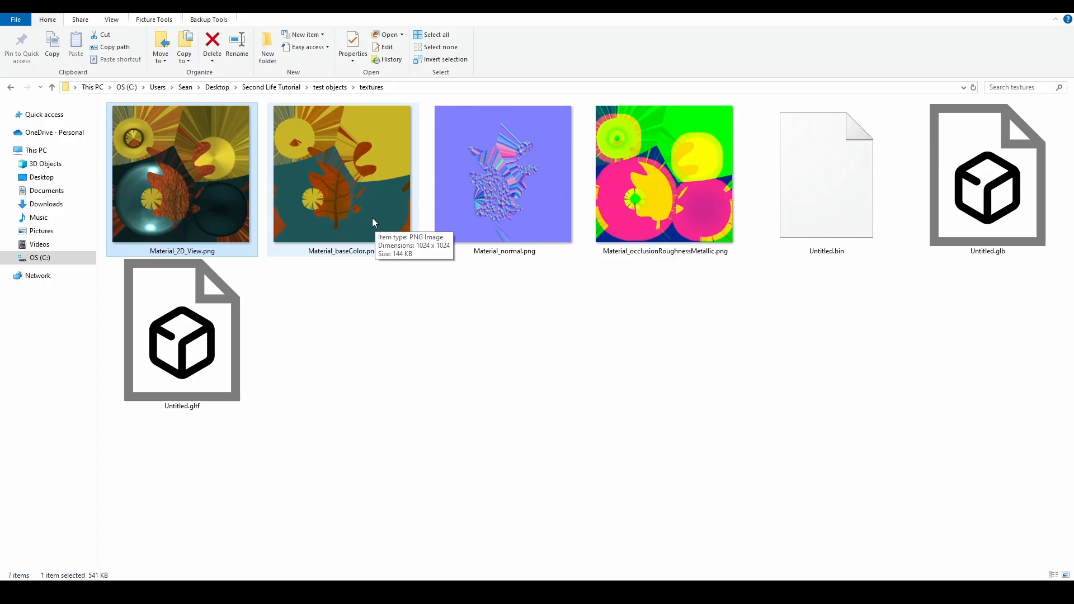
click(371, 219)
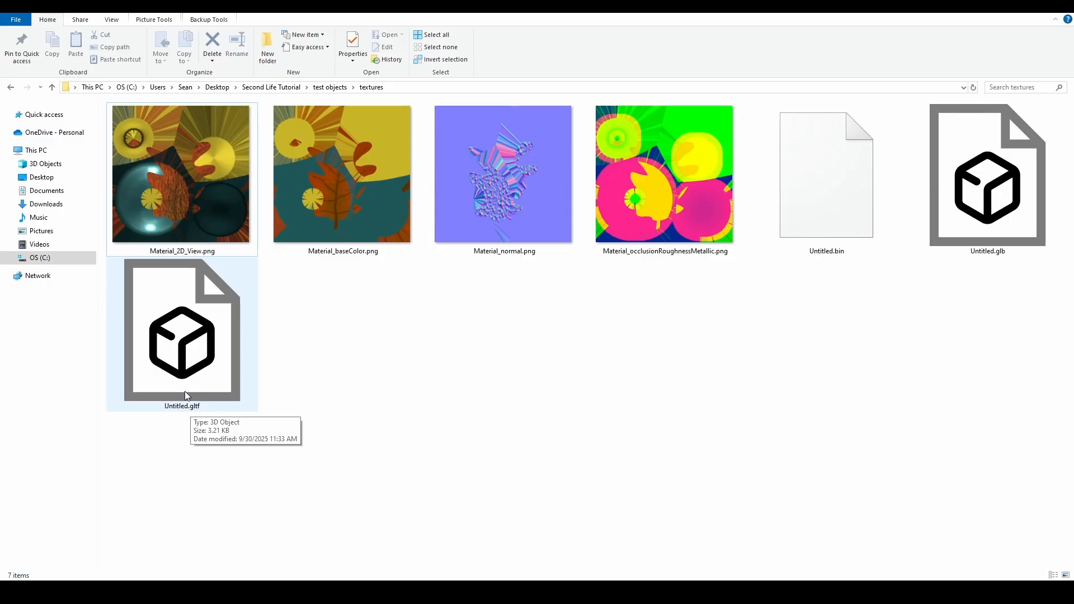
click(205, 382)
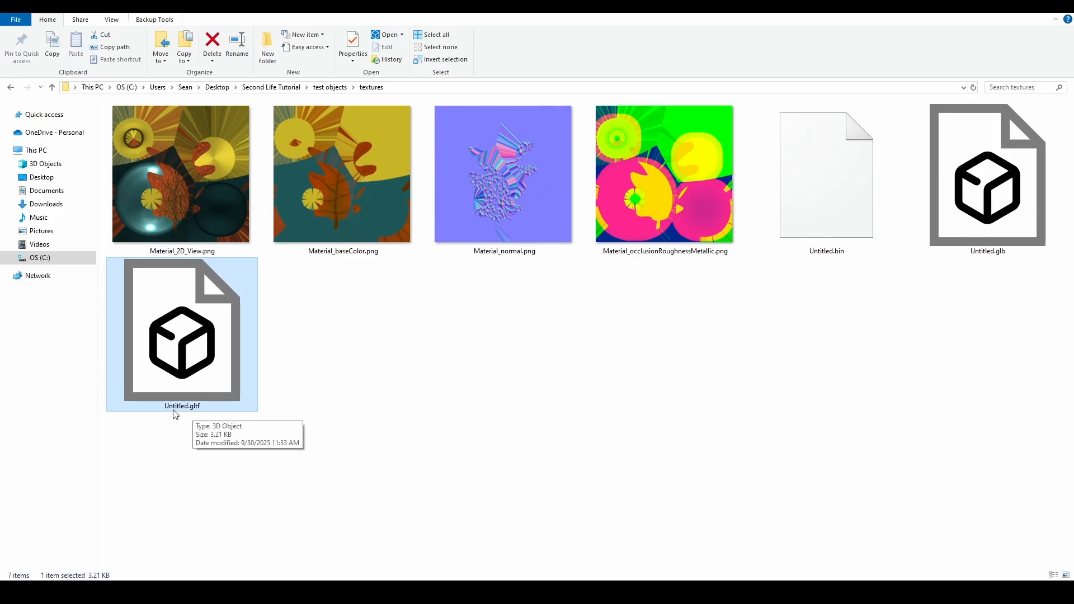
click(172, 188)
shift+click(658, 183)
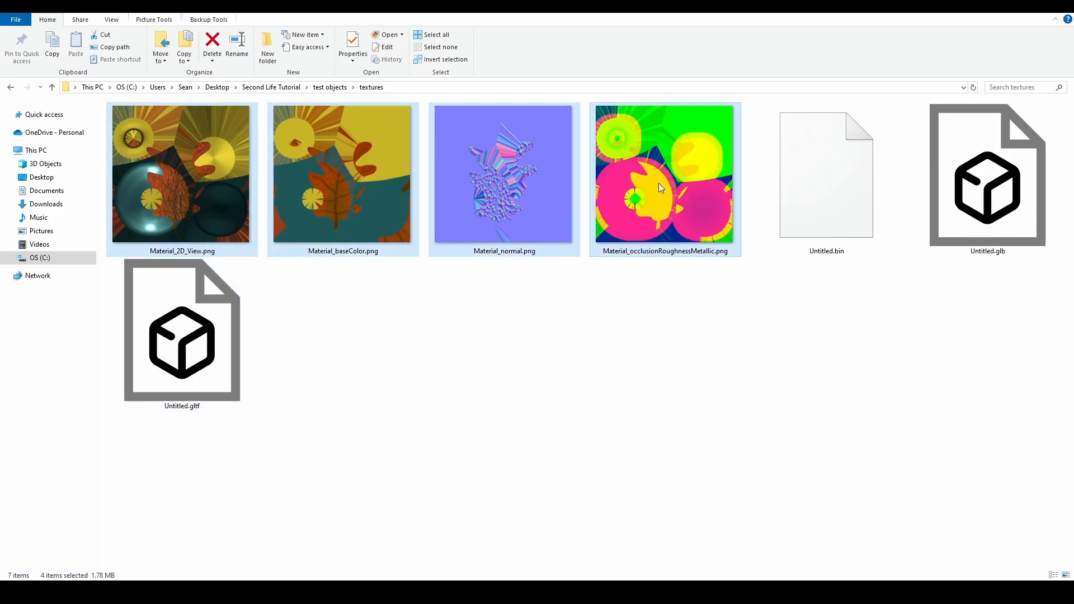
click(663, 190)
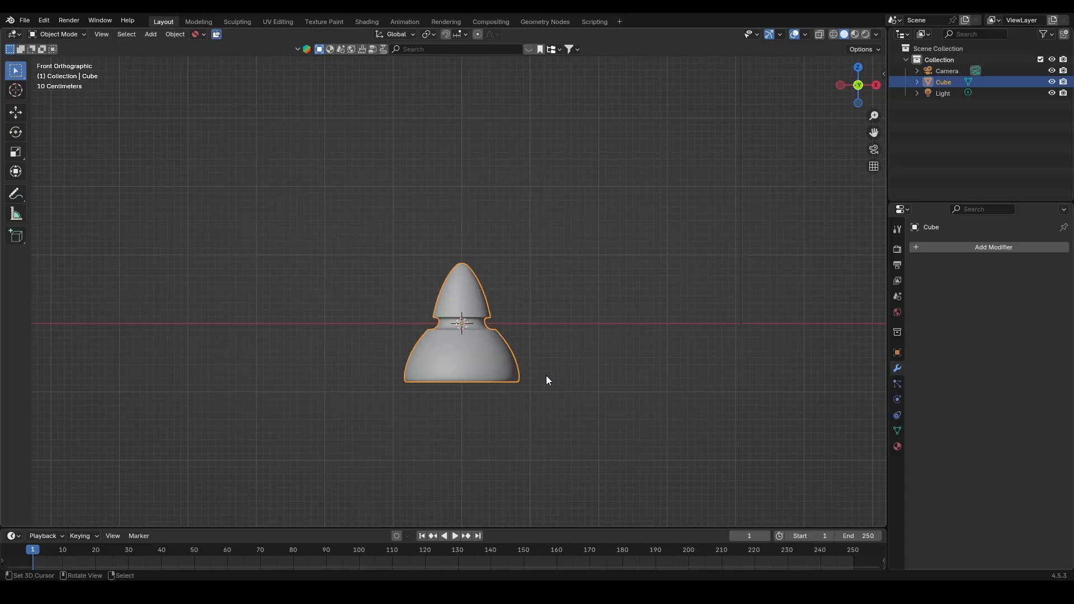
Switch to Blender's Shading workspace and start Node Wrangler's Principled Texture Setup on the arrowhead's Principled BSDF node.
scroll(546, 378, down, 5)
scroll(546, 382, up, 6)
shift+middle_drag(547, 383, 544, 314)
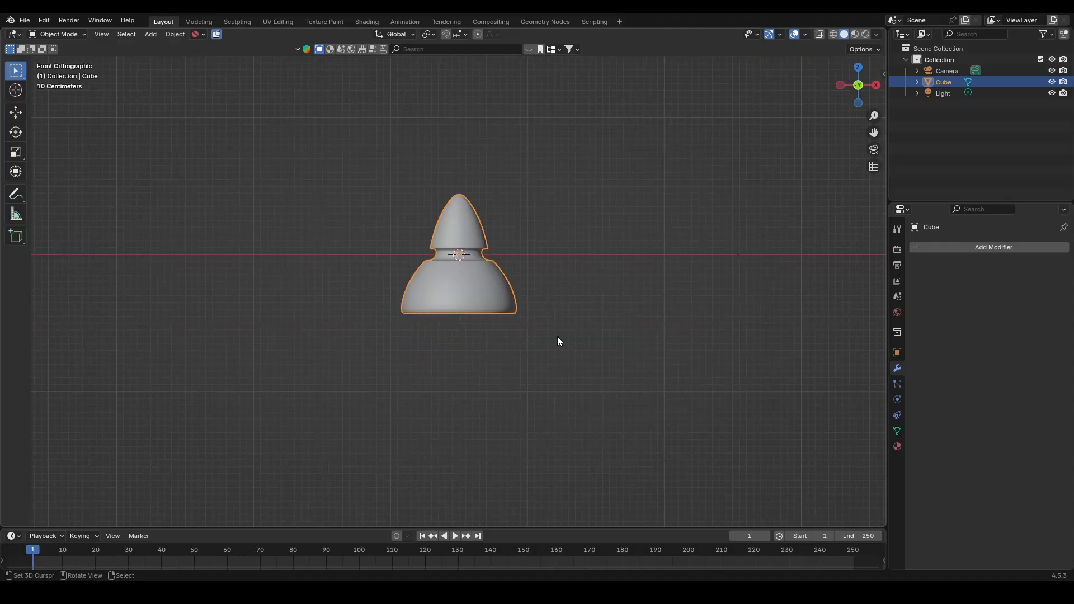
scroll(557, 337, down, 2)
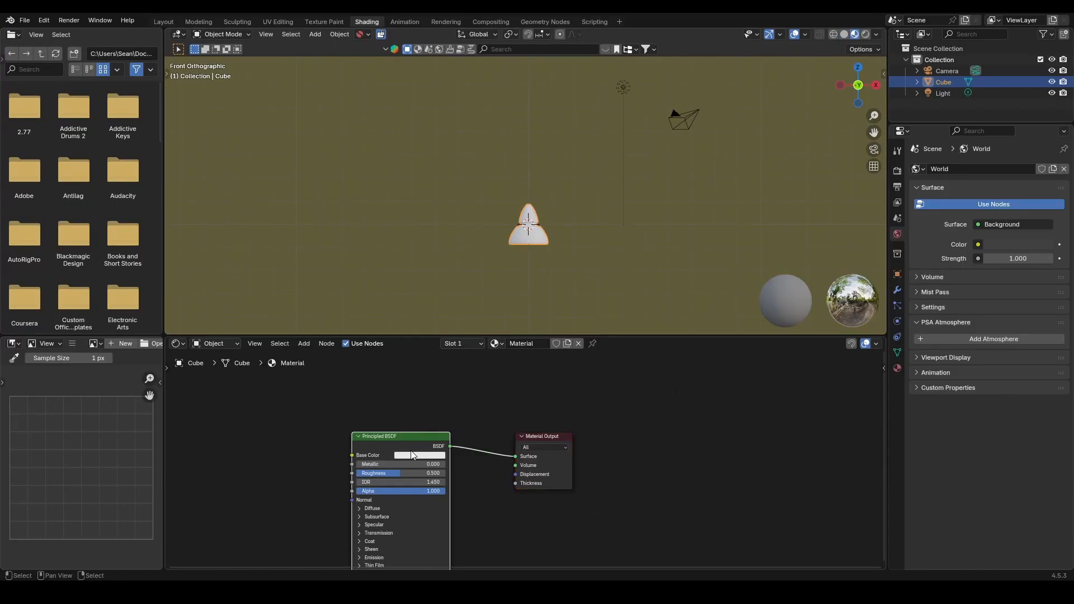
mouse_move(411, 451)
middle_down()
mouse_move(540, 446)
mouse_move(580, 389)
mouse_move(583, 397)
middle_up()
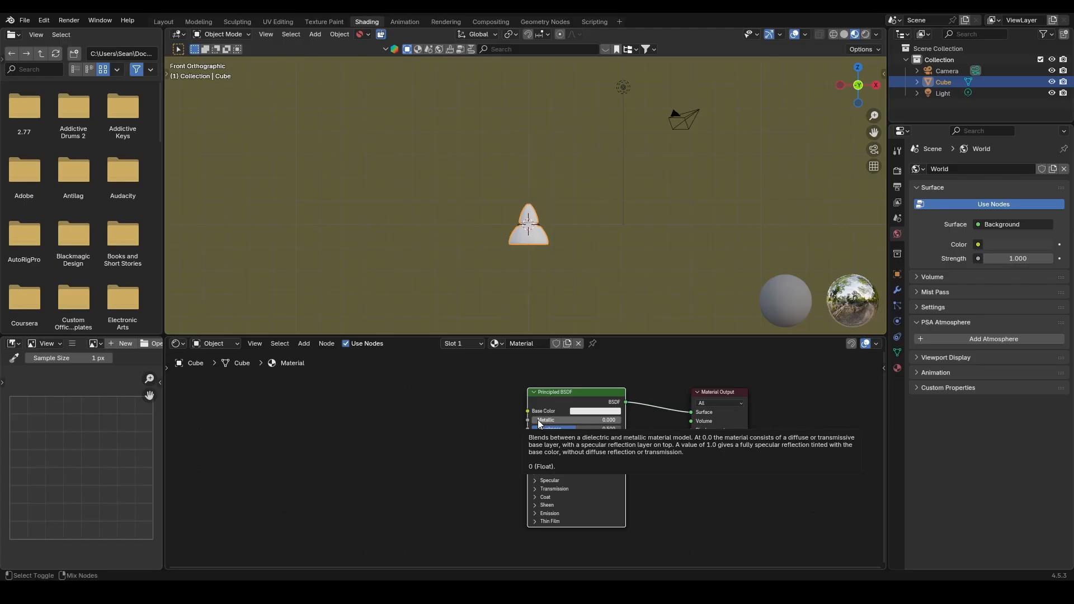
key(ctrl+shift+t)
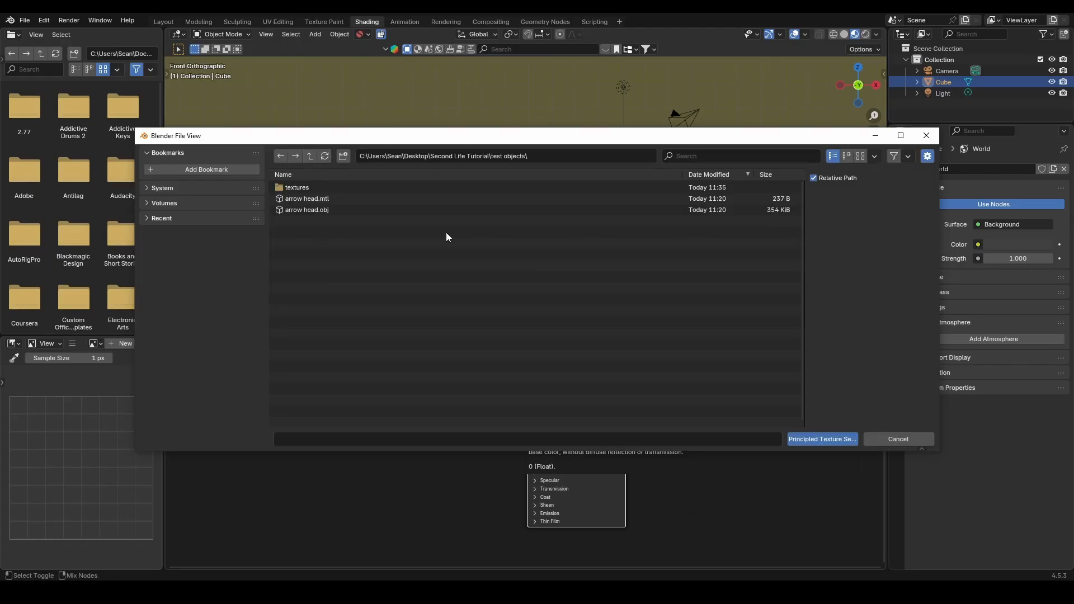
click(416, 191)
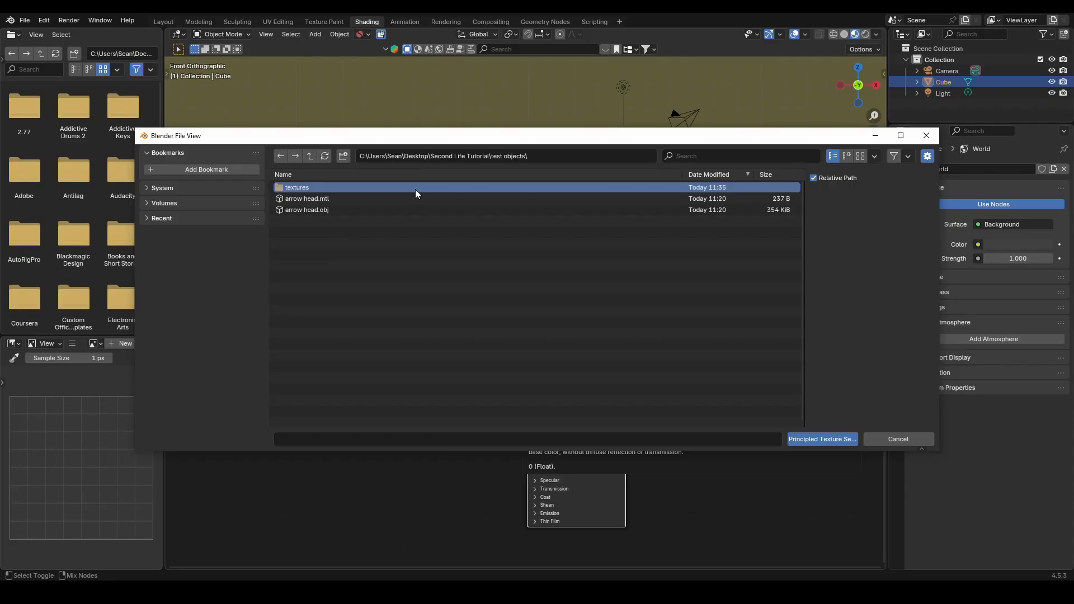
Search the extensions and installed add-ons in the preferences for Node Wrangler and check whether it is enabled.
click(44, 20)
click(53, 161)
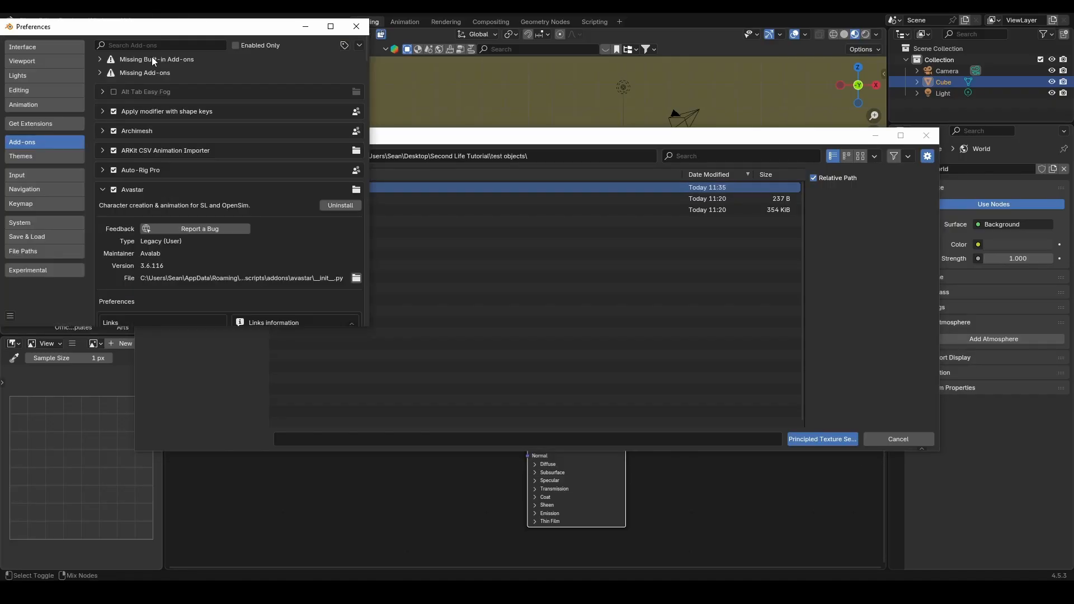
click(52, 127)
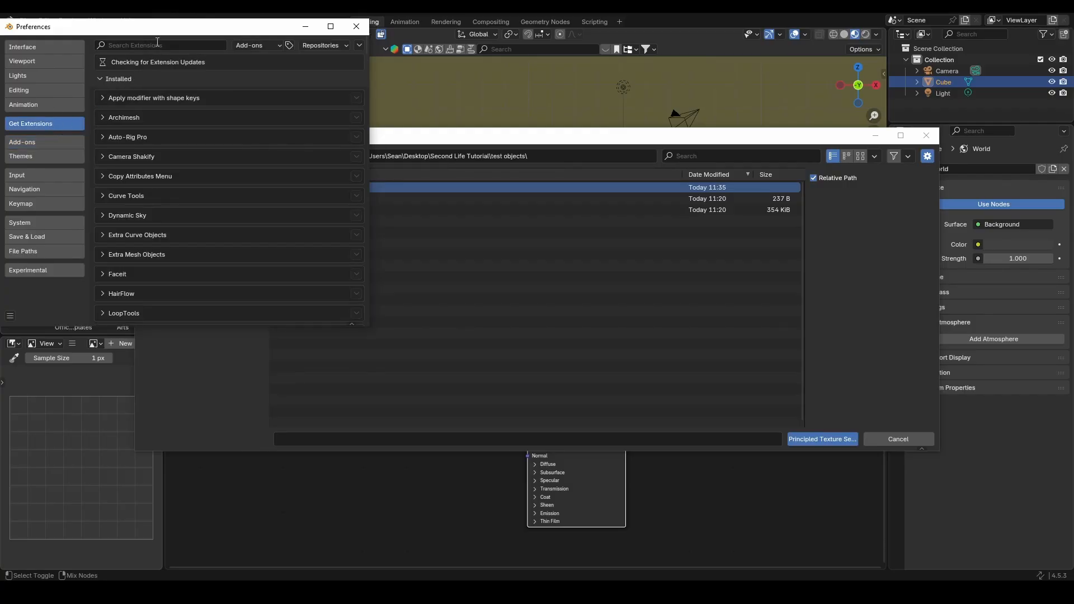
click(157, 44)
text(node wr)
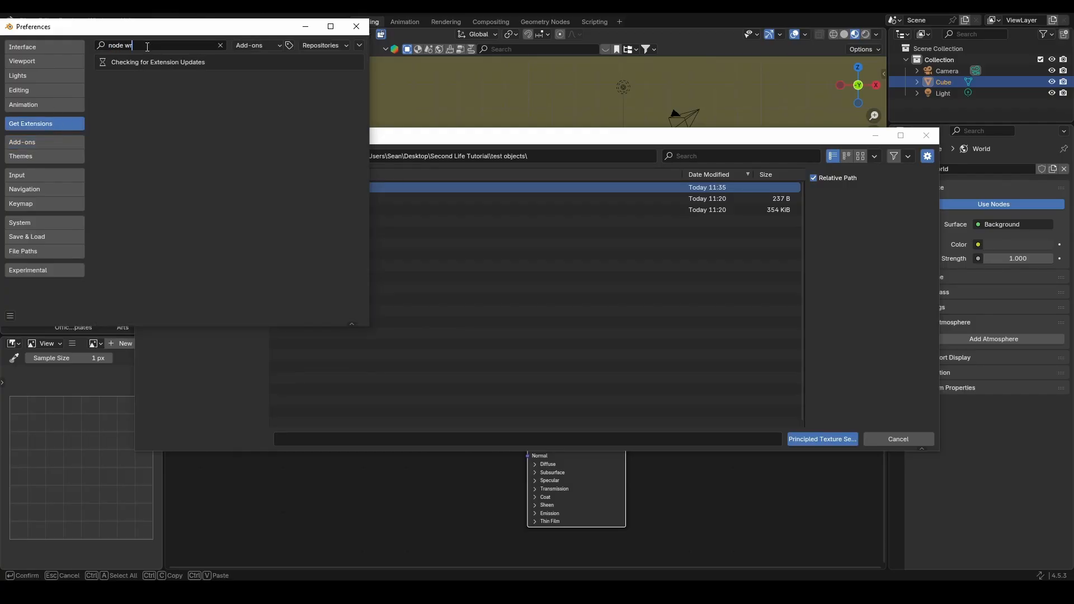
click(62, 143)
click(148, 45)
text(node)
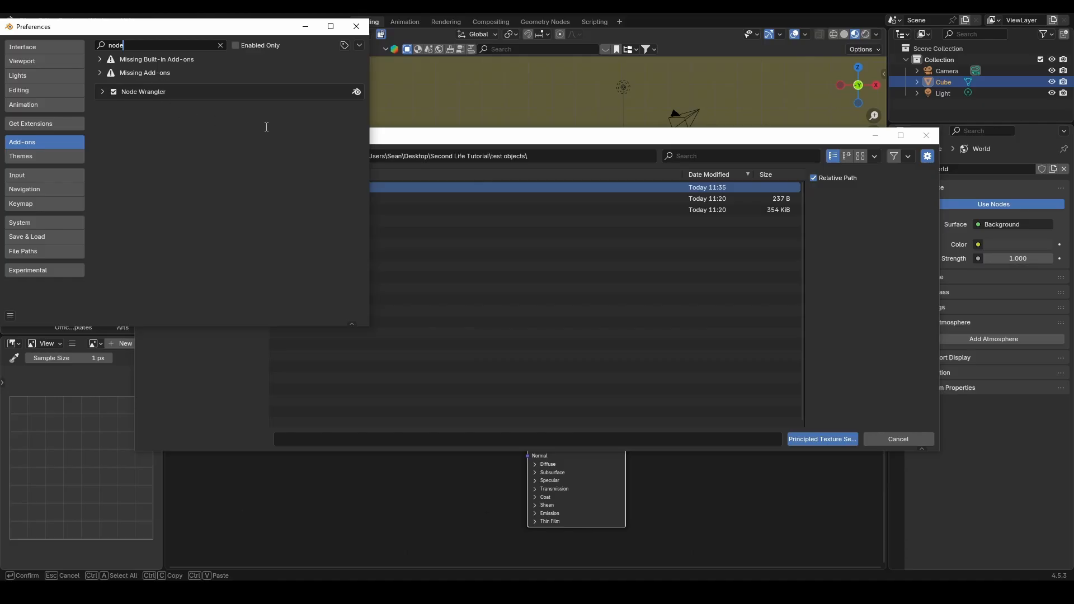
click(365, 26)
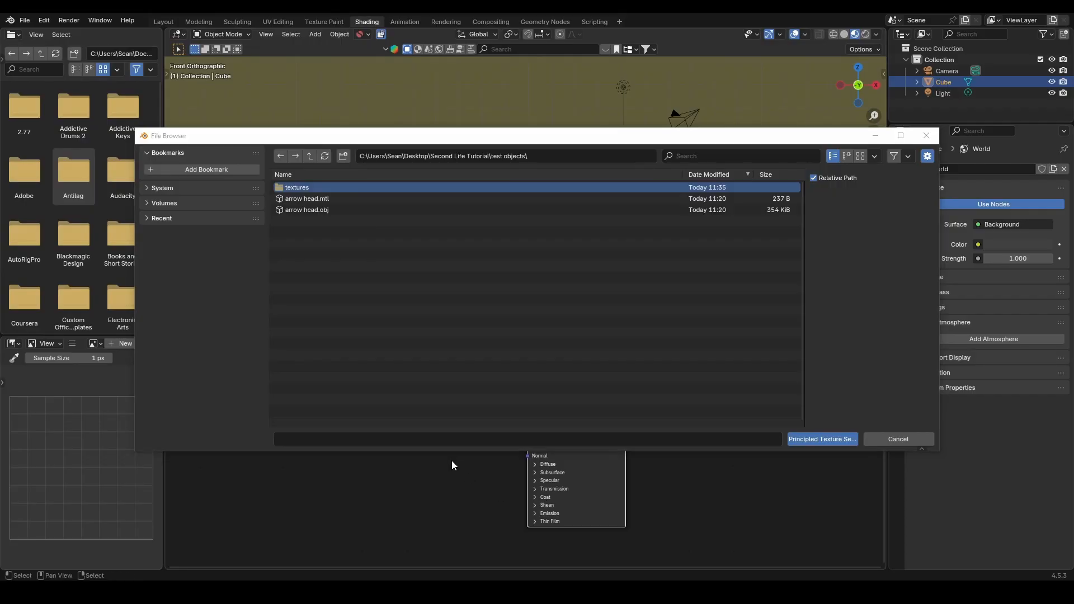
Load Material_2D_View.png, Material_normal.png and Material_occlusionRoughnessMetallic.png from the textures folder into the arrowhead's Principled texture setup.
double_click(401, 186)
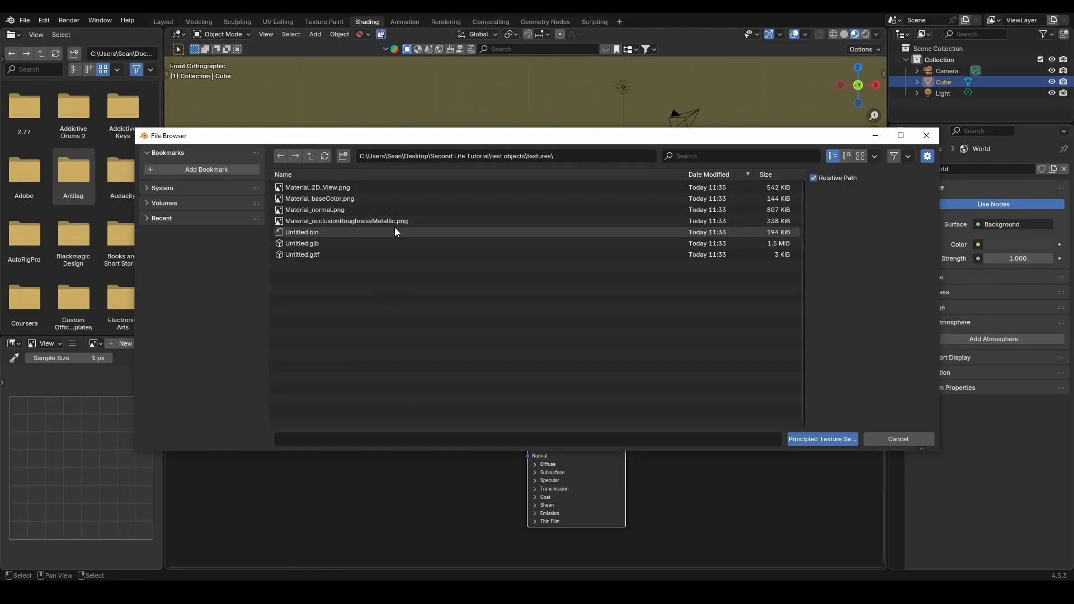
drag(394, 227, 353, 196)
ctrl+click(329, 197)
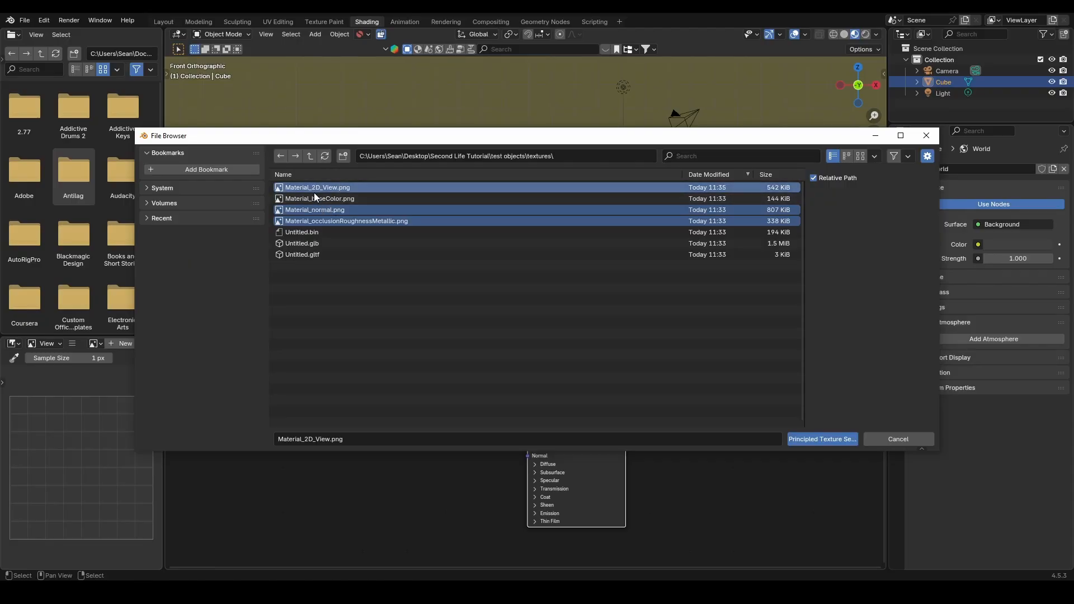
click(817, 441)
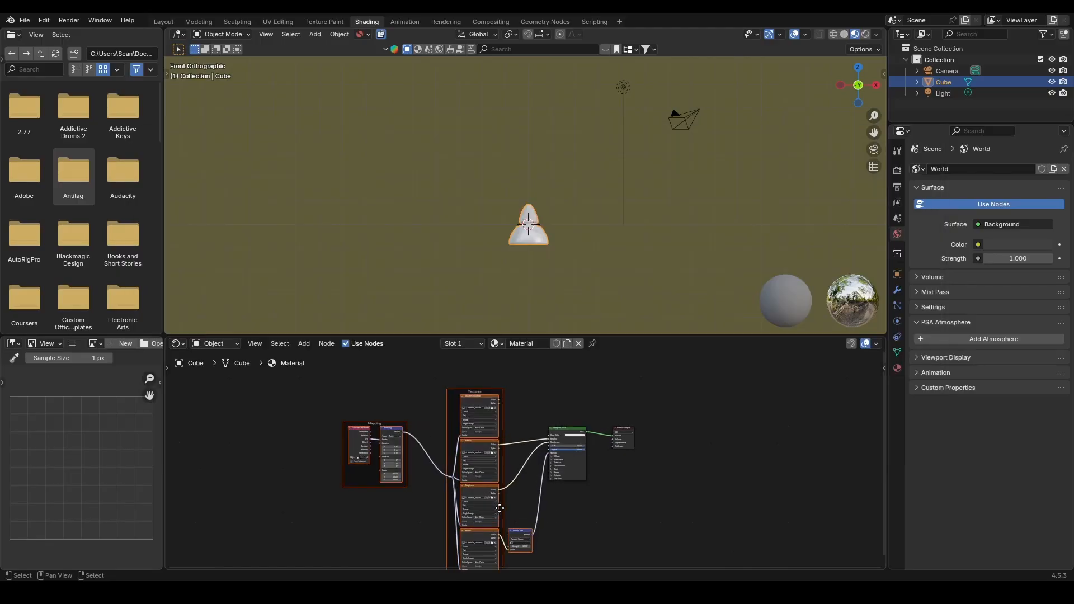
scroll(500, 508, up, 2)
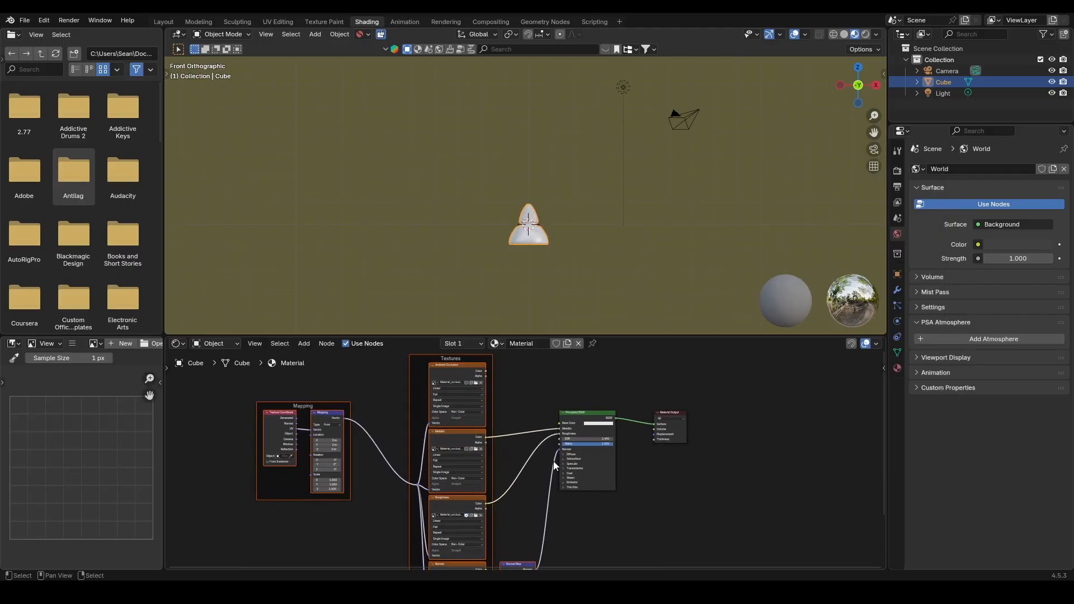
scroll(553, 461, down, 2)
scroll(475, 441, up, 1)
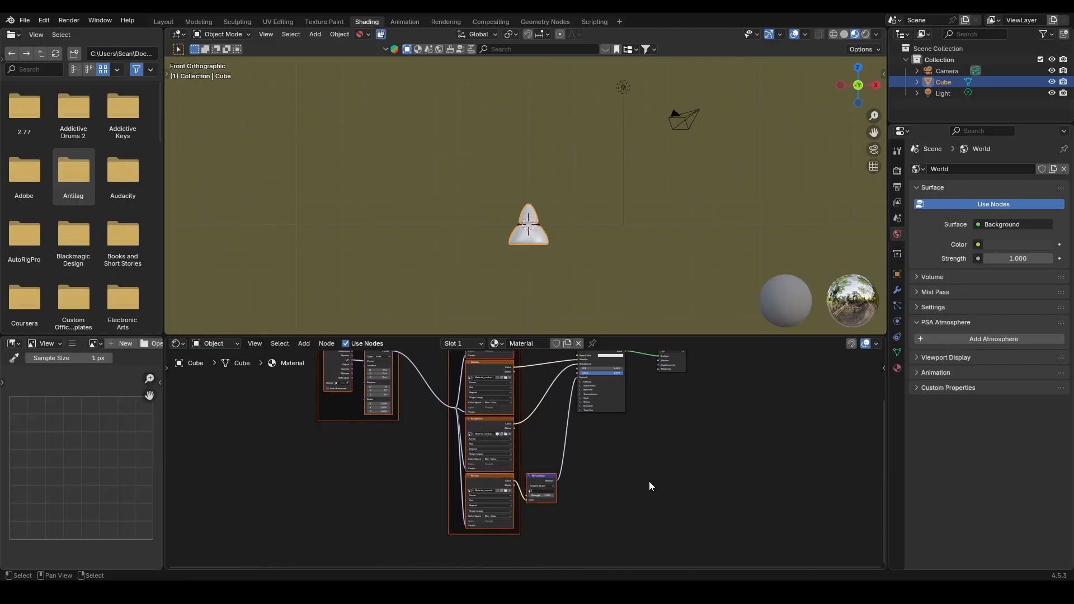
Examine the images in the Roughness and Normal texture nodes and inspect the arrowhead's surface up close from several angles.
scroll(532, 450, up, 2)
click(468, 399)
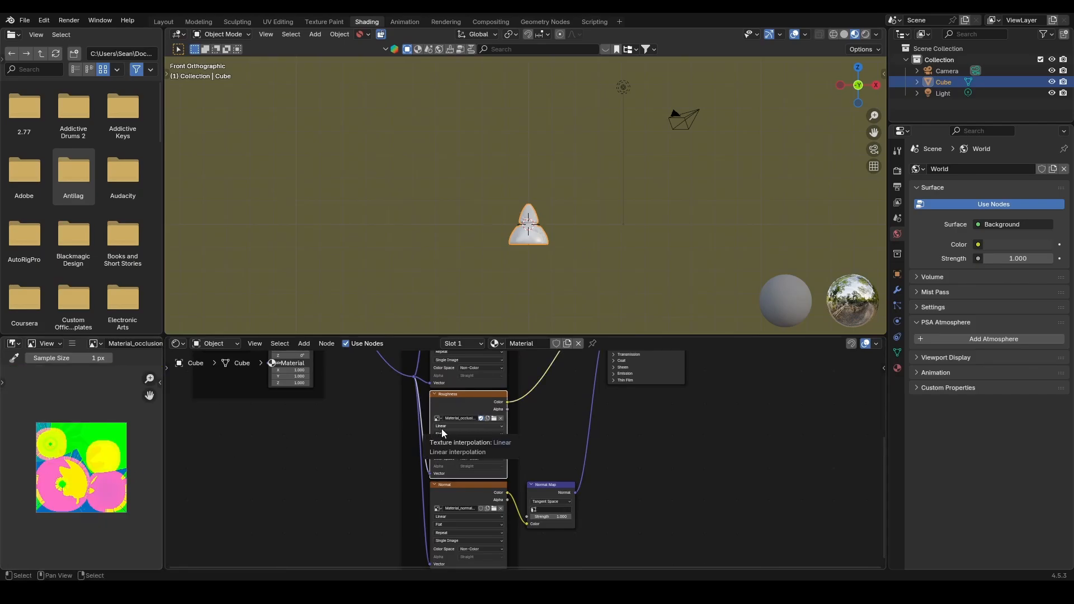
scroll(537, 448, down, 3)
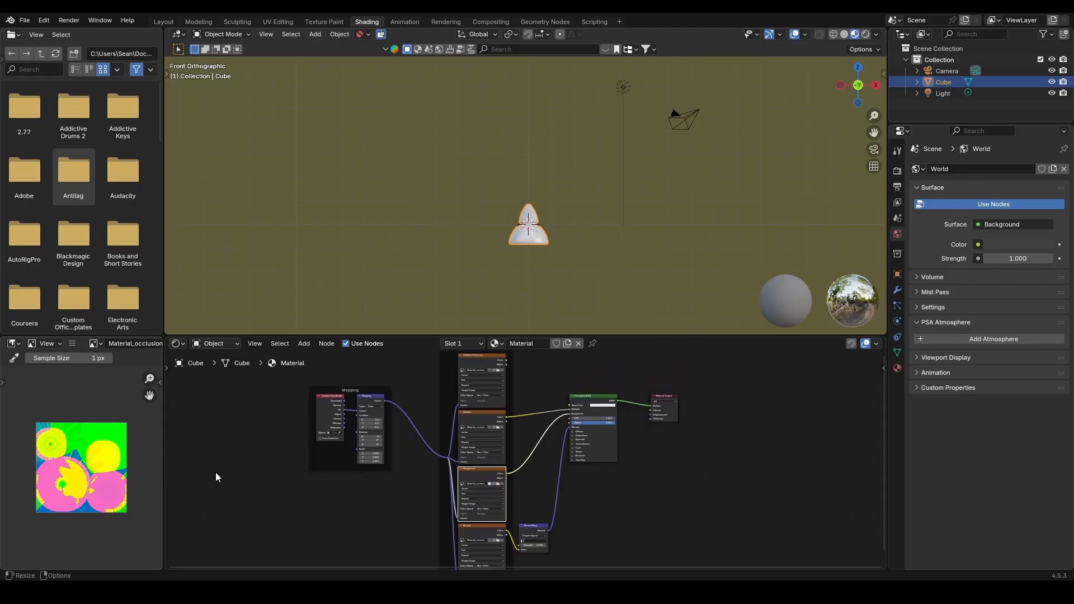
scroll(78, 480, up, 2)
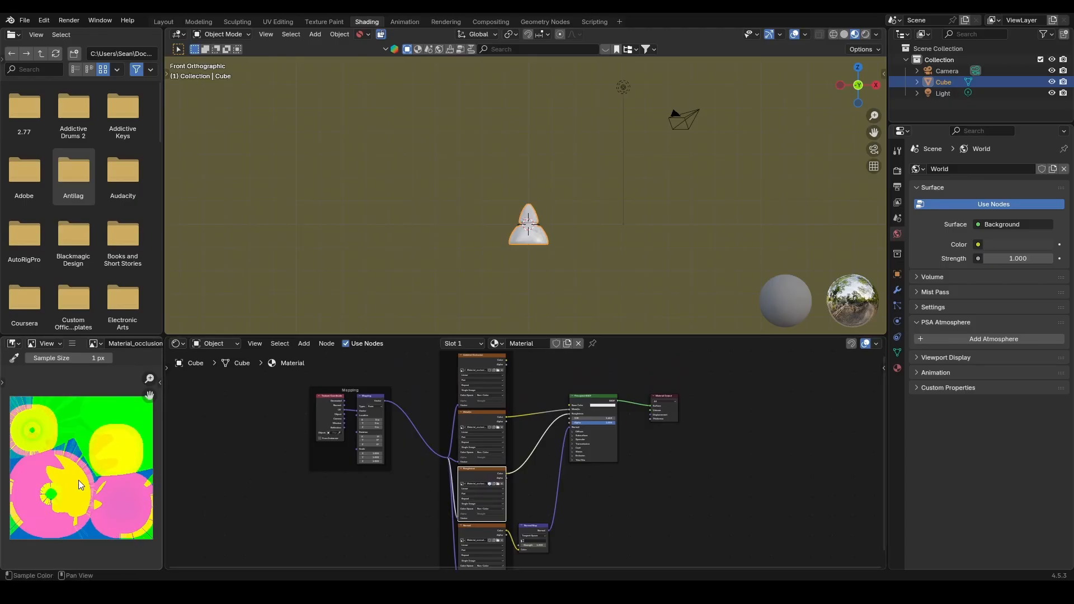
scroll(79, 480, down, 3)
scroll(116, 514, up, 1)
scroll(489, 527, down, 1)
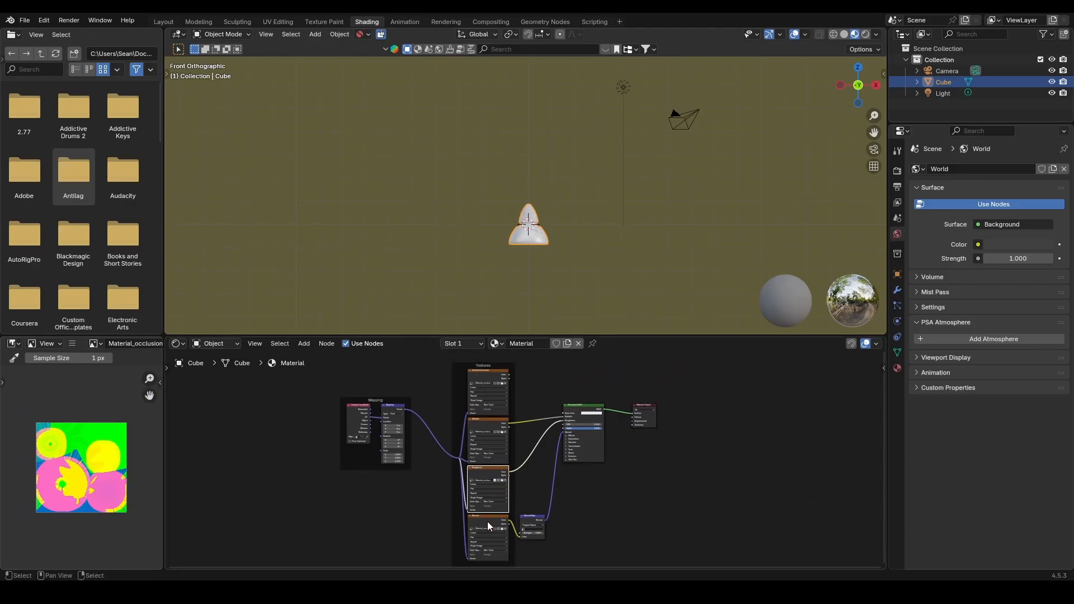
click(488, 521)
scroll(43, 501, down, 2)
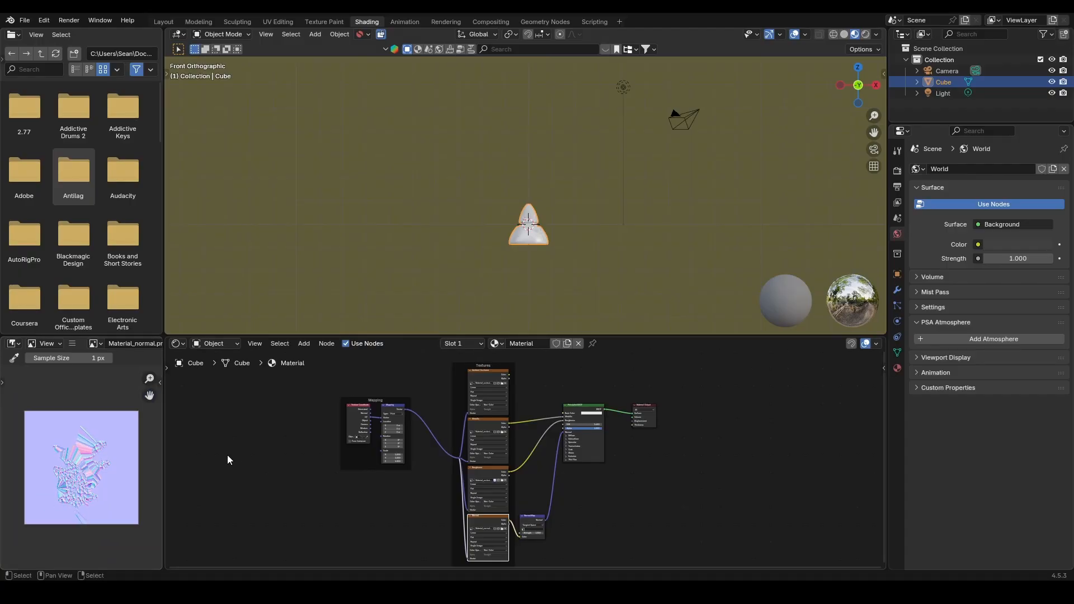
click(484, 471)
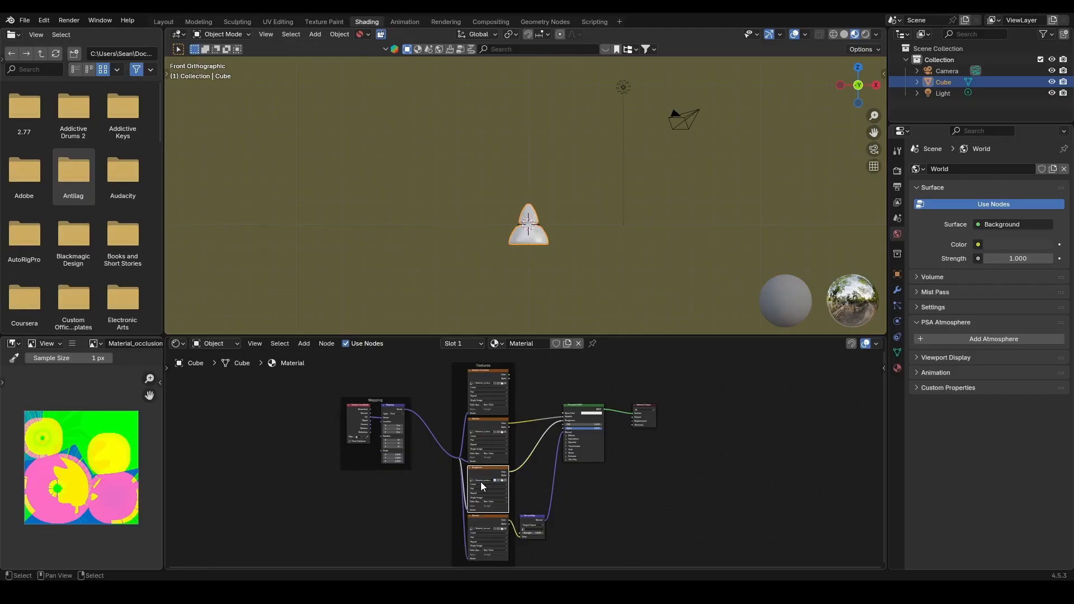
scroll(481, 482, up, 5)
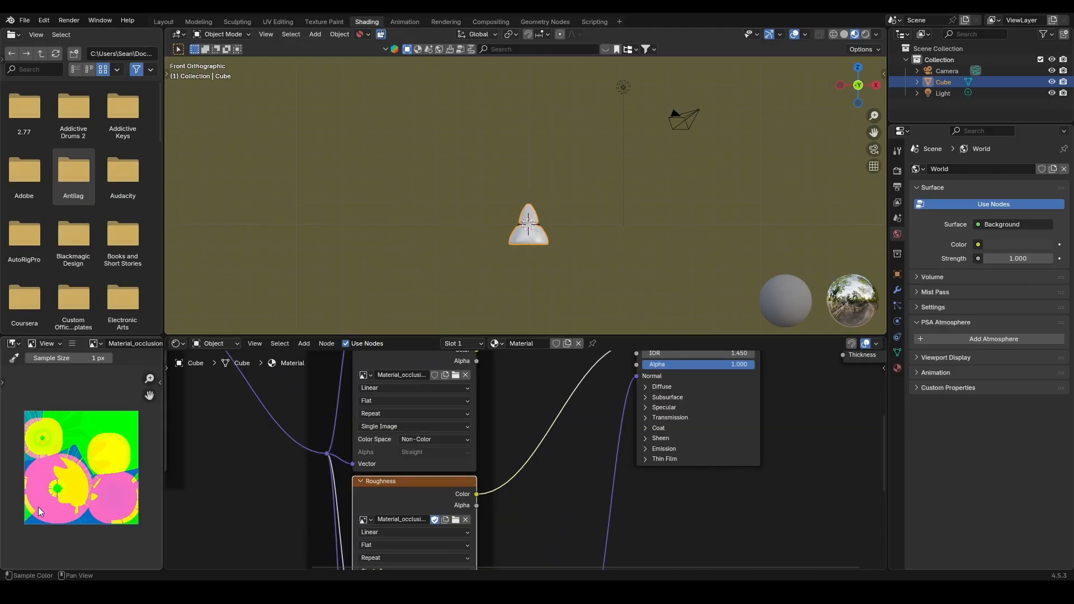
scroll(526, 263, up, 5)
middle_drag(527, 263, 613, 303)
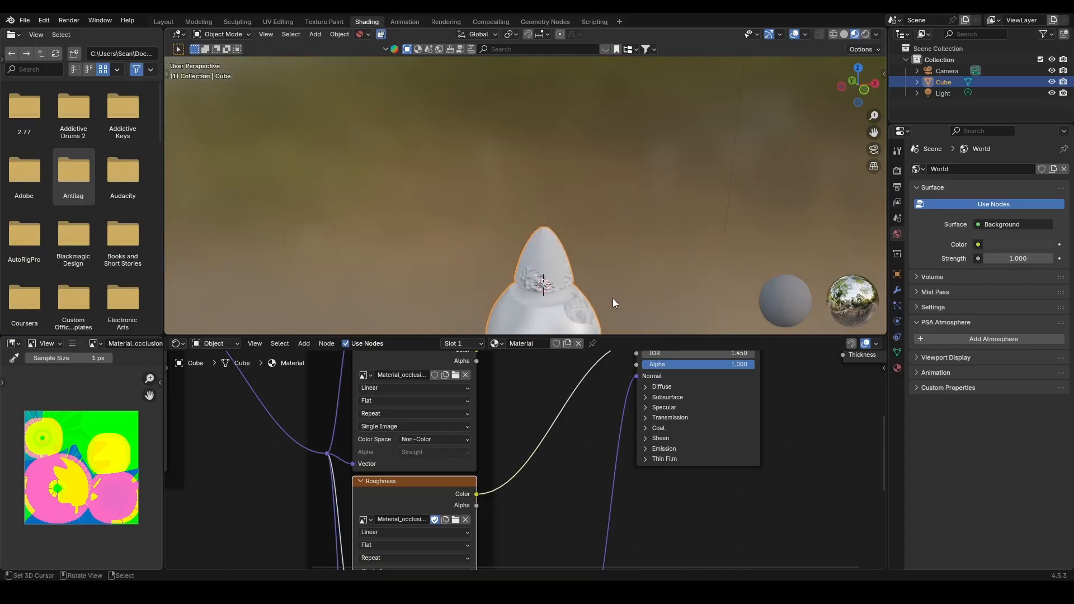
scroll(605, 234, up, 5)
middle_drag(600, 245, 486, 246)
Examine the Metallic and Ambient Occlusion texture nodes and their links to the Principled BSDF.
scroll(462, 462, down, 4)
click(468, 454)
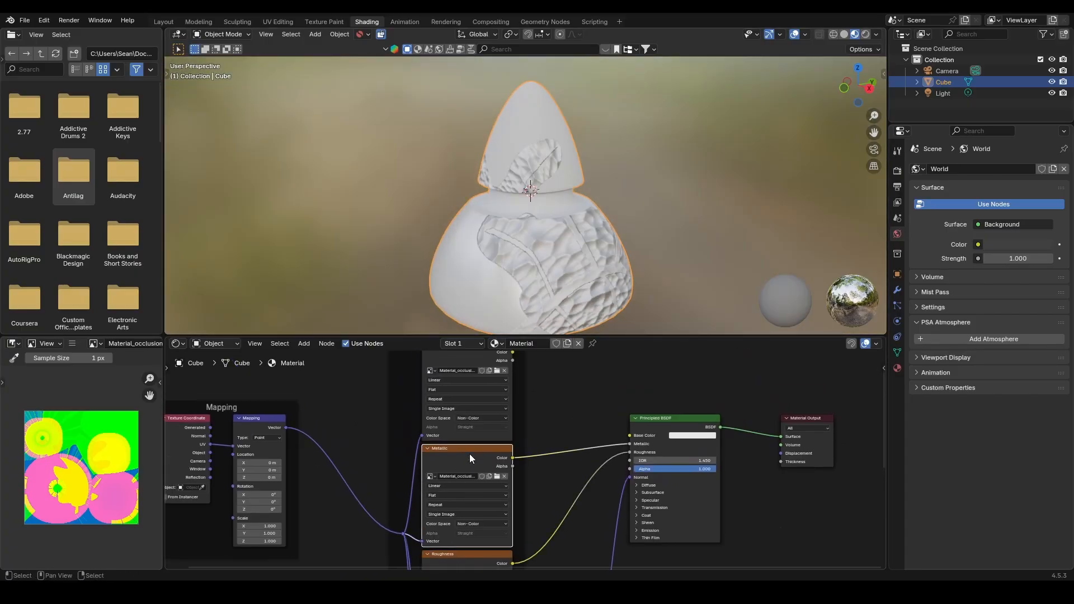
scroll(469, 454, up, 1)
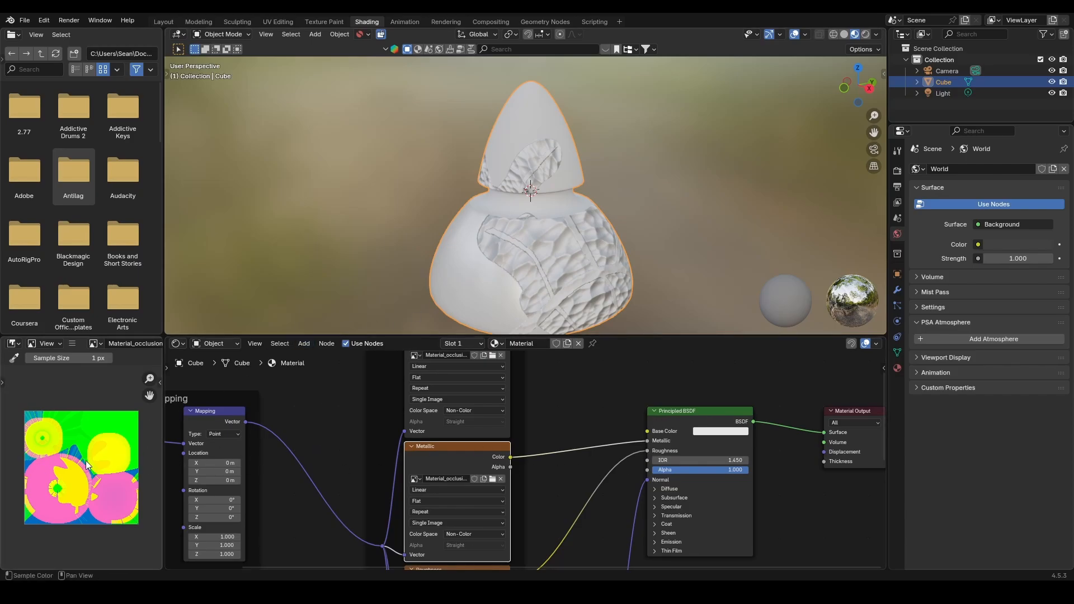
scroll(86, 462, down, 3)
middle_drag(446, 458, 442, 540)
click(431, 407)
scroll(431, 407, down, 3)
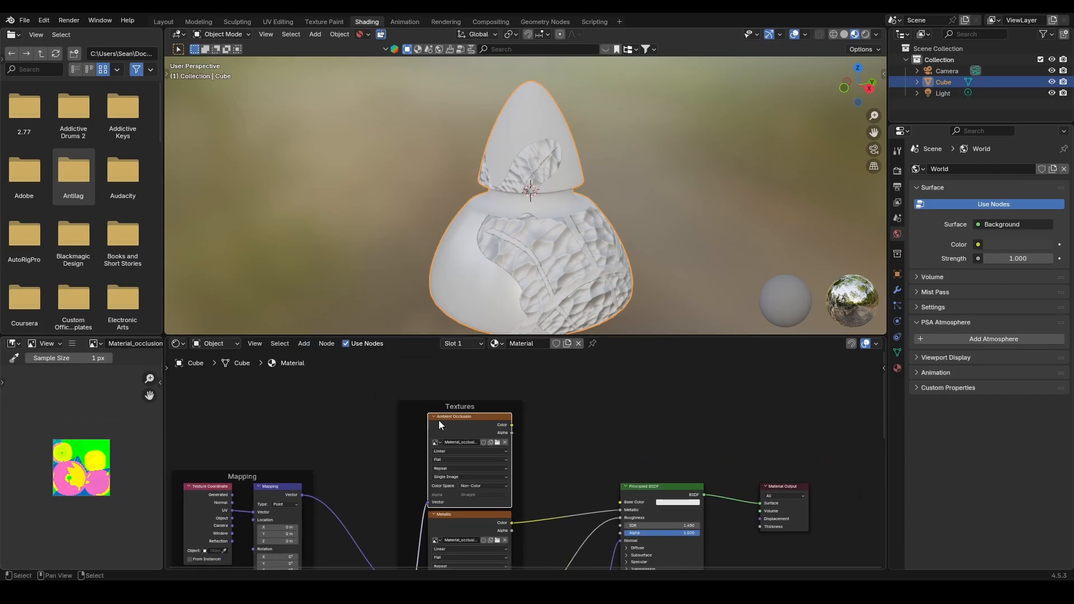
middle_drag(468, 443, 452, 400)
scroll(456, 425, up, 1)
middle_drag(465, 428, 455, 491)
middle_drag(523, 486, 506, 437)
middle_drag(616, 489, 599, 438)
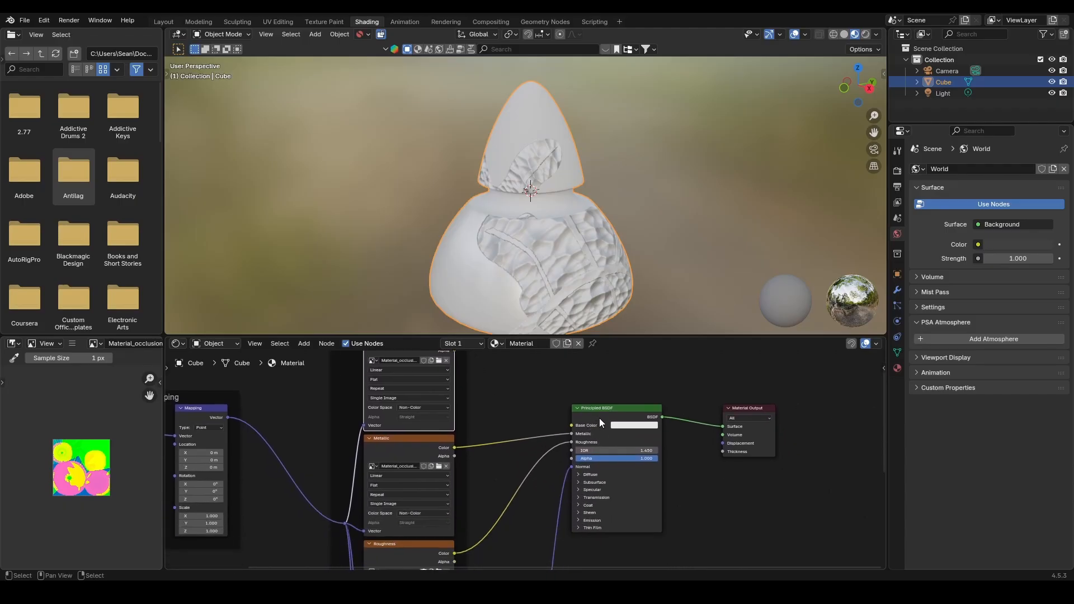
scroll(570, 438, down, 3)
middle_drag(528, 435, 543, 485)
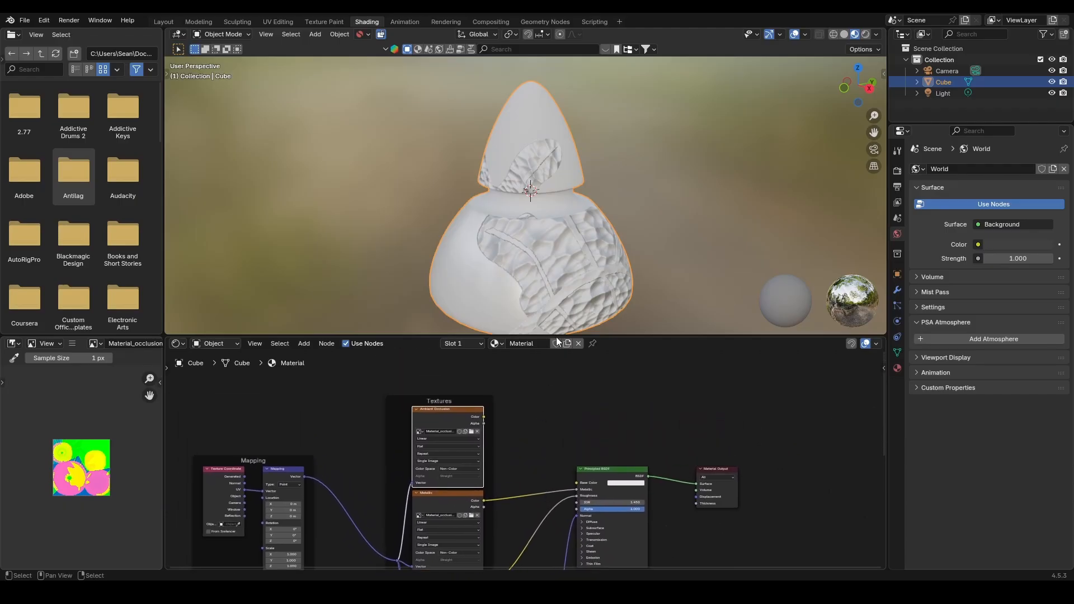
Delete the Mapping, Textures and Normal Map nodes from the arrowhead's material, keeping the Principled BSDF and Material Output.
key(KP_1)
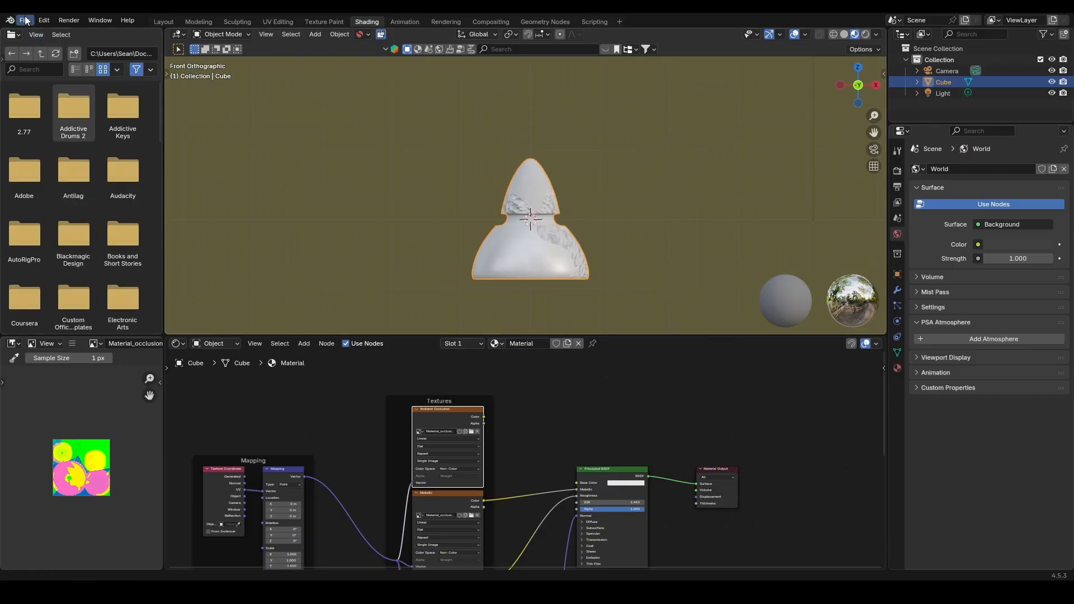
click(25, 19)
mouse_move(52, 194)
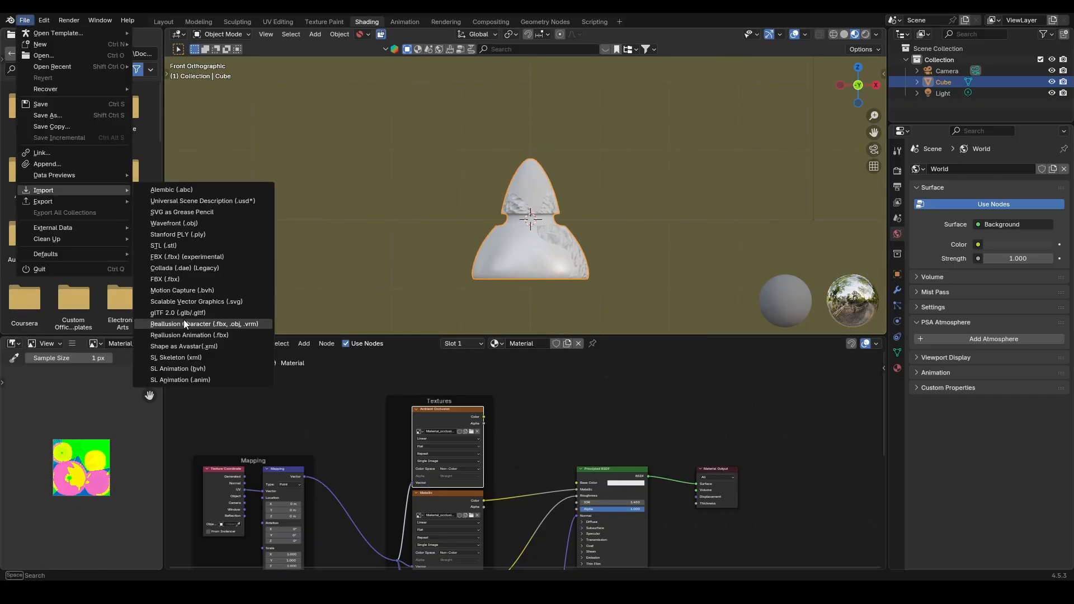
scroll(741, 432, down, 2)
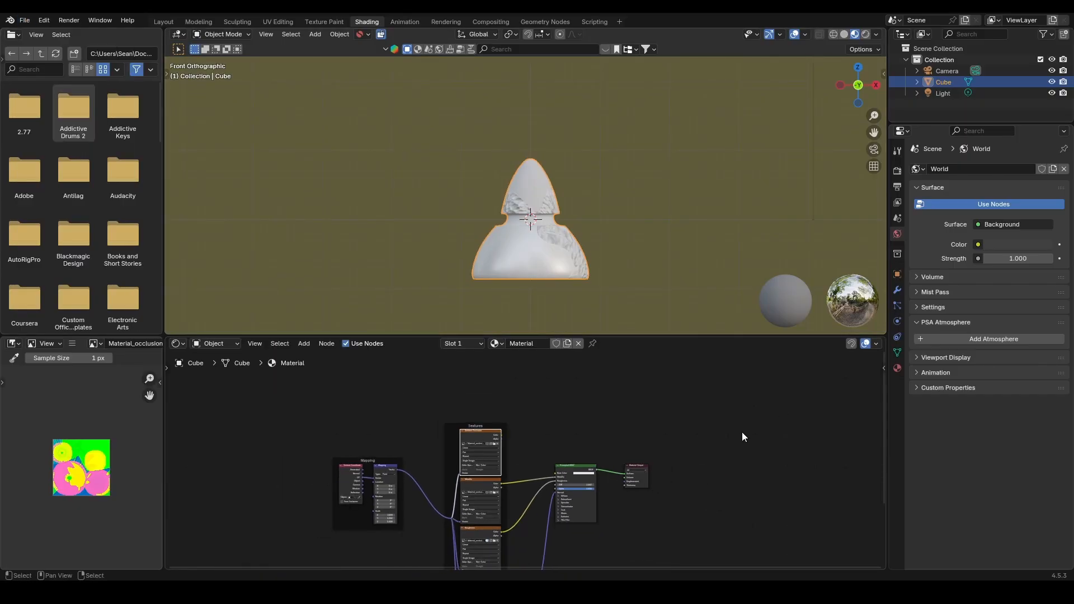
scroll(647, 482, down, 2)
mouse_move(648, 482)
middle_down()
mouse_move(646, 415)
mouse_move(657, 484)
middle_up()
scroll(649, 426, up, 1)
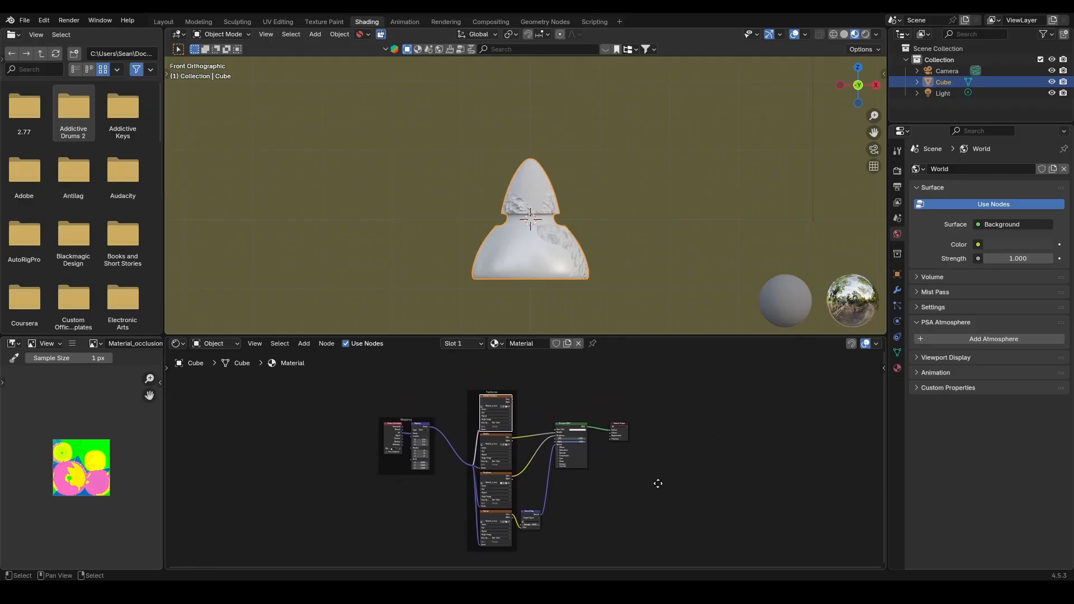
key(b)
drag(333, 377, 553, 570)
key(x)
scroll(557, 392, up, 3)
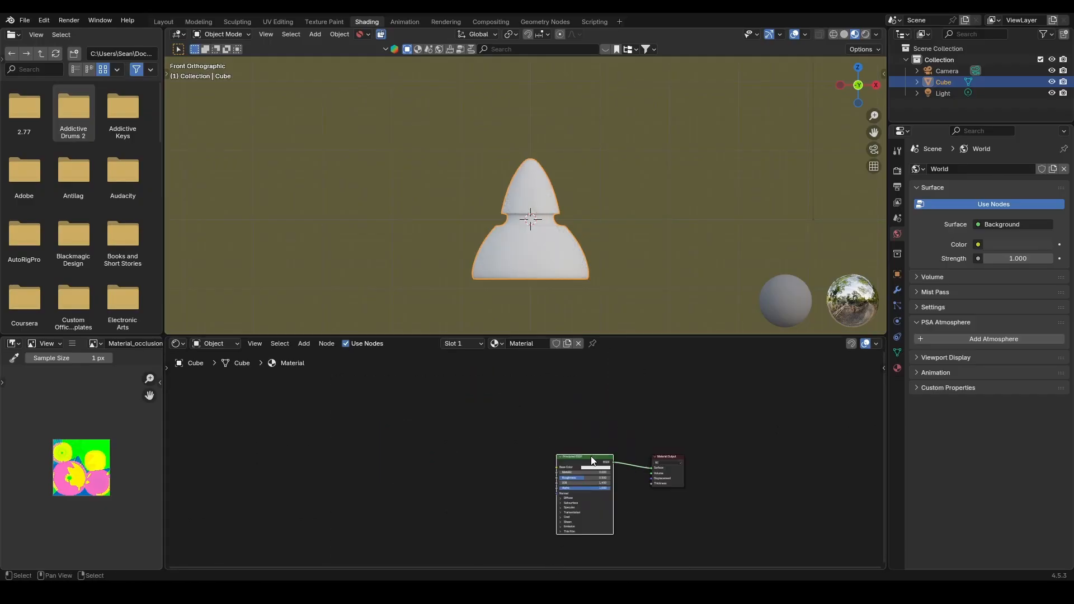
Import Untitled.gltf from the textures folder as glTF 2.0.
click(24, 20)
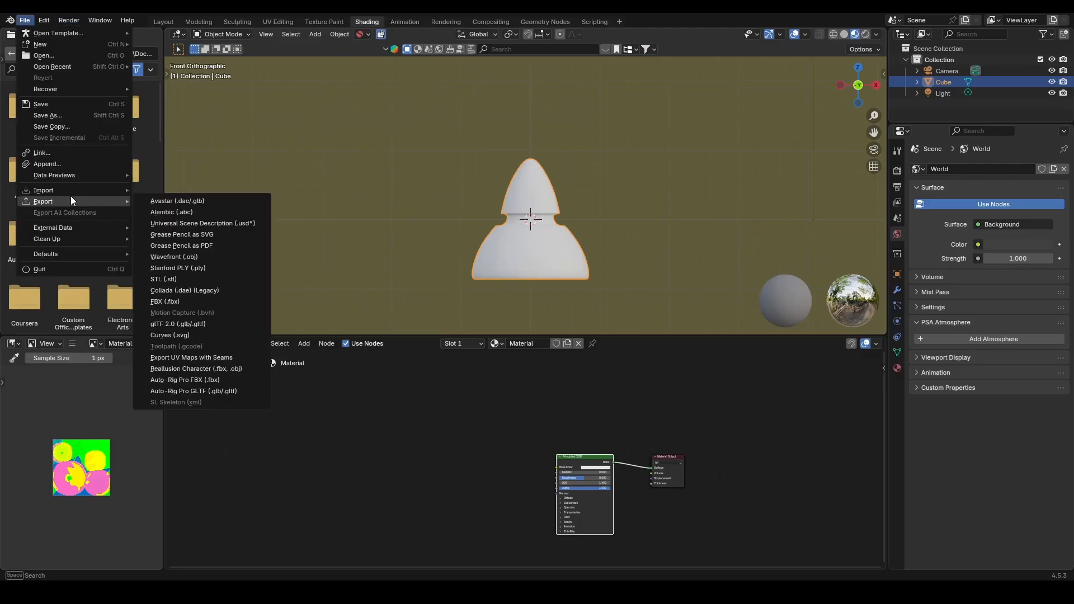
mouse_move(72, 190)
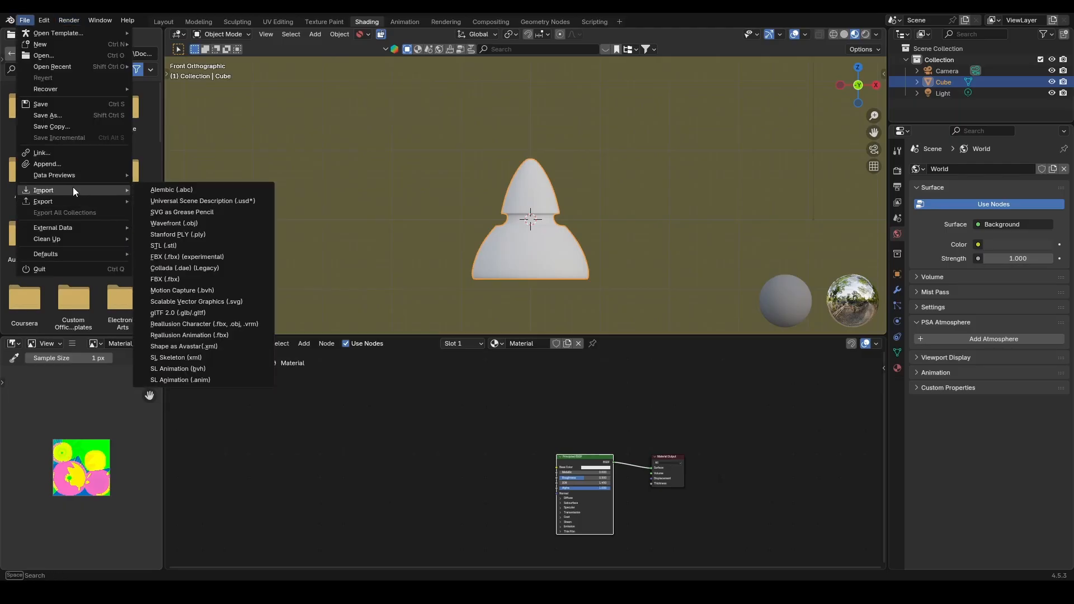
click(221, 313)
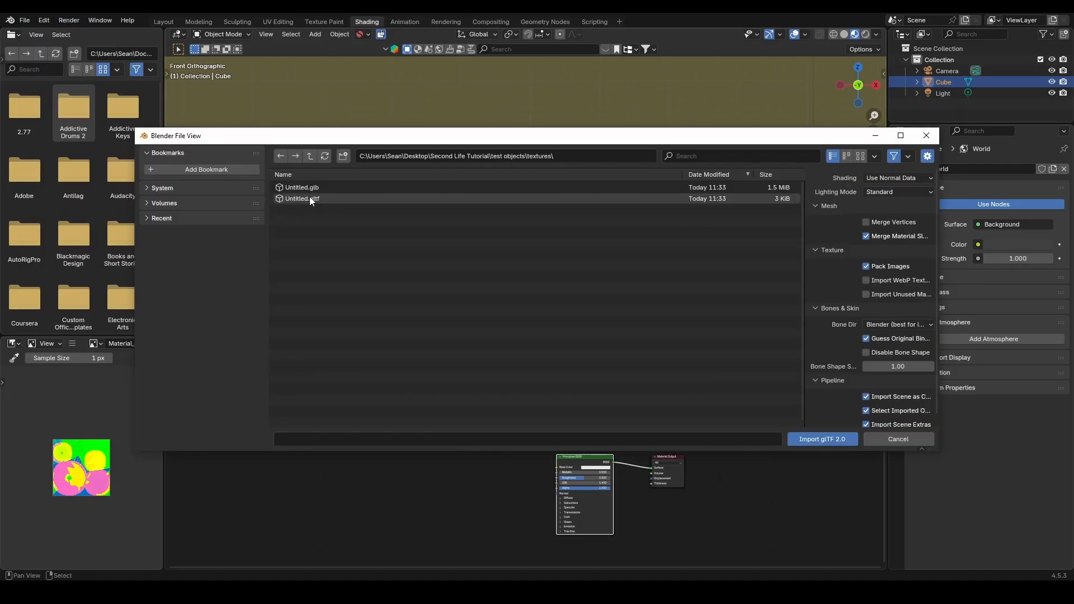
double_click(347, 198)
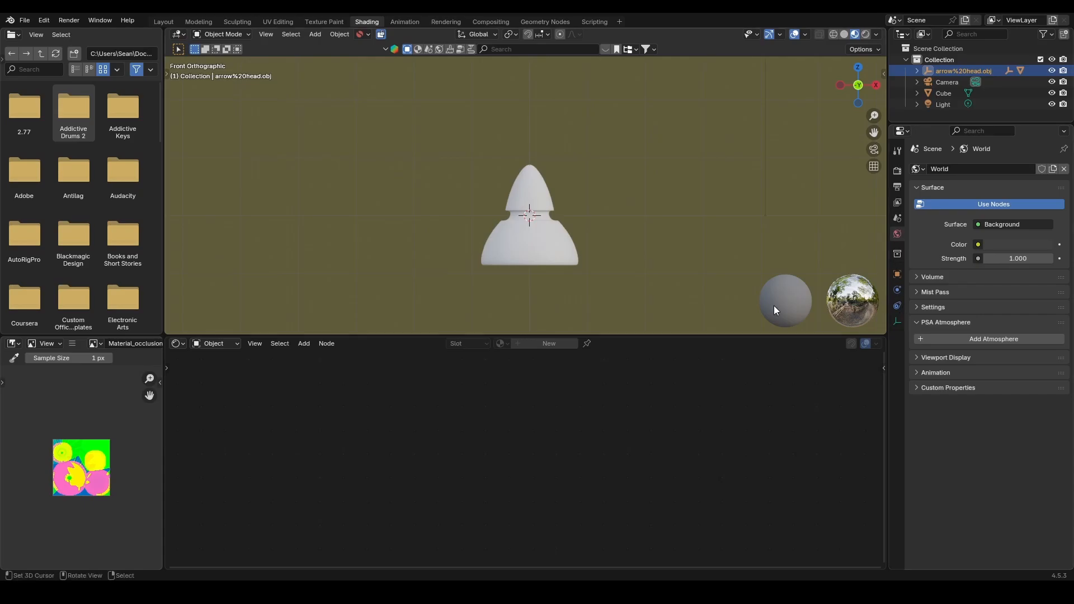
Assign the imported Material.001 to the original arrowhead mesh, Cube, and view the result from the front.
right_click(571, 252)
click(897, 367)
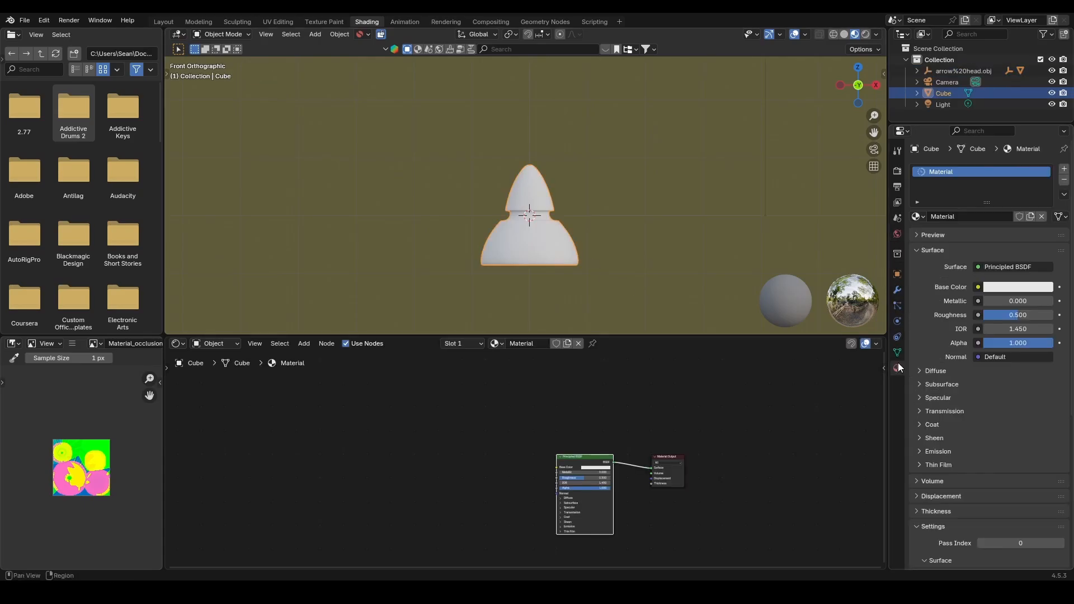
click(919, 216)
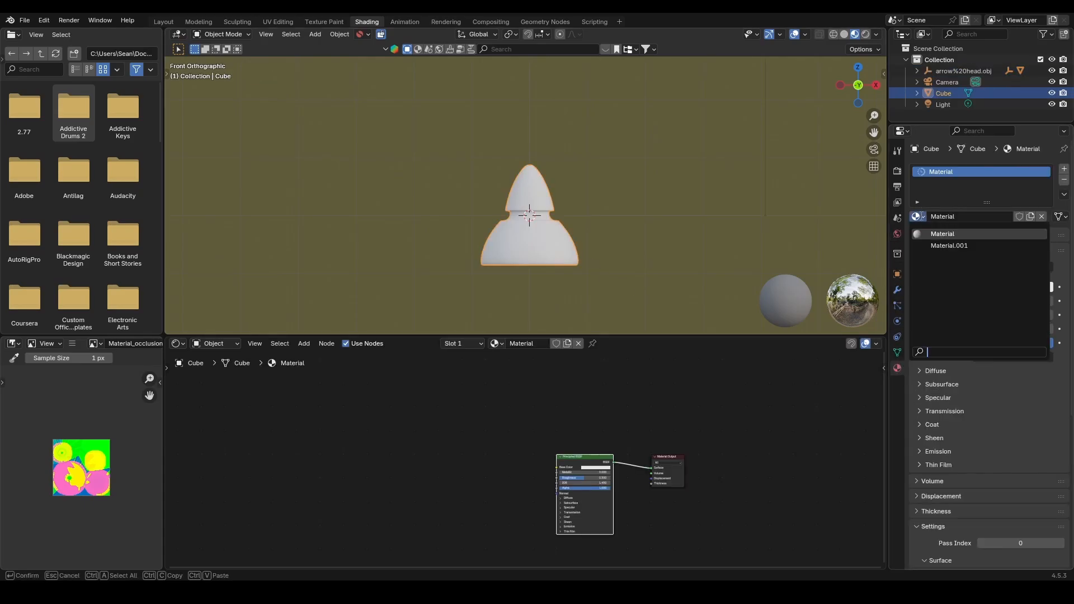
click(954, 248)
middle_drag(611, 230, 628, 268)
key(KP_1)
scroll(627, 267, down, 4)
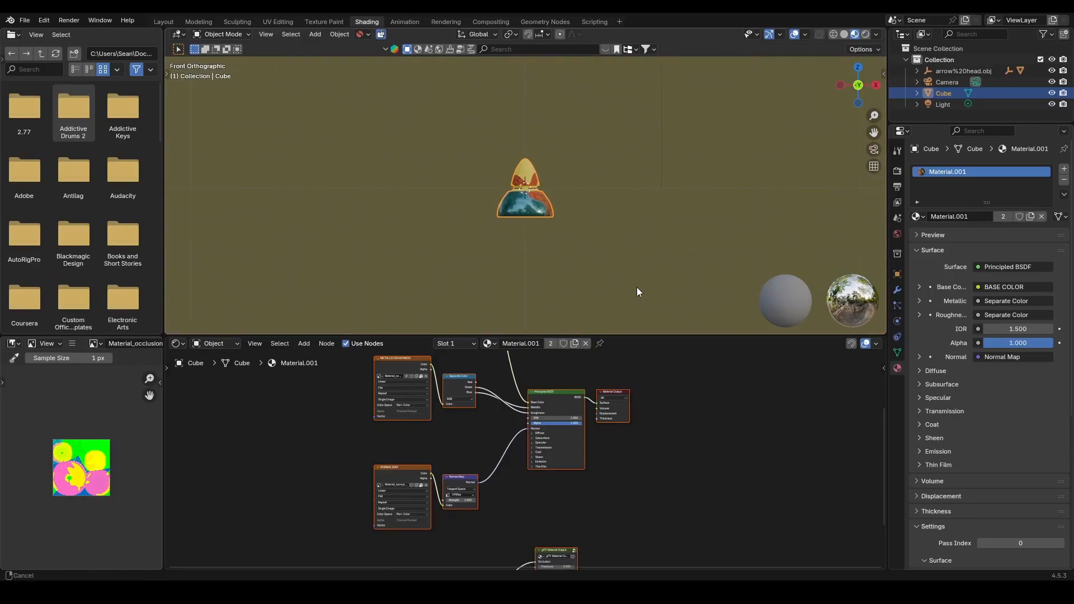
Examine Material.001's Normal Map and Metallic Roughness image nodes and the Separate Color links to the Principled BSDF.
scroll(522, 429, up, 8)
middle_drag(527, 445, 676, 410)
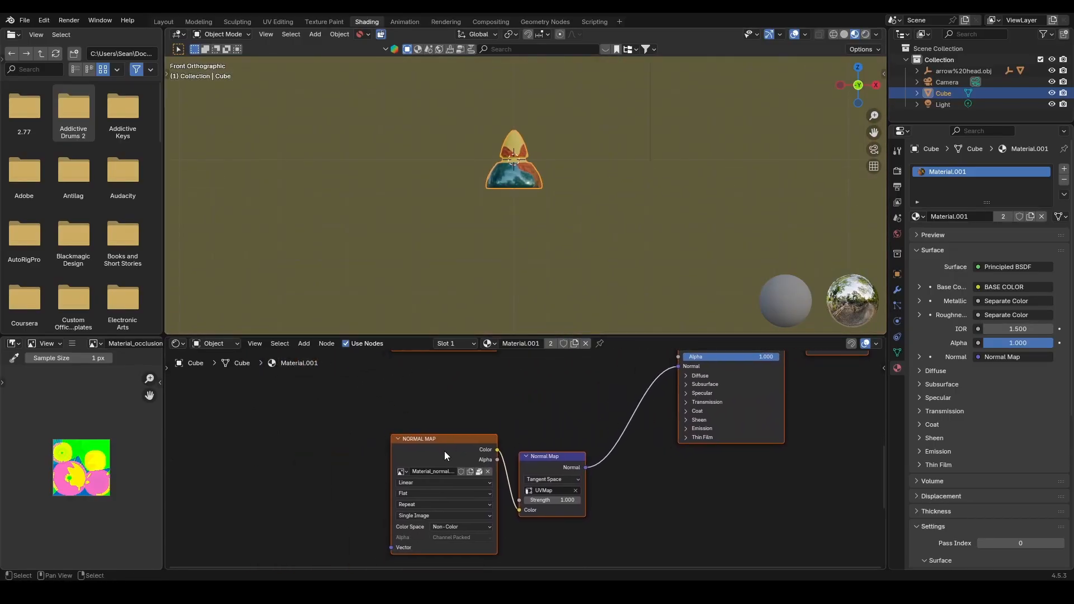
click(419, 452)
scroll(419, 452, down, 5)
middle_drag(475, 402, 468, 508)
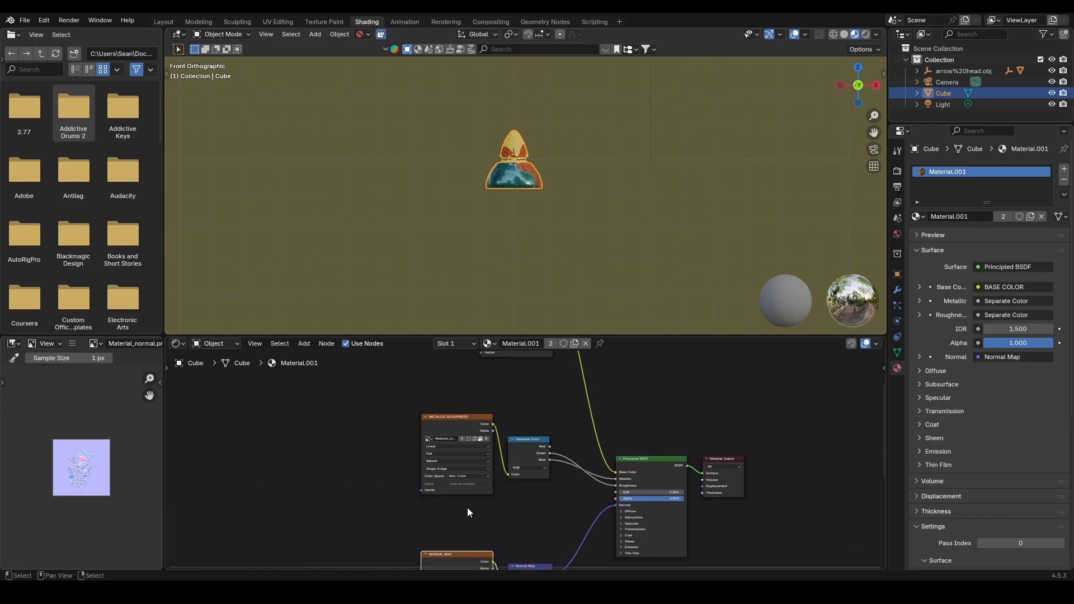
scroll(467, 508, up, 7)
click(403, 392)
scroll(448, 428, up, 3)
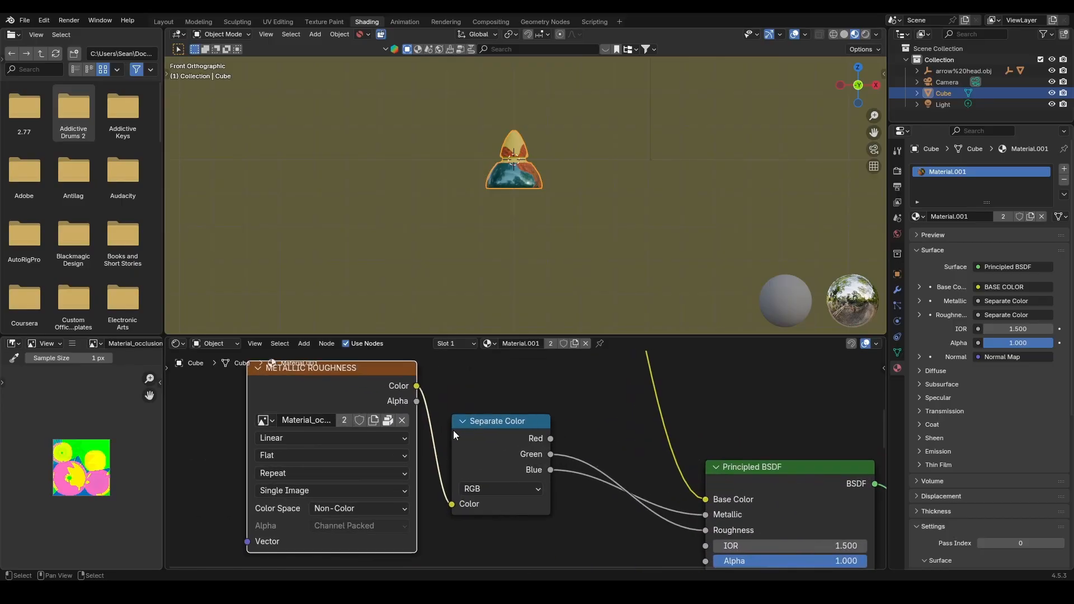
scroll(532, 472, down, 1)
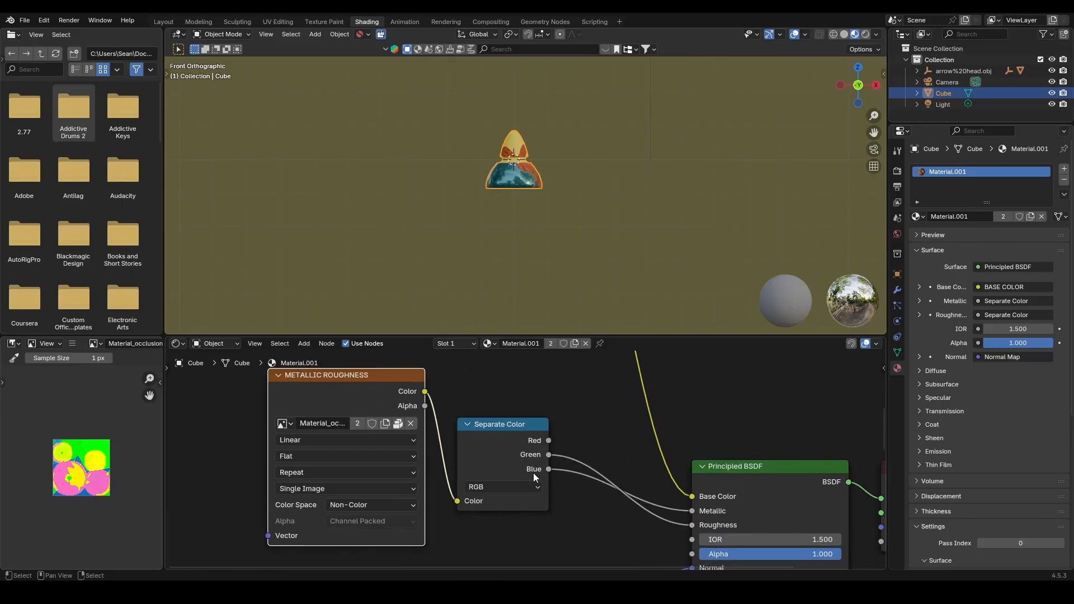
middle_drag(533, 472, 529, 429)
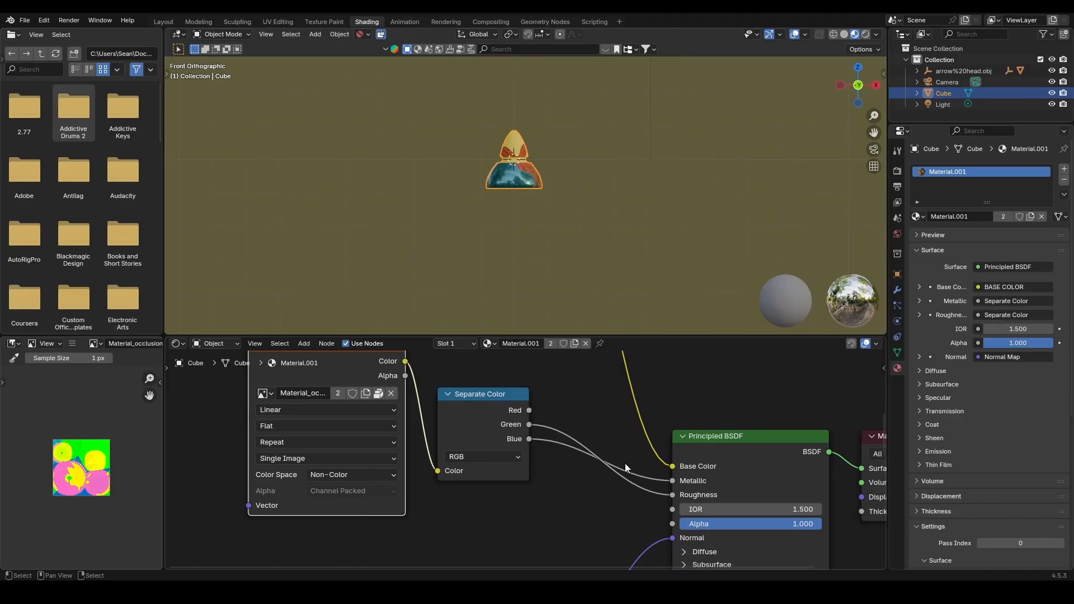
scroll(458, 462, down, 4)
middle_drag(459, 447, 470, 496)
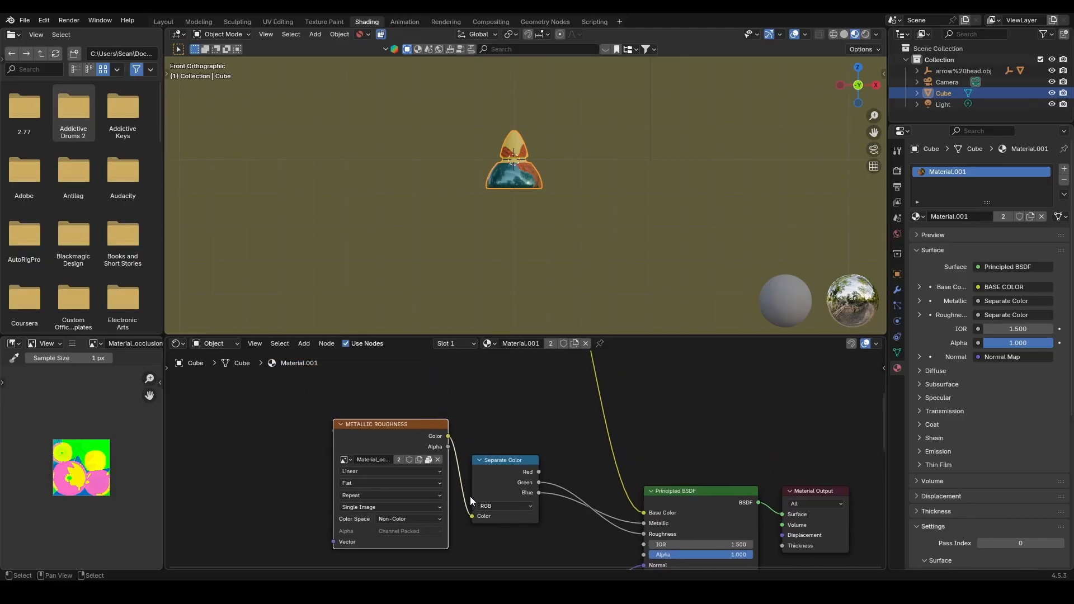
Examine the Base Color node of Material.001 and inspect its image up close in the image editor.
scroll(476, 452, down, 4)
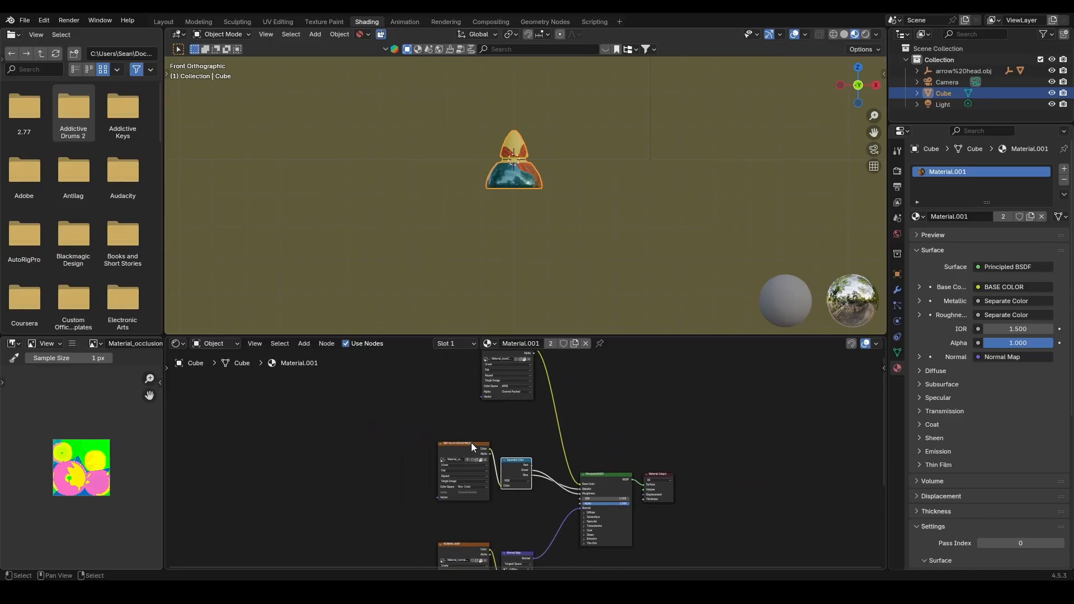
middle_drag(471, 442, 472, 480)
scroll(478, 478, up, 4)
click(479, 417)
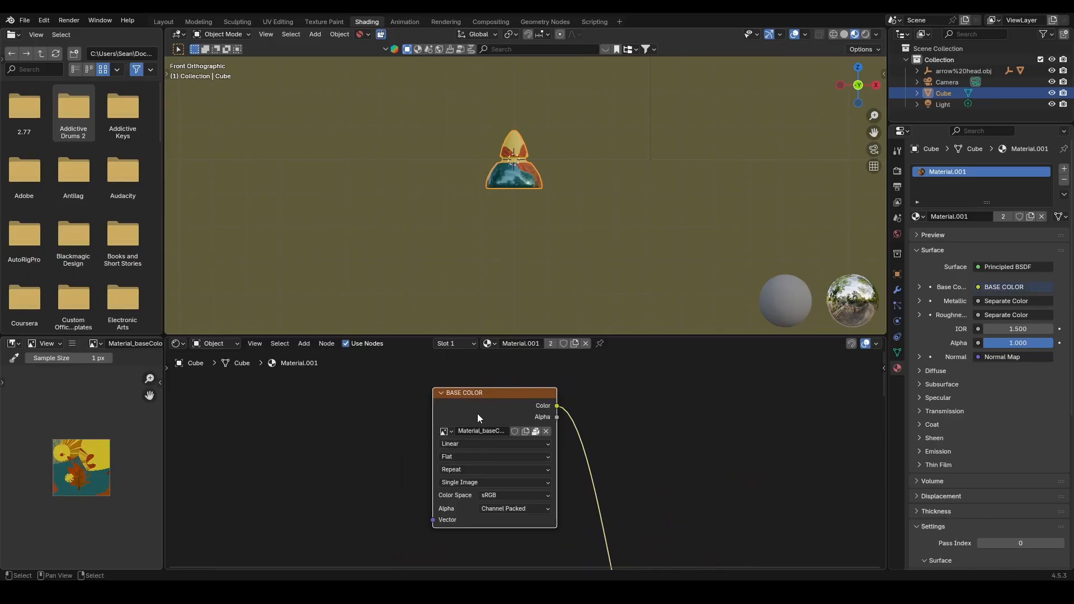
scroll(478, 414, down, 2)
middle_drag(573, 459, 570, 351)
scroll(82, 486, up, 6)
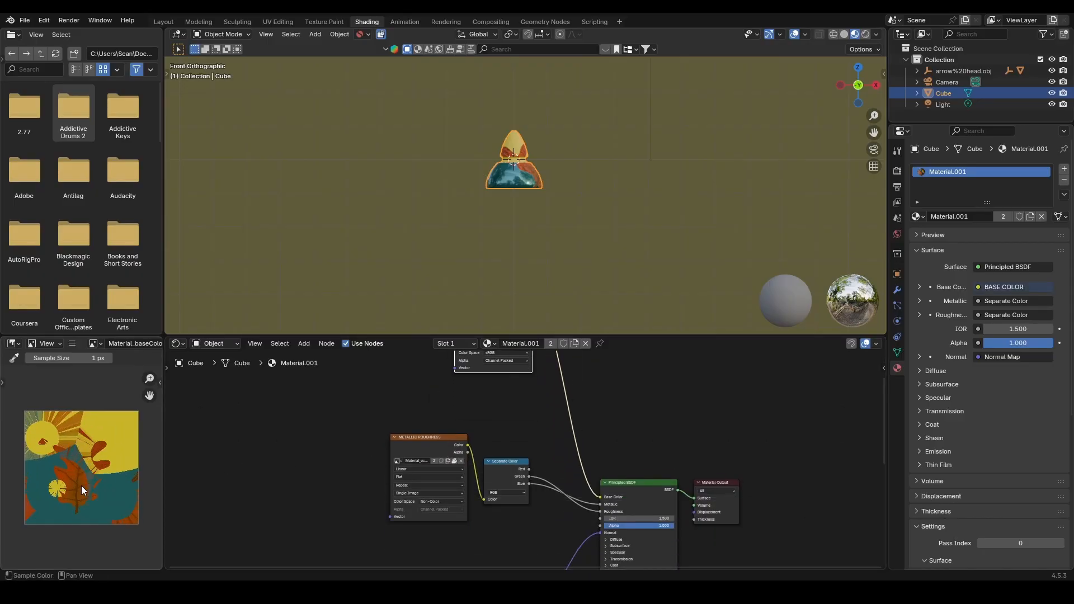
middle_drag(111, 465, 109, 520)
scroll(547, 425, down, 6)
middle_drag(548, 408, 555, 463)
scroll(555, 463, up, 3)
scroll(545, 405, up, 5)
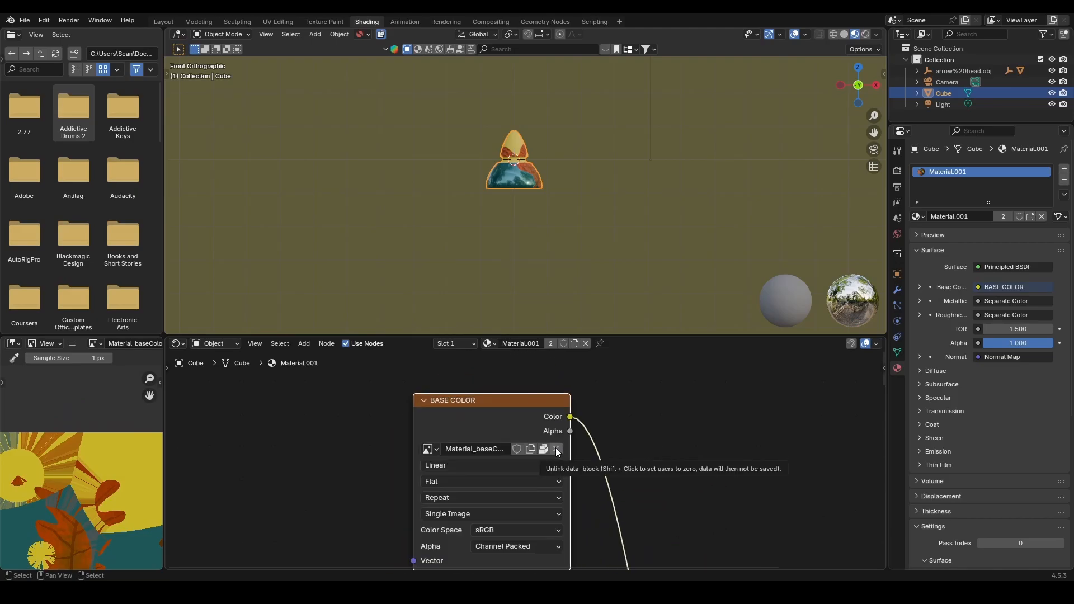
Replace the Base Color node's image in Material.001 with Material_2D_View.png from the textures folder.
click(556, 450)
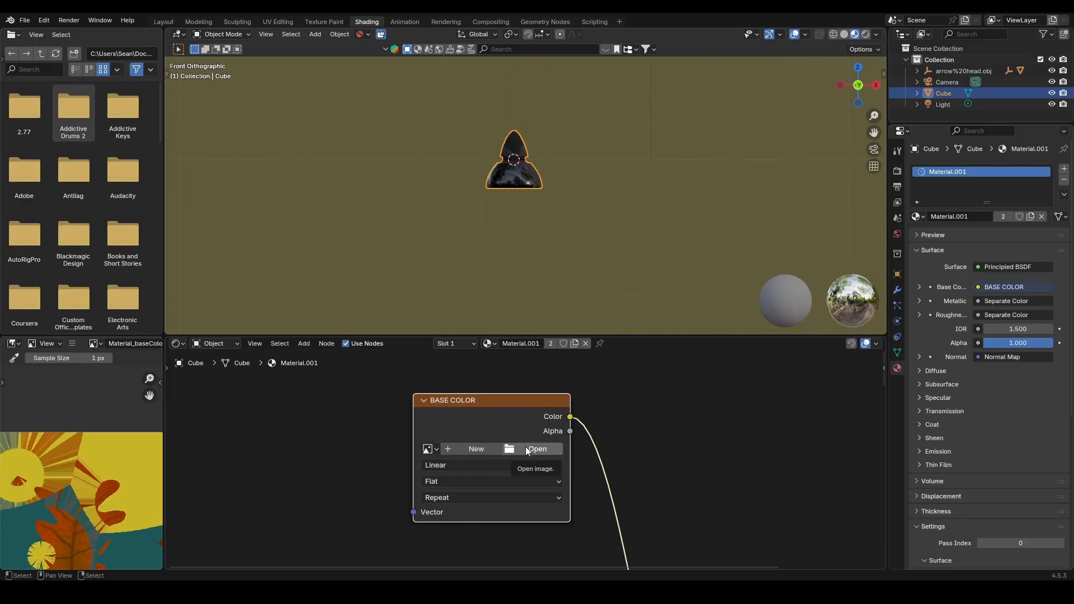
click(527, 449)
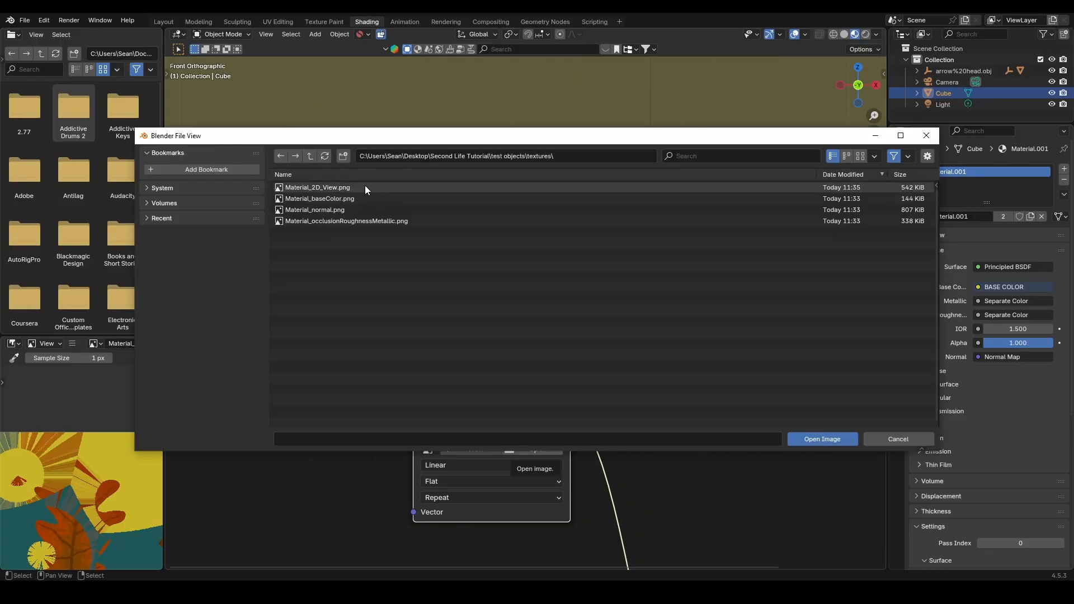
double_click(364, 187)
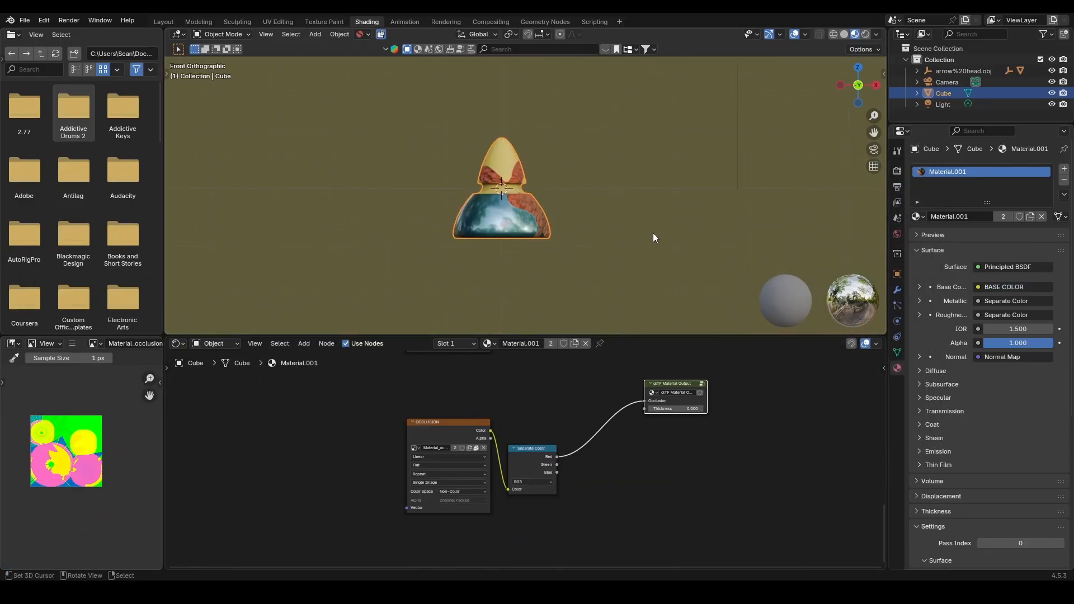
Examine the textured arrowhead from several angles and look over the full node layout of Material.001.
middle_drag(653, 233, 614, 212)
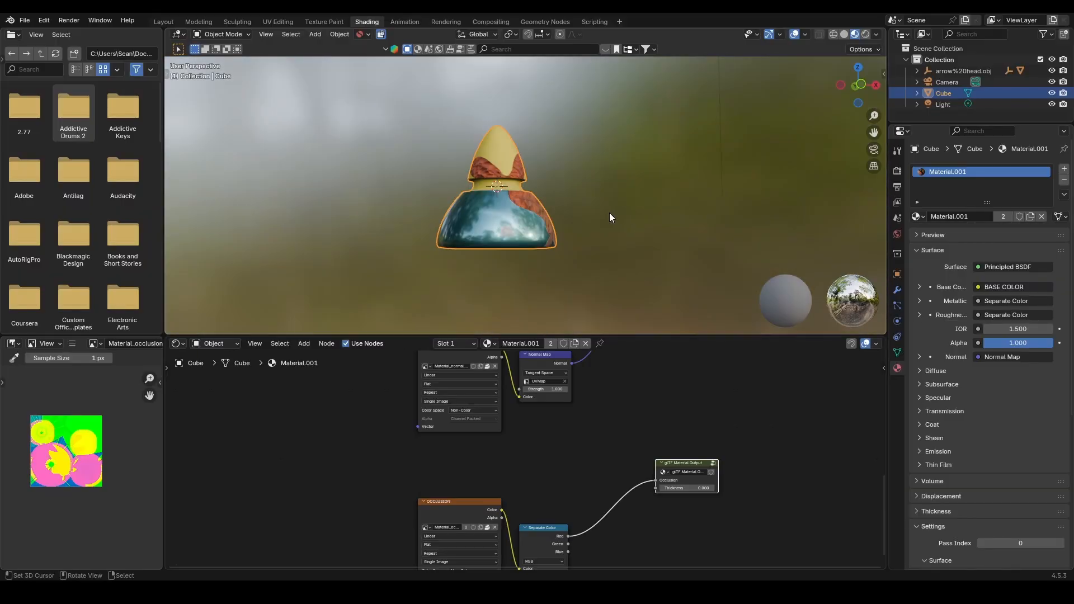
alt+middle_drag(609, 213, 545, 280)
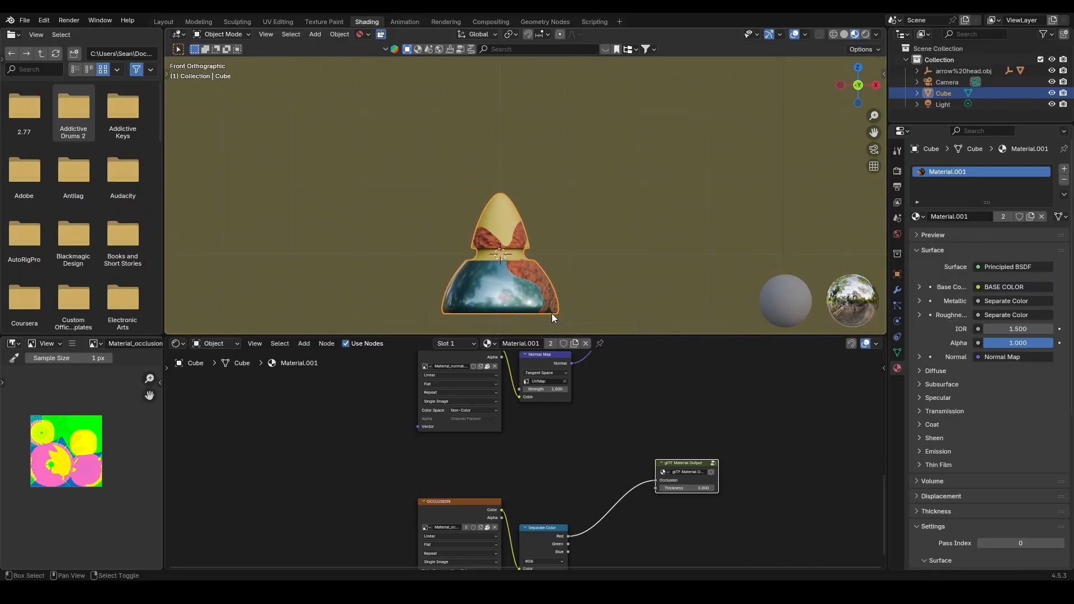
scroll(562, 431, down, 11)
middle_drag(592, 362, 590, 560)
scroll(585, 468, up, 5)
scroll(526, 465, down, 4)
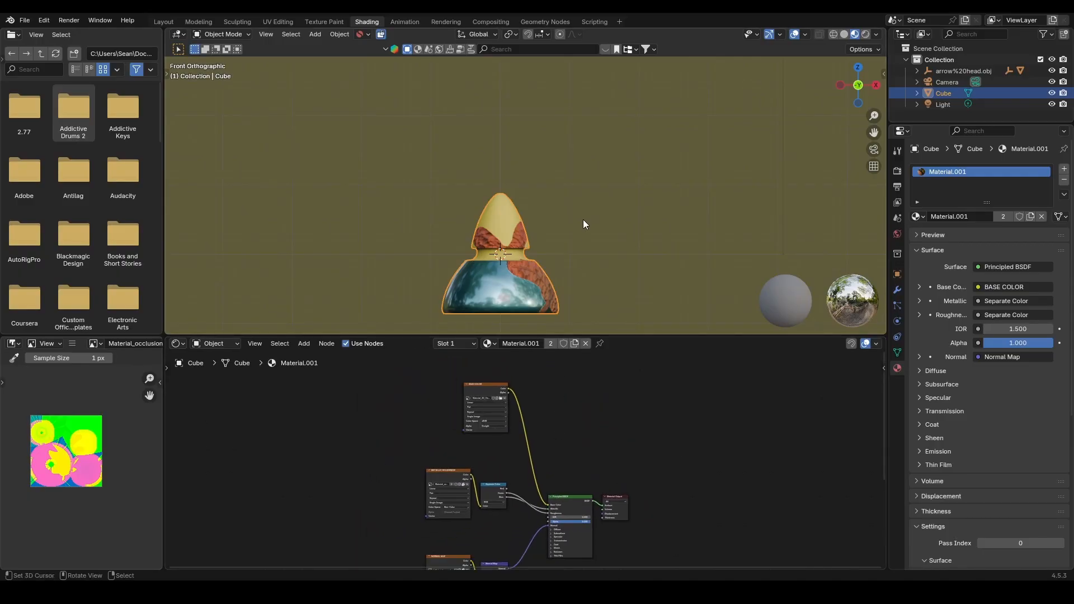
scroll(583, 219, up, 3)
Export the scene as glTF 2.0 binary named "blender arrow gltf.glb" in the textures folder with Animation excluded.
click(25, 20)
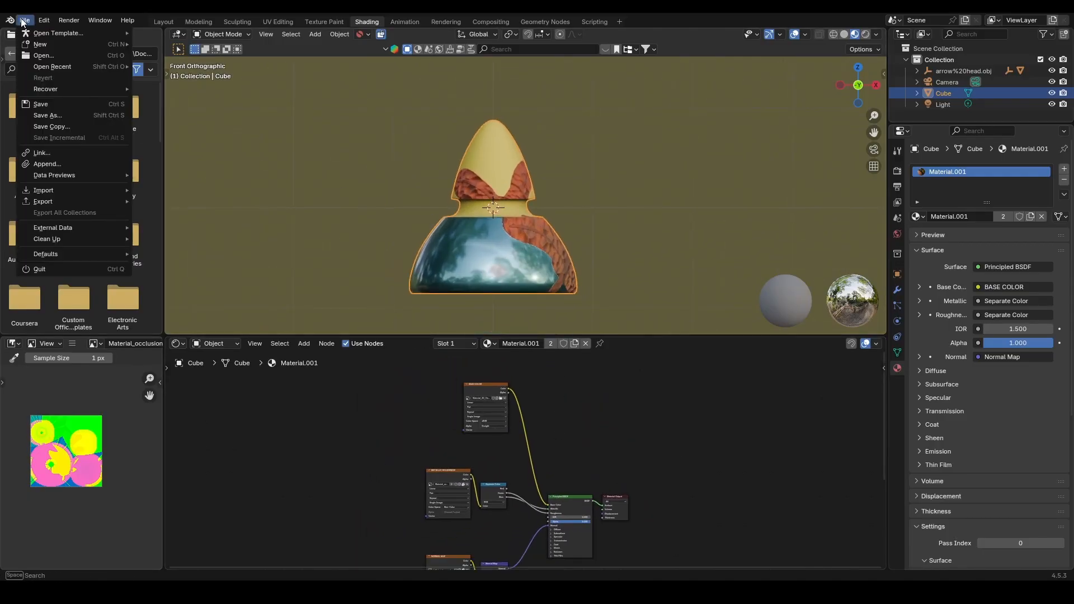
mouse_move(51, 203)
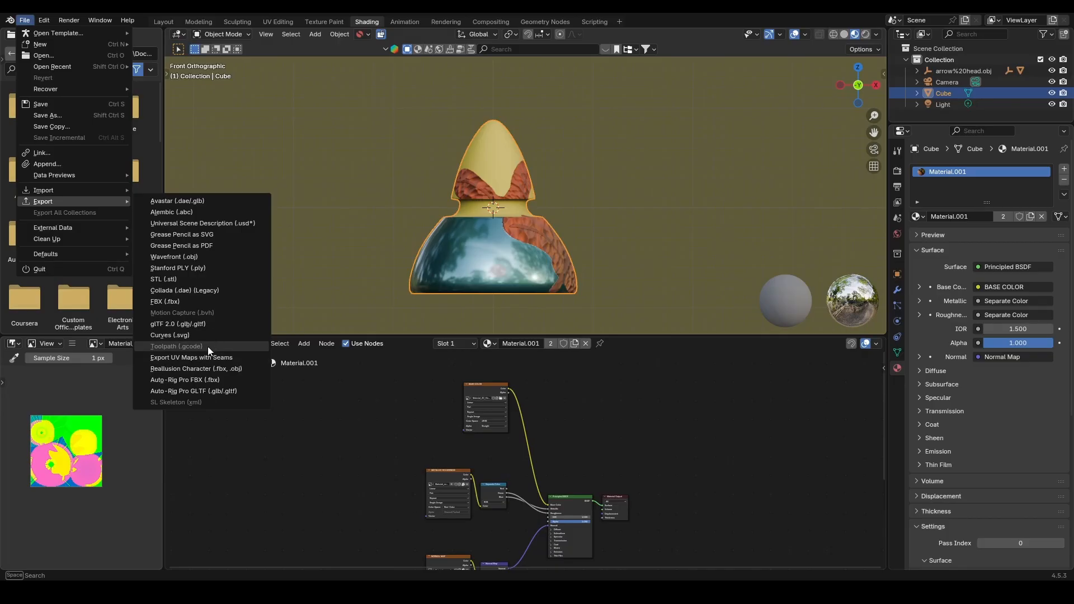
click(185, 324)
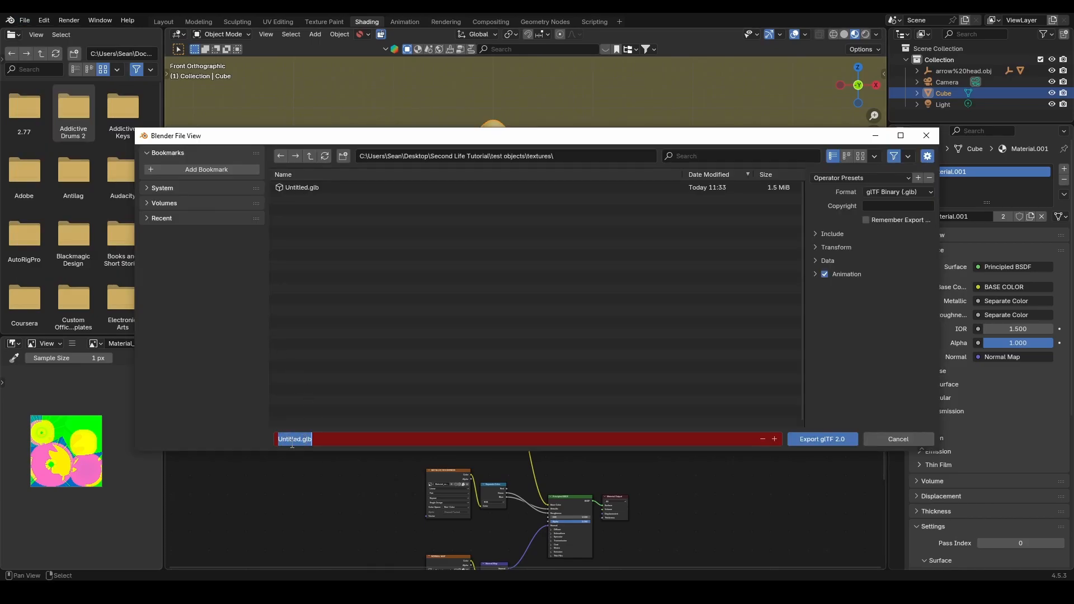
text(blens)
text(er arrow gltf)
key(Return)
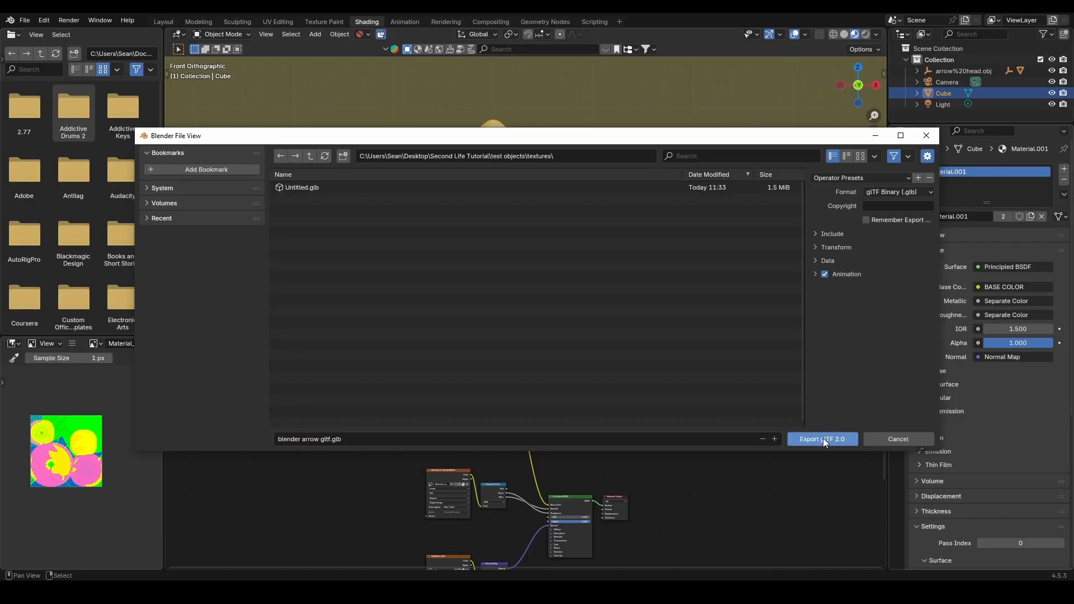
click(824, 274)
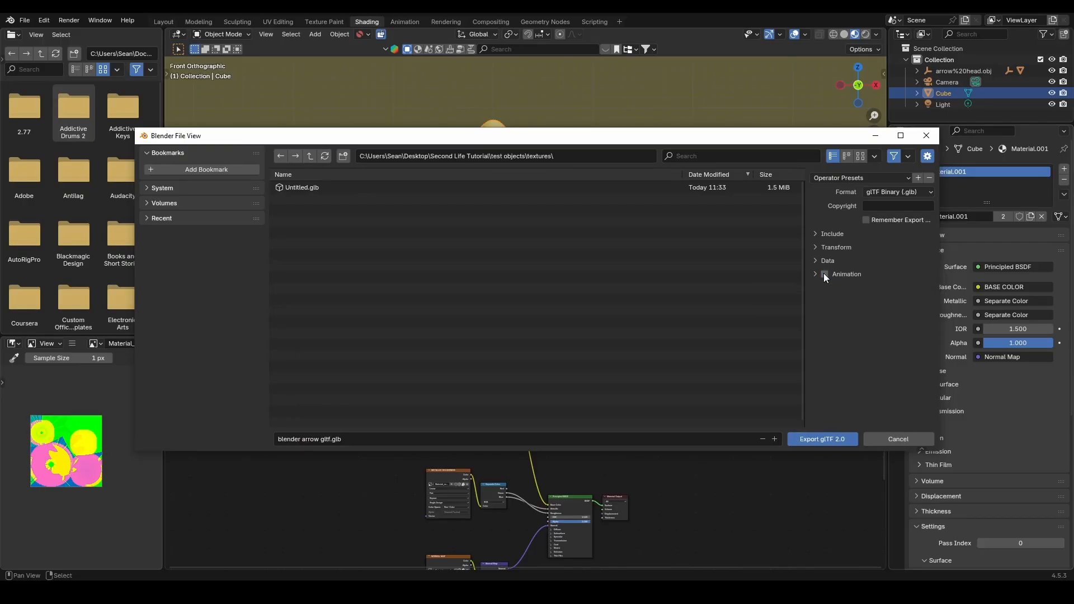
click(833, 438)
Examine how the Occlusion image passes through Separate Color into the glTF Material Output node of Material.001.
scroll(592, 270, down, 3)
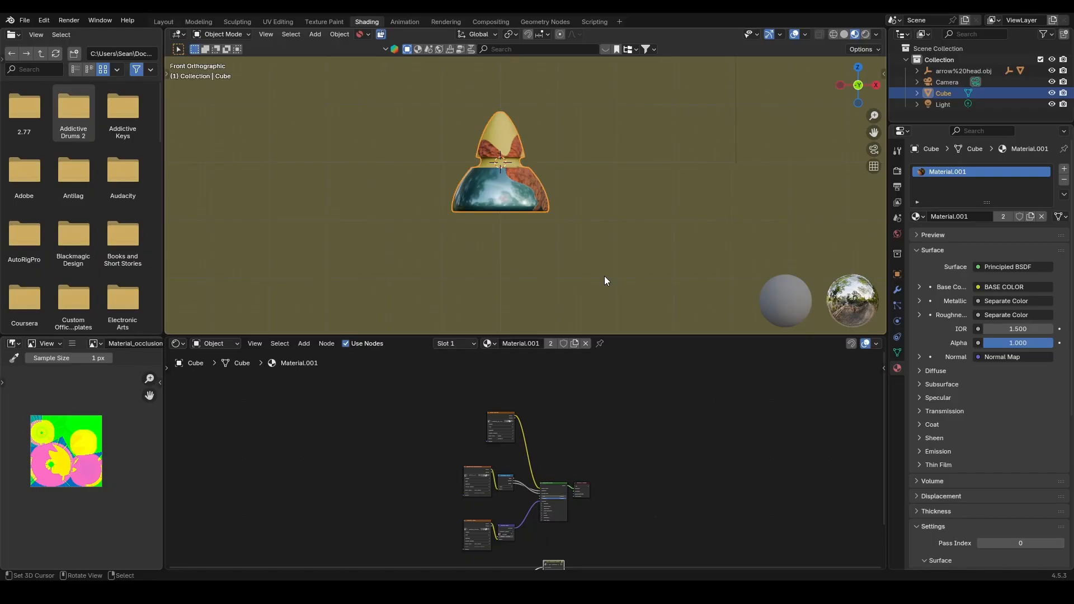
middle_drag(645, 458, 642, 346)
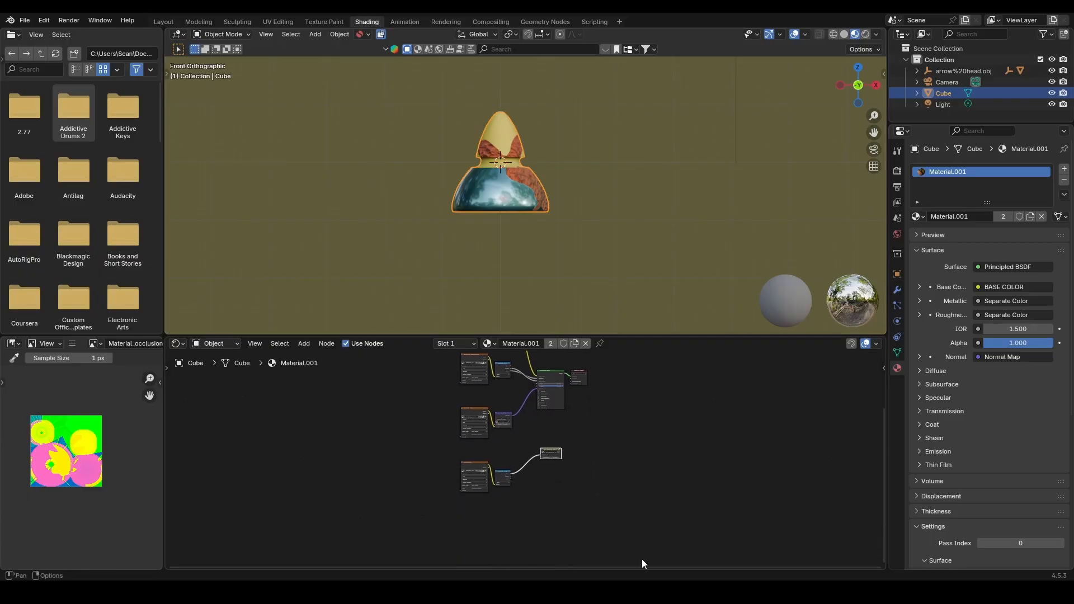
scroll(590, 488, up, 4)
scroll(590, 487, up, 3)
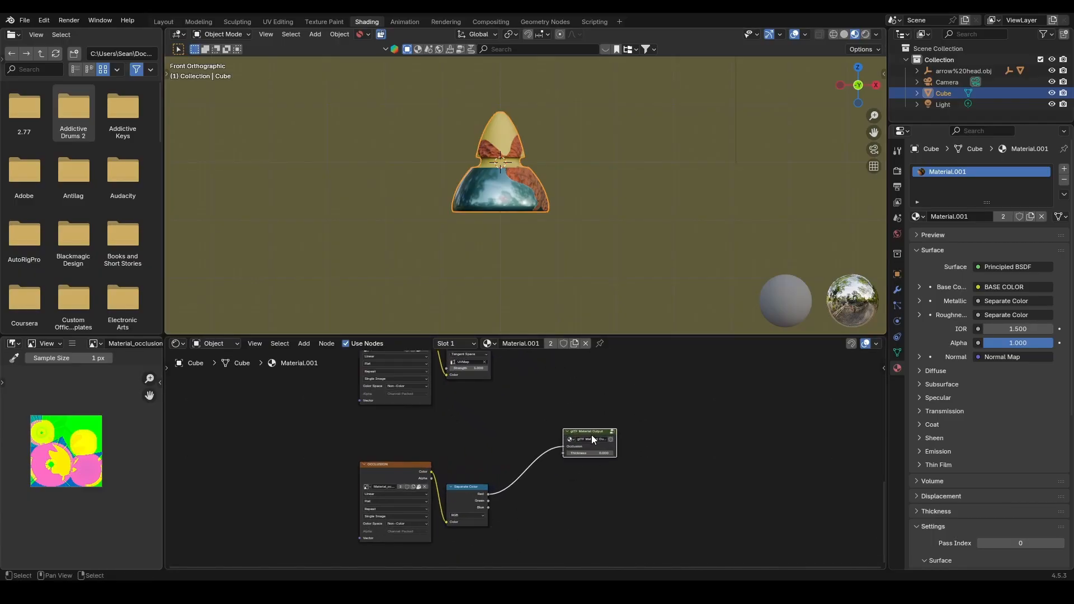
scroll(602, 458, up, 3)
key(Home)
key(Home)
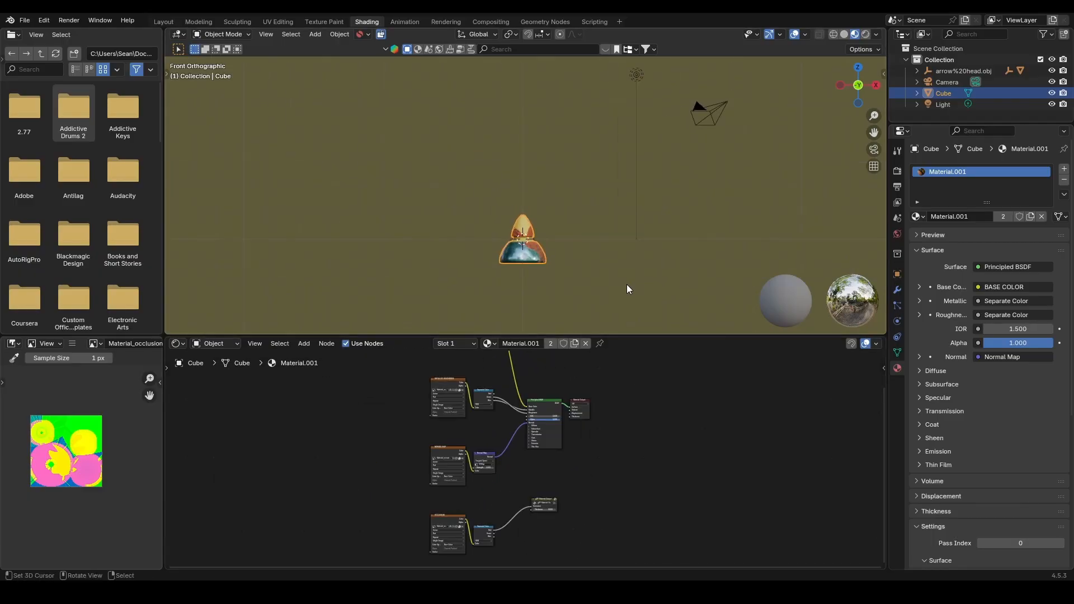
scroll(627, 284, up, 3)
Assign the plain Material to the arrowhead and set its base color to purple, Metallic to 0.705 and Roughness to 0.218.
click(918, 216)
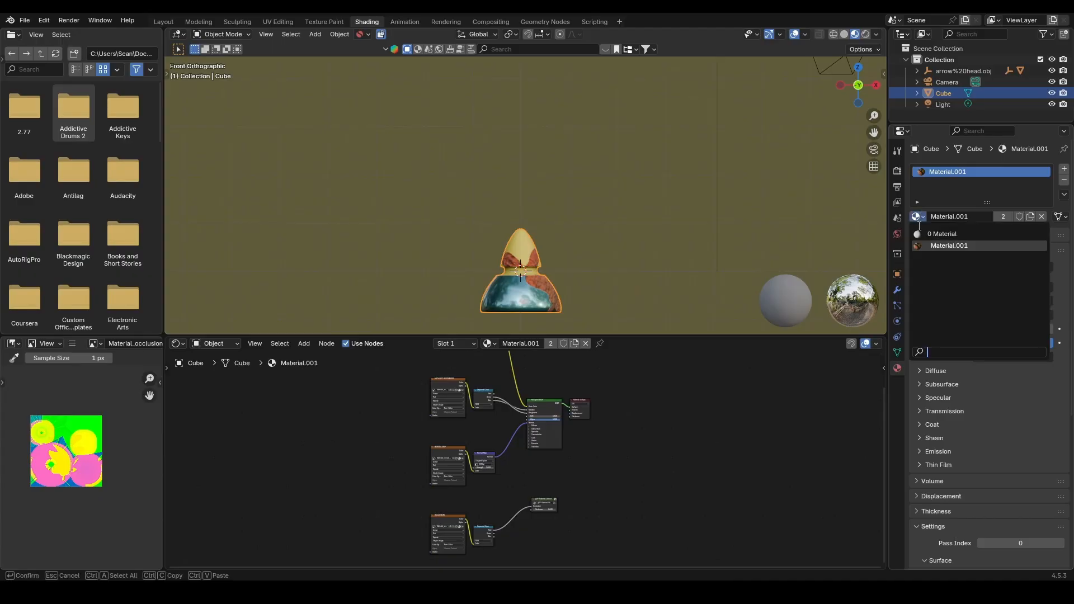
click(945, 242)
scroll(578, 504, up, 5)
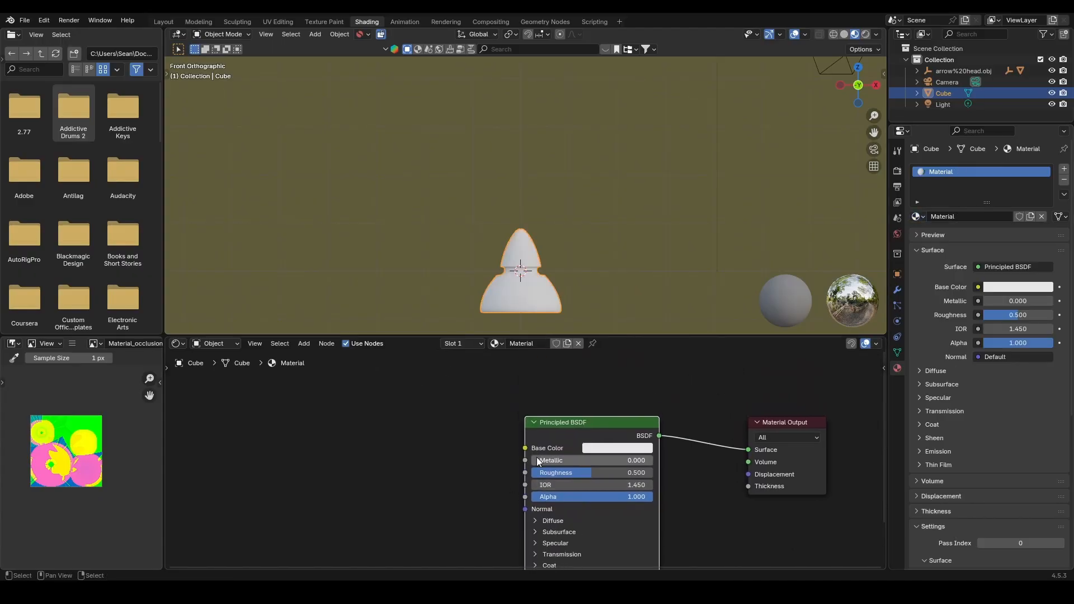
click(616, 448)
drag(651, 327, 664, 316)
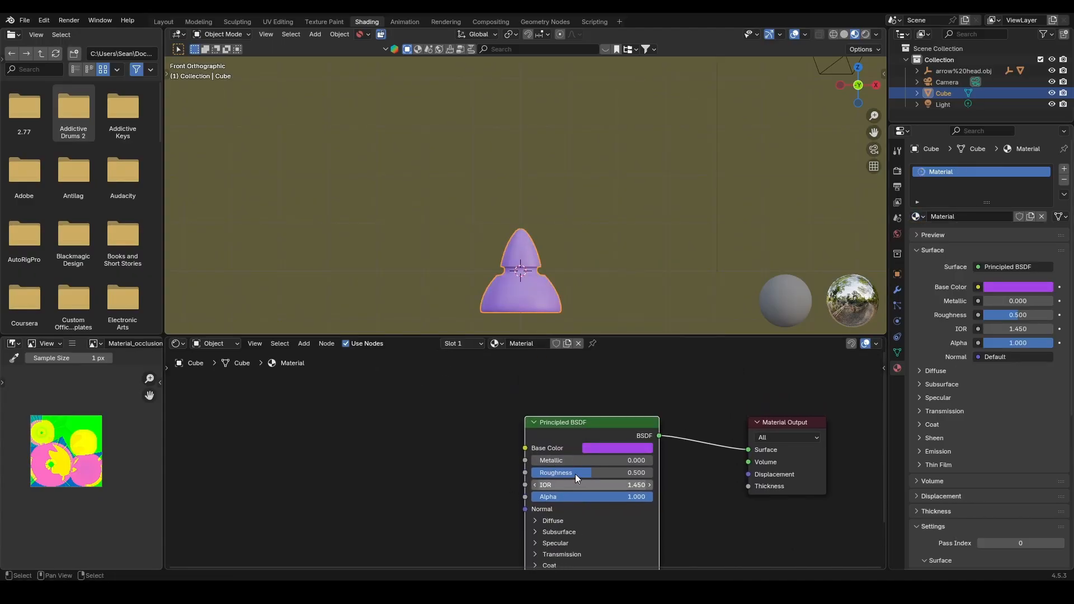
mouse_move(580, 474)
mouse_down()
mouse_move(607, 474)
mouse_move(545, 473)
mouse_move(638, 460)
mouse_up()
Add a glTF Material Output node below the Material Output in the purple material.
scroll(657, 478, down, 2)
key(shift+a)
mouse_move(659, 479)
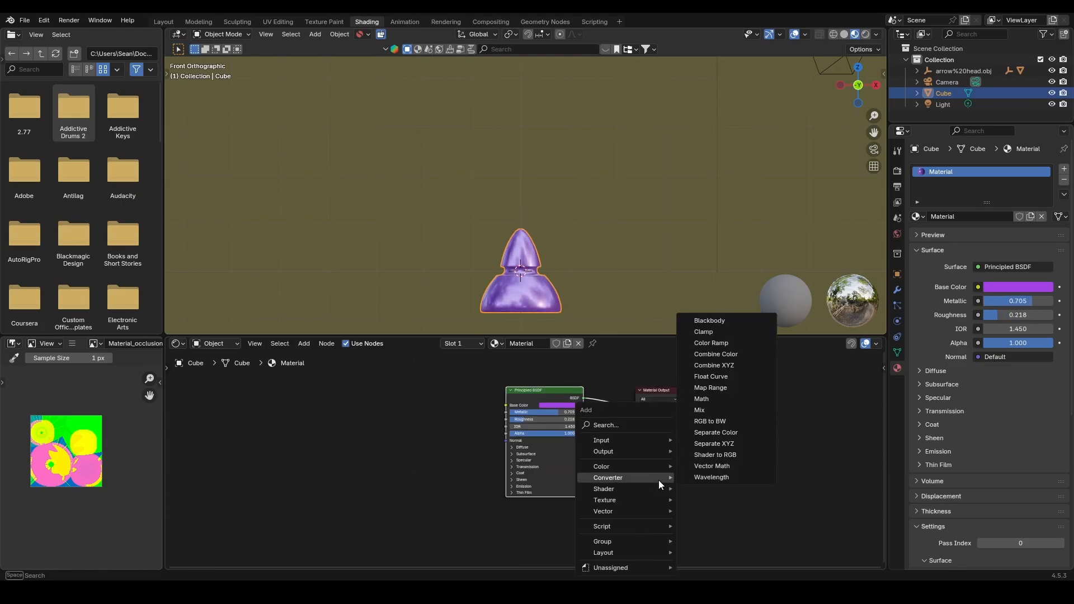
text(glft)
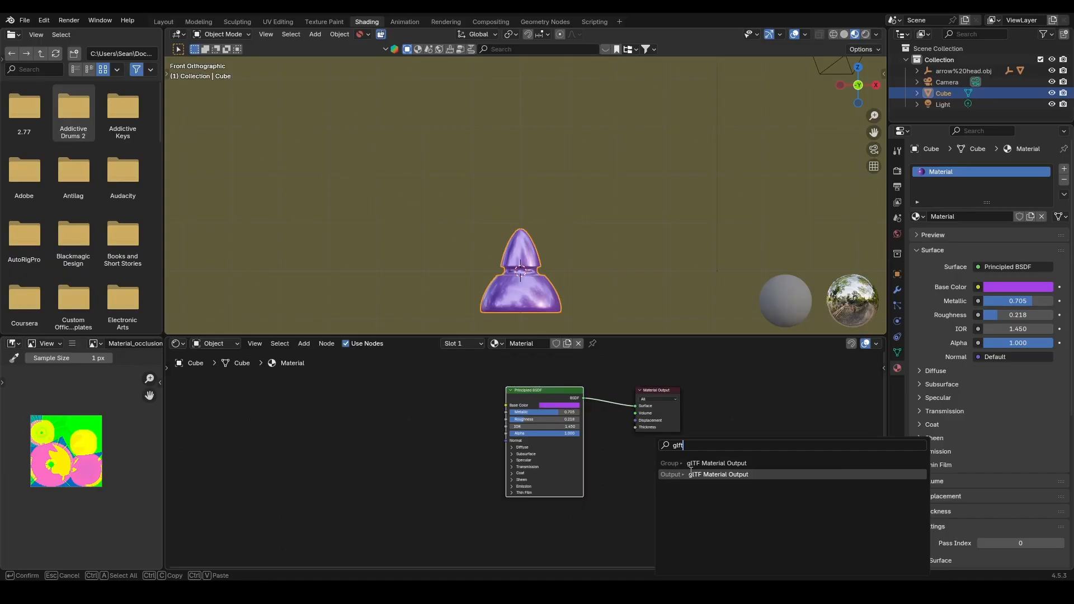
click(698, 475)
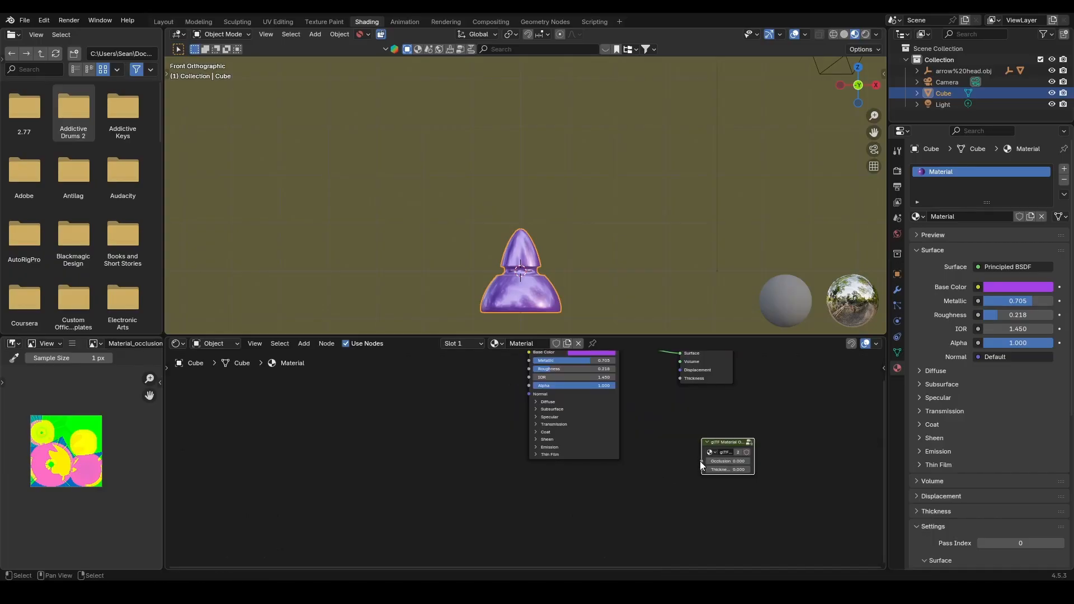
Add an Image Texture node below the Principled BSDF and load Material_occlusionRoughnessMetallic.png into it.
middle_drag(704, 492, 707, 438)
scroll(707, 438, up, 3)
middle_drag(743, 401, 699, 462)
key(shift+a)
text(im)
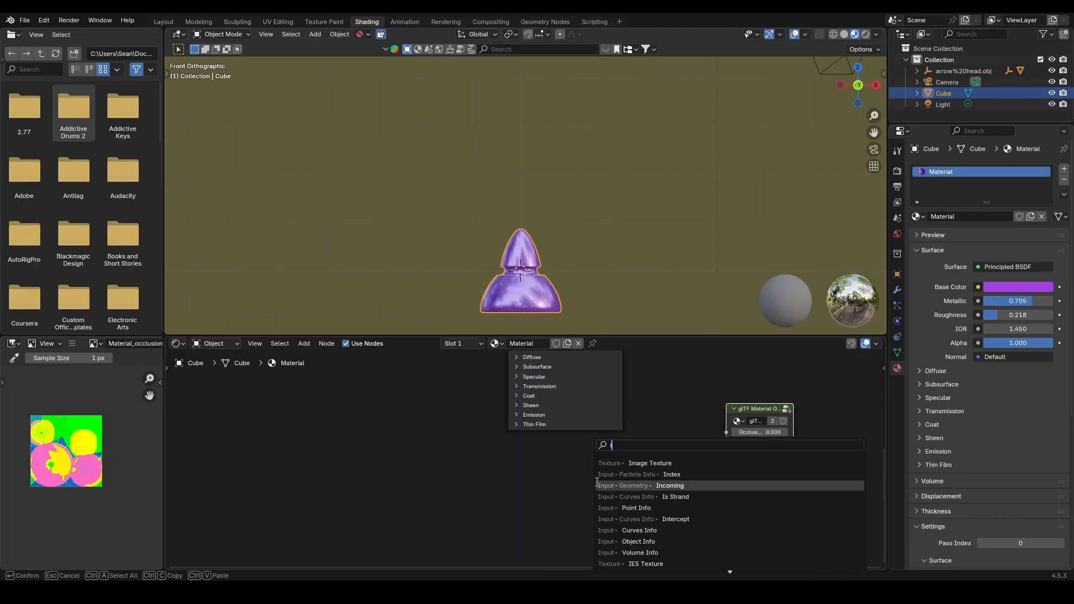
key(Return)
click(429, 467)
click(442, 507)
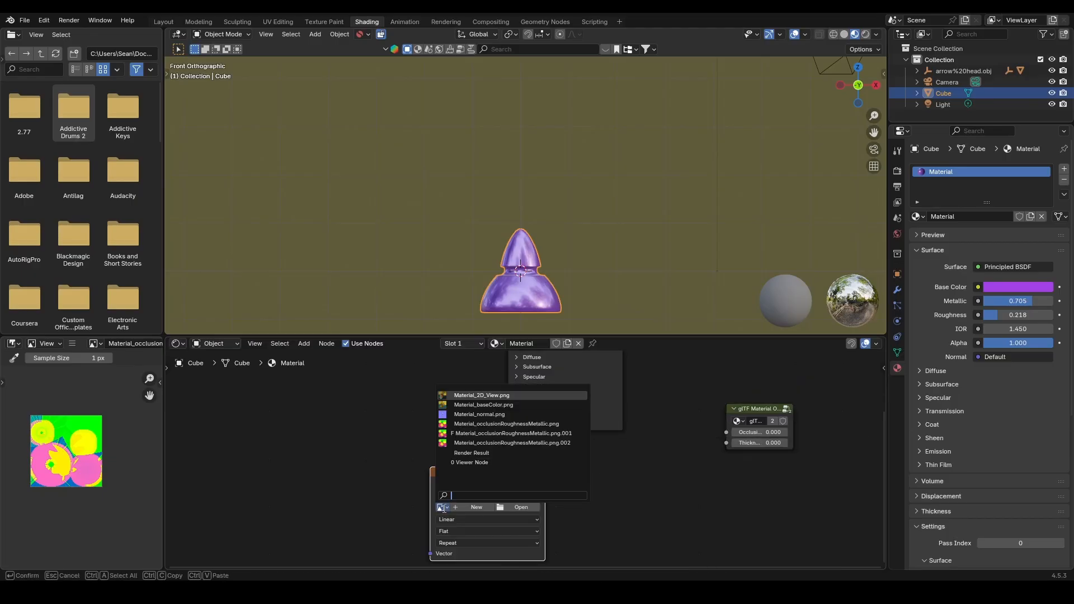
click(540, 424)
Add a Separate Color node fed by the occlusion image's Color and link its Red output to the glTF Material Output's Occlusion.
key(shift+a)
mouse_move(395, 494)
text(sep)
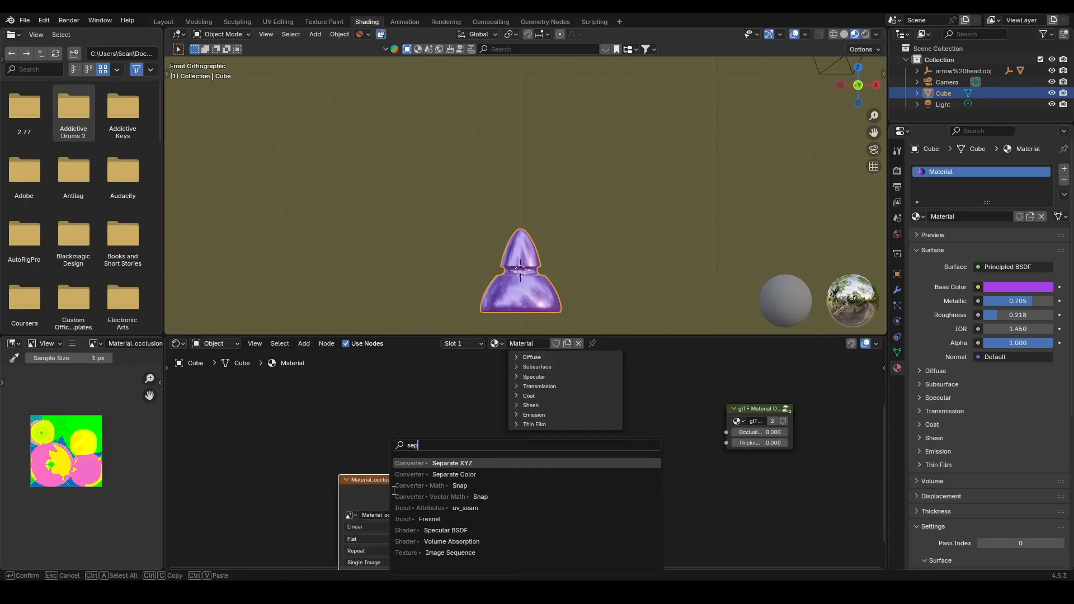
click(480, 474)
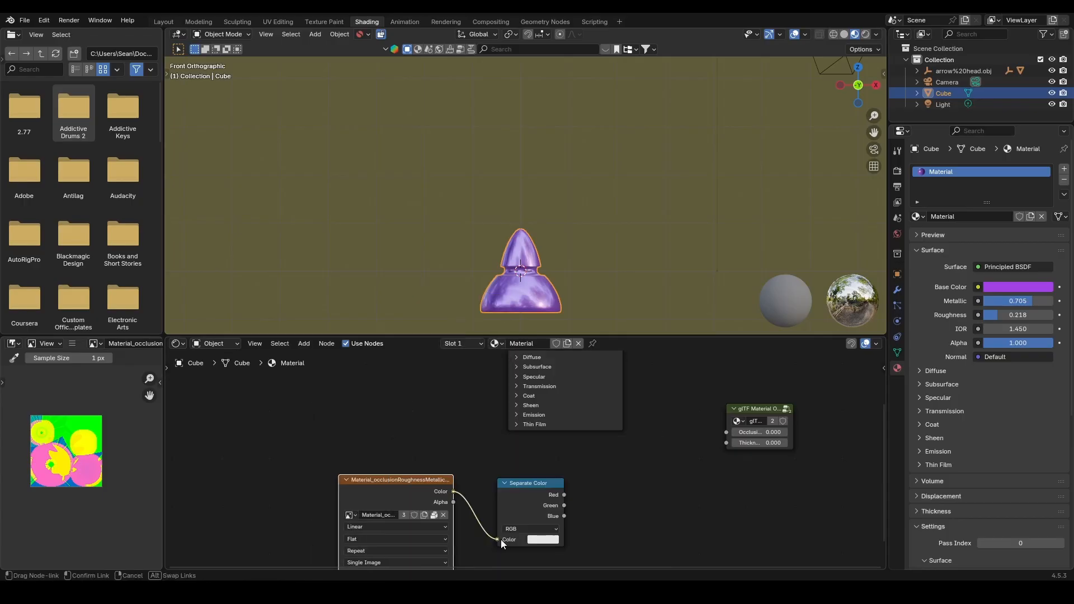
click(514, 539)
drag(564, 494, 726, 431)
Add a Wave Texture node to the far side of the Principled BSDF's inputs.
key(Home)
middle_drag(552, 373, 563, 430)
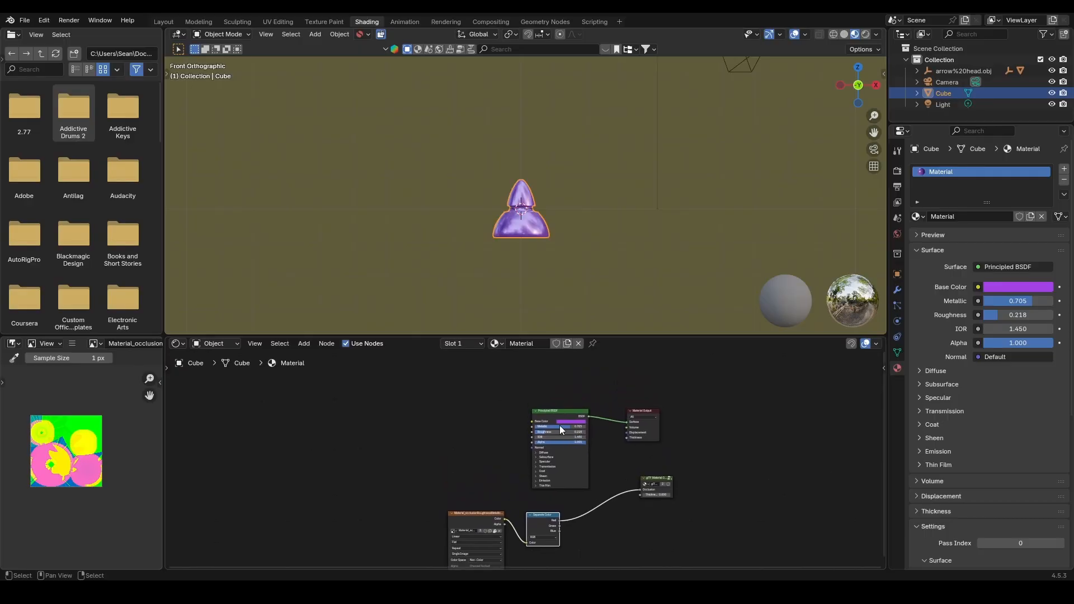
key(shift+a)
text(wav)
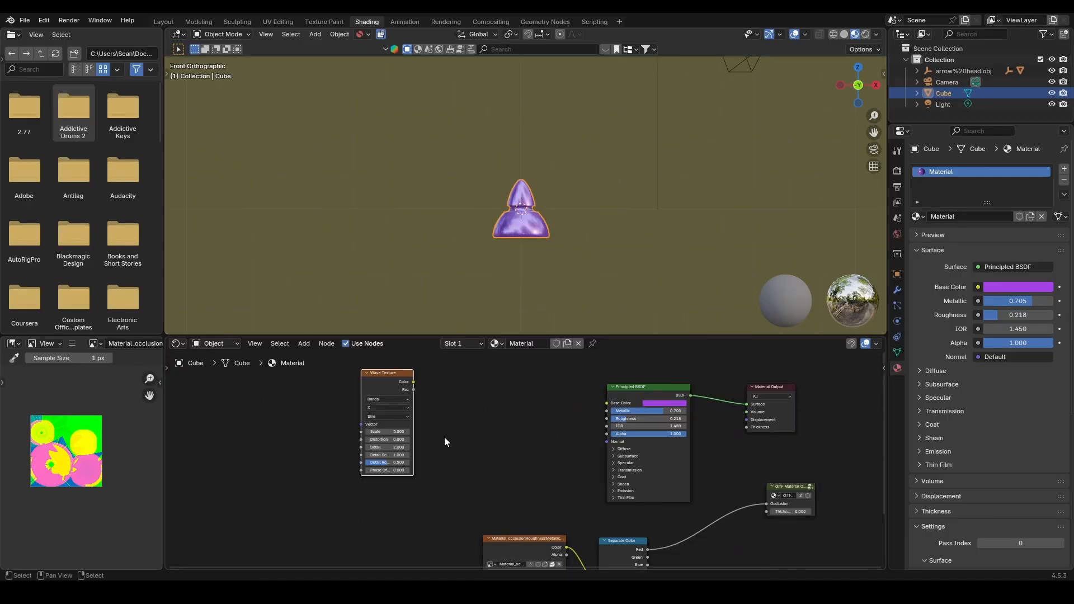
Add a Bump node and link the Wave Texture's Color output to its Height input.
middle_drag(443, 441, 477, 491)
key(shift+a)
text(bum)
key(Return)
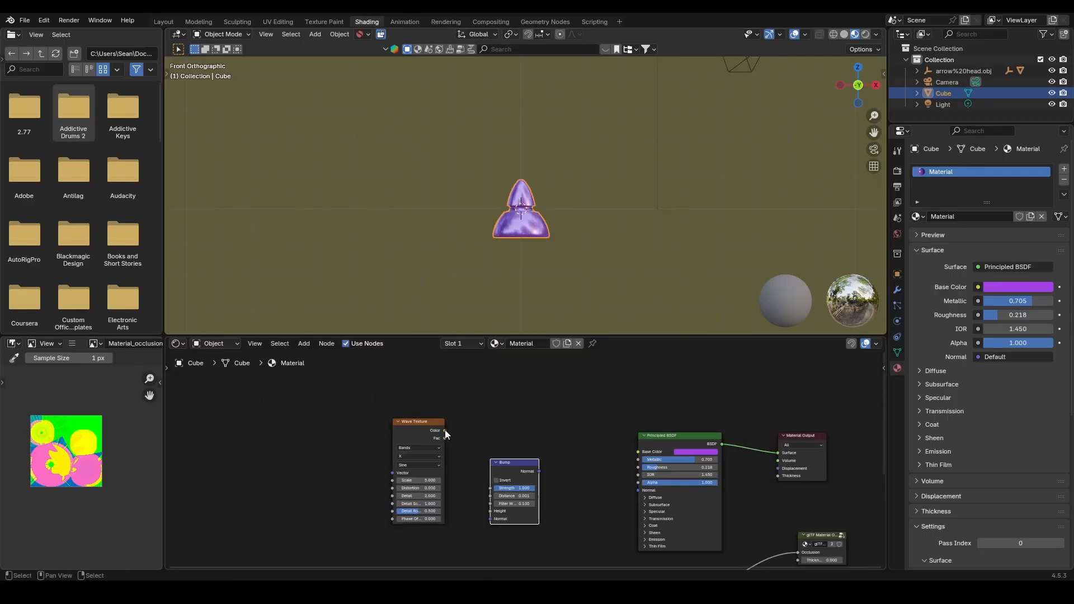
drag(445, 430, 468, 469)
mouse_move(483, 518)
mouse_down()
mouse_move(489, 525)
mouse_move(492, 497)
mouse_move(495, 510)
mouse_up()
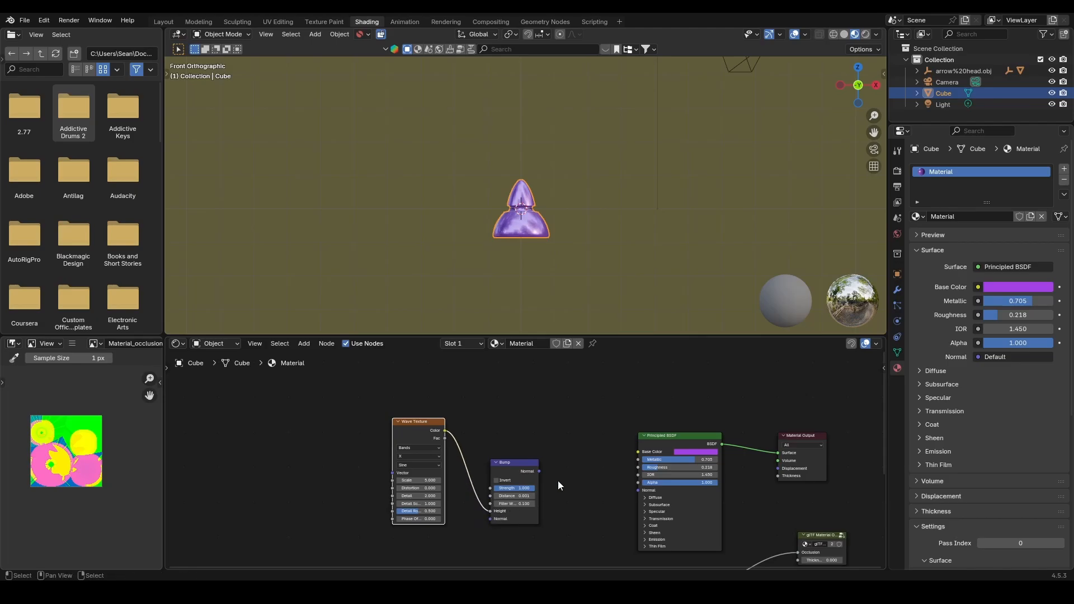
Link the Bump node's Normal output to the Principled BSDF's Normal input and inspect the arrowhead surface up close.
scroll(558, 487, up, 1)
middle_drag(558, 486, 542, 436)
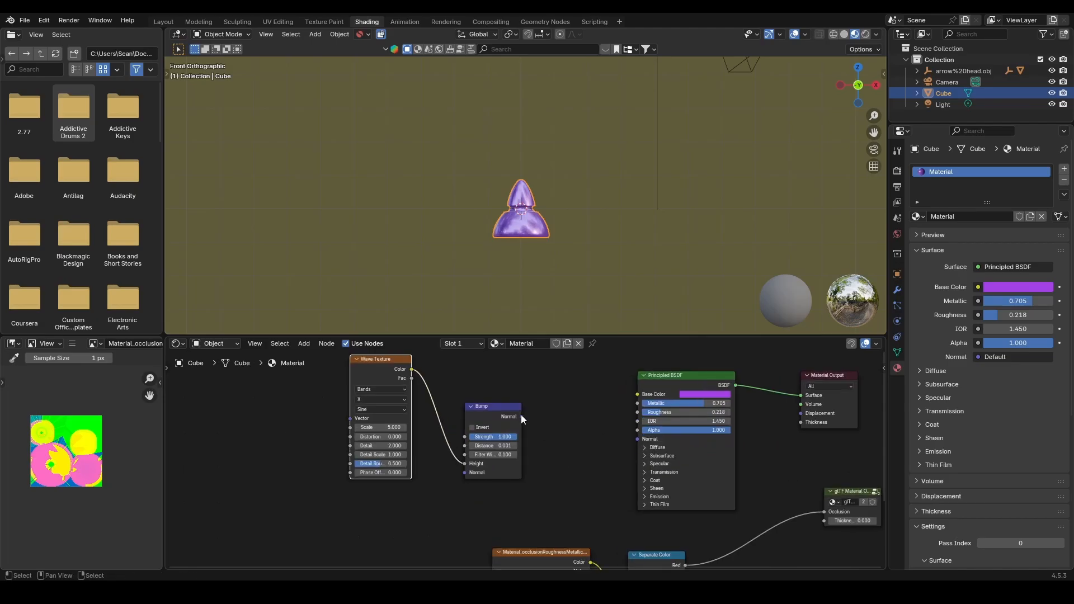
drag(522, 417, 637, 438)
scroll(615, 246, up, 5)
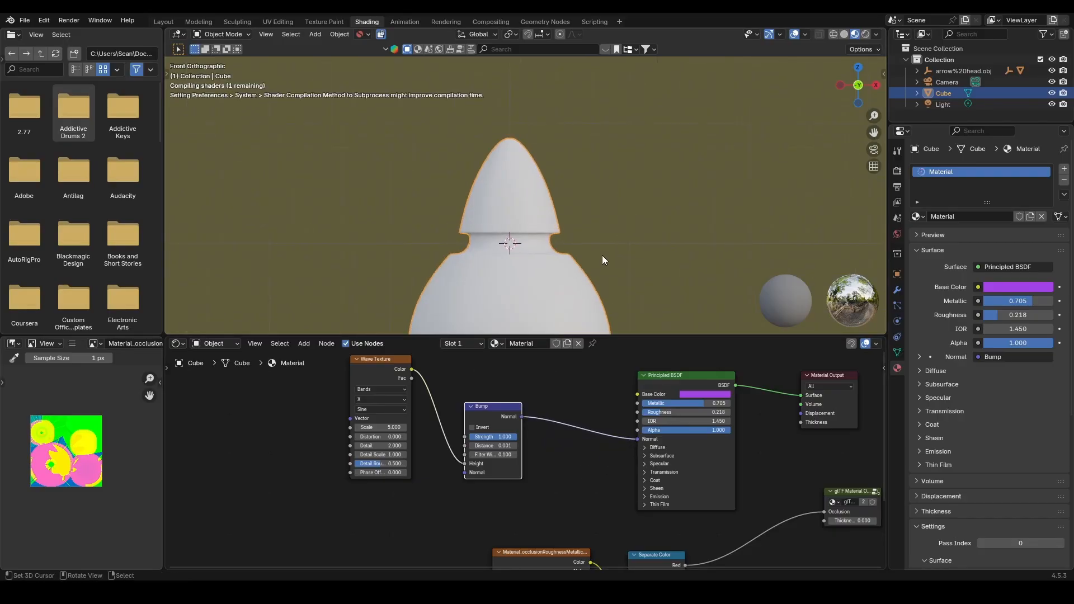
middle_drag(610, 279, 582, 291)
scroll(410, 472, up, 3)
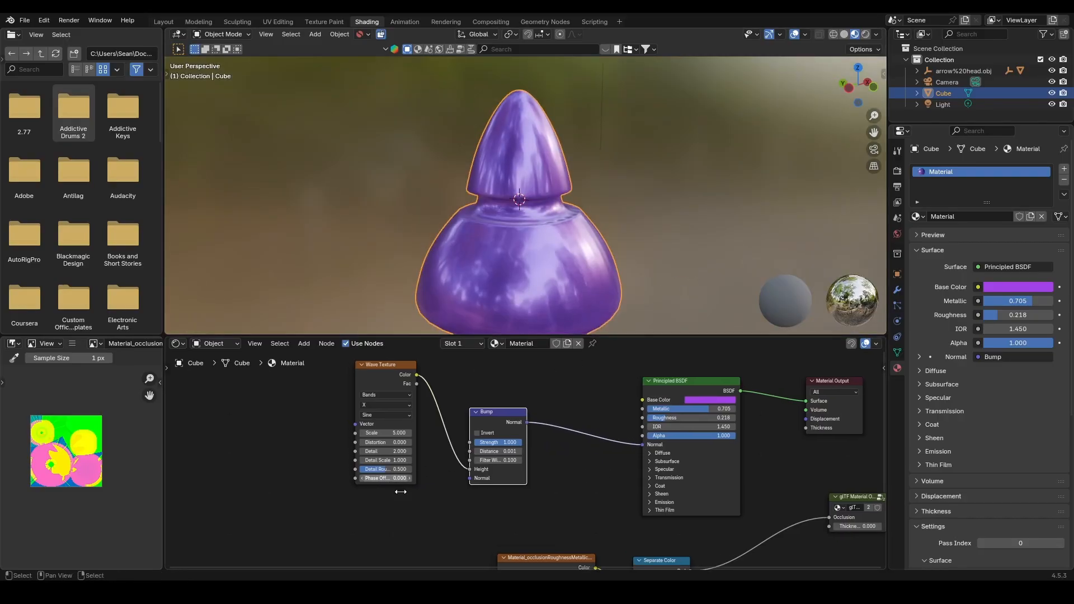
Set the Wave Texture's Distortion to 44.3, Detail to 15 and Scale to 8.9.
middle_drag(409, 495, 525, 479)
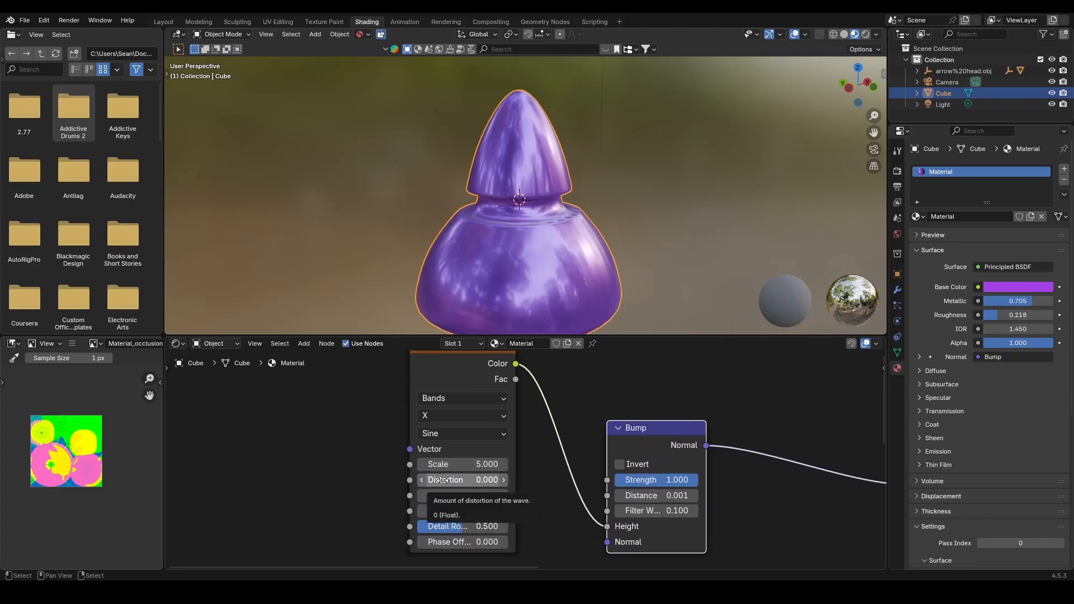
drag(463, 479, 544, 480)
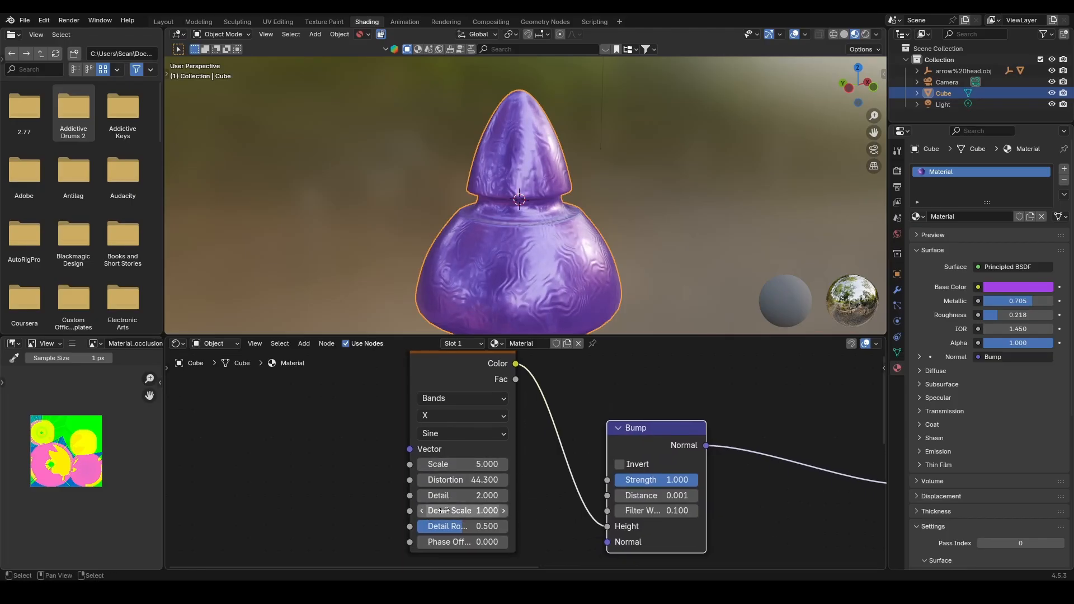
drag(464, 496, 483, 464)
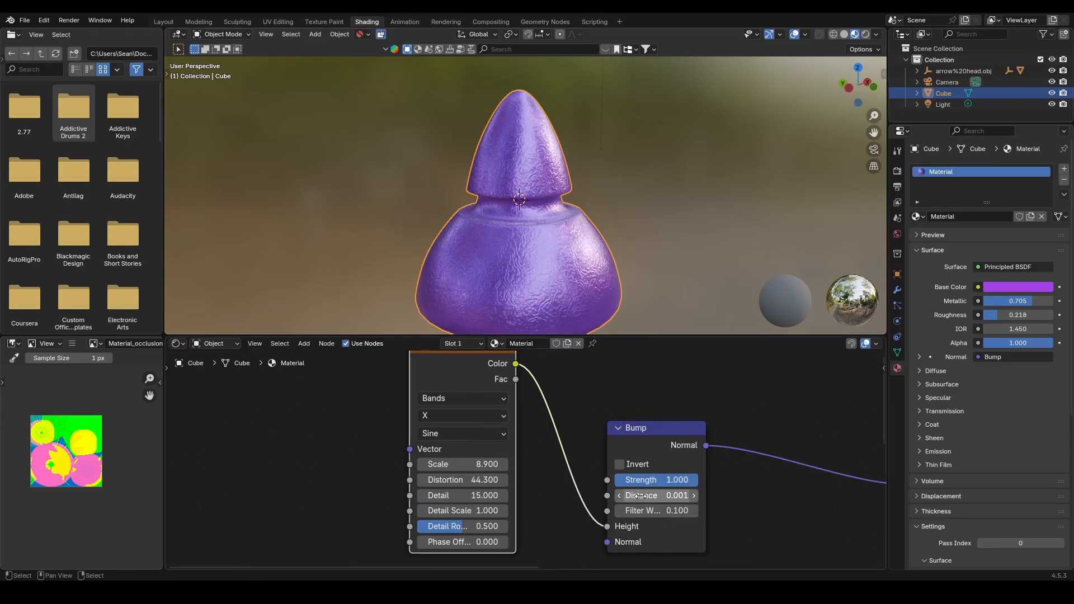
Try a higher Distance on the Bump node and undo the change.
drag(628, 499, 708, 500)
key(ctrl+z)
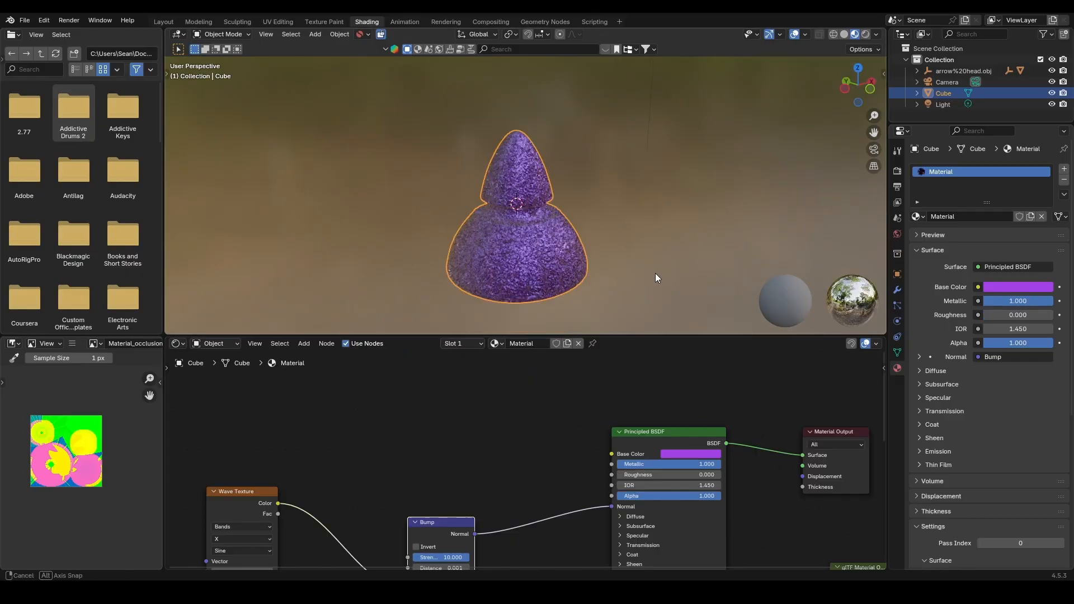
Export the scene as a glTF Binary file named "purple arrow gltf.glb" into the textures folder.
scroll(656, 273, down, 6)
key(KP_1)
scroll(618, 306, down, 2)
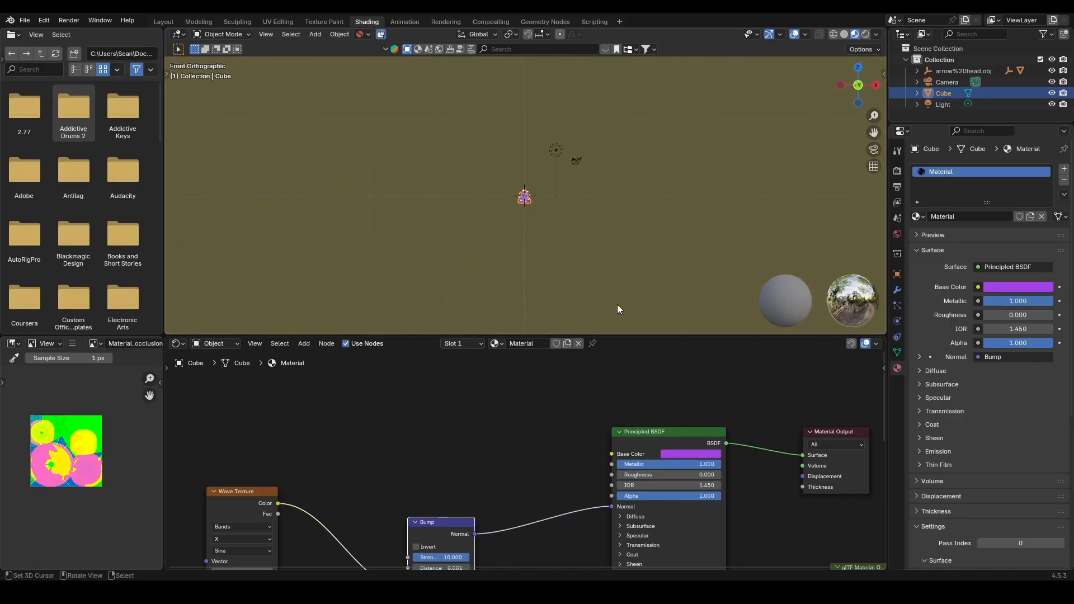
scroll(615, 297, up, 8)
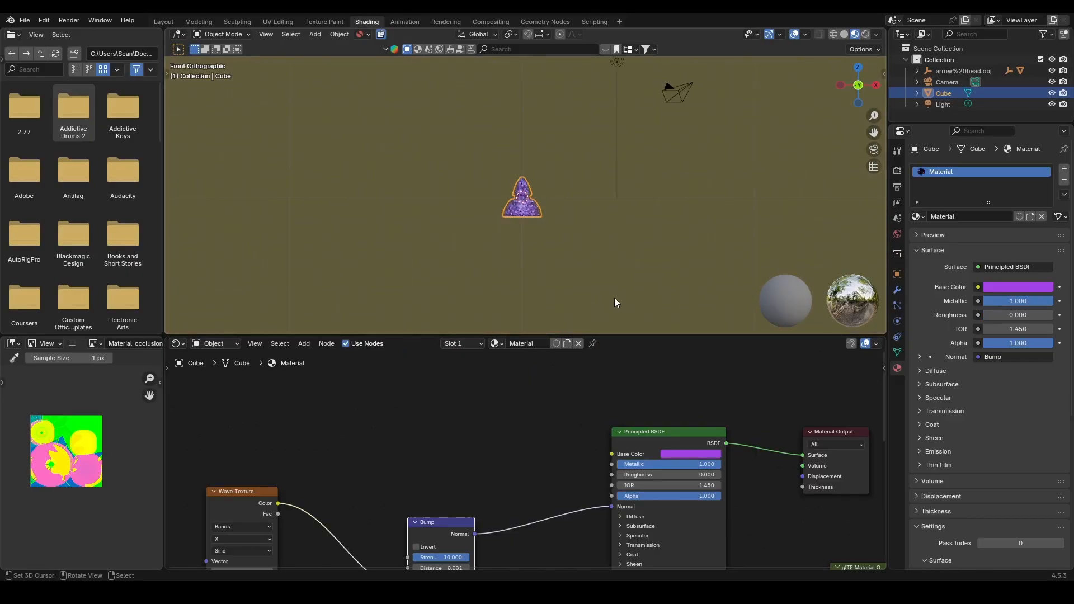
click(25, 20)
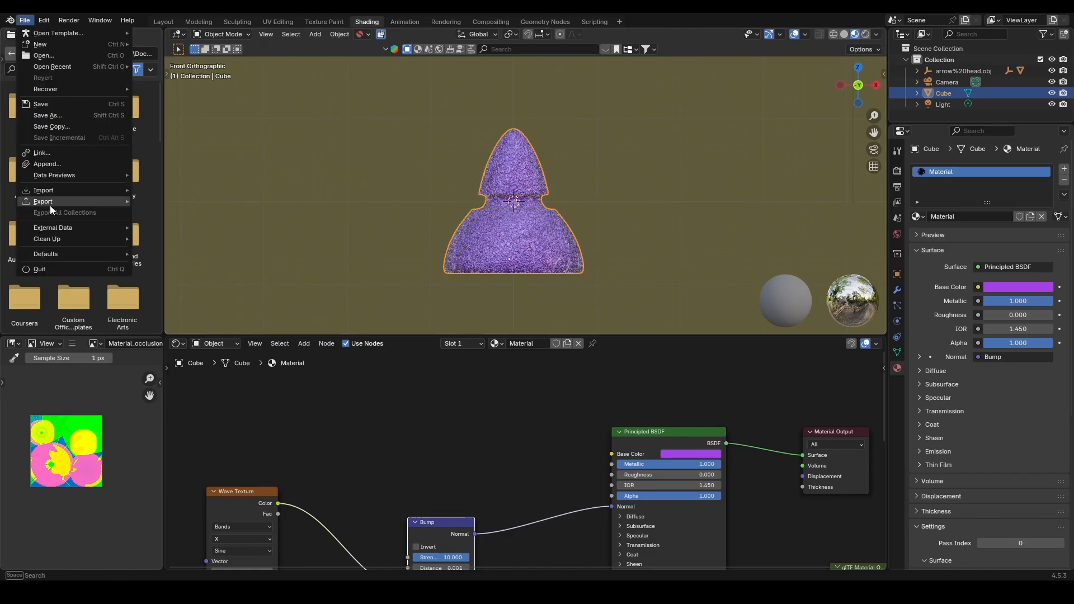
mouse_move(49, 202)
click(176, 391)
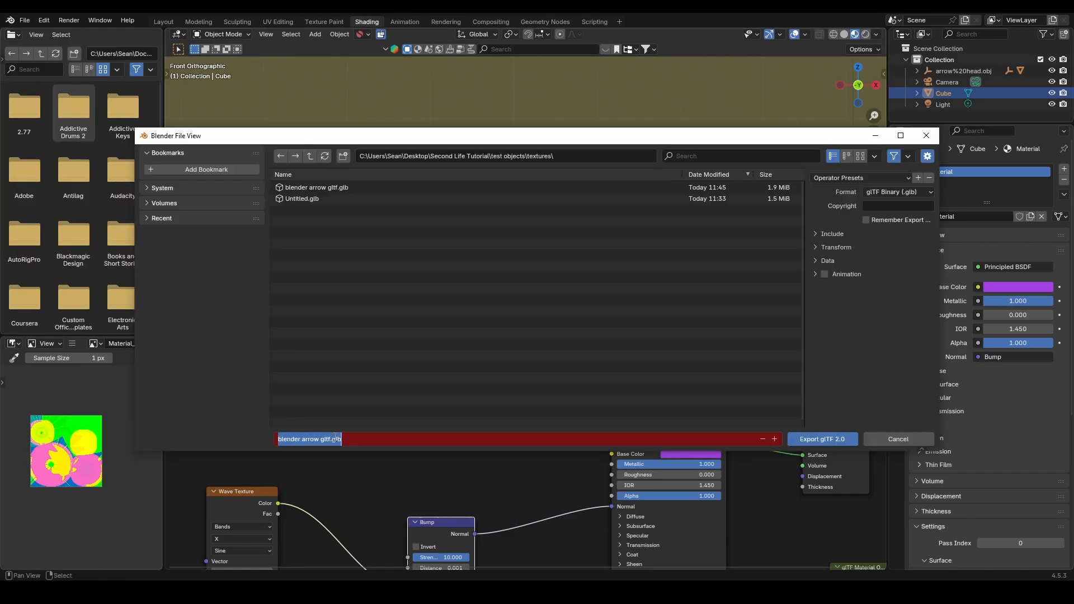
text(purple arrow gltf)
key(Return)
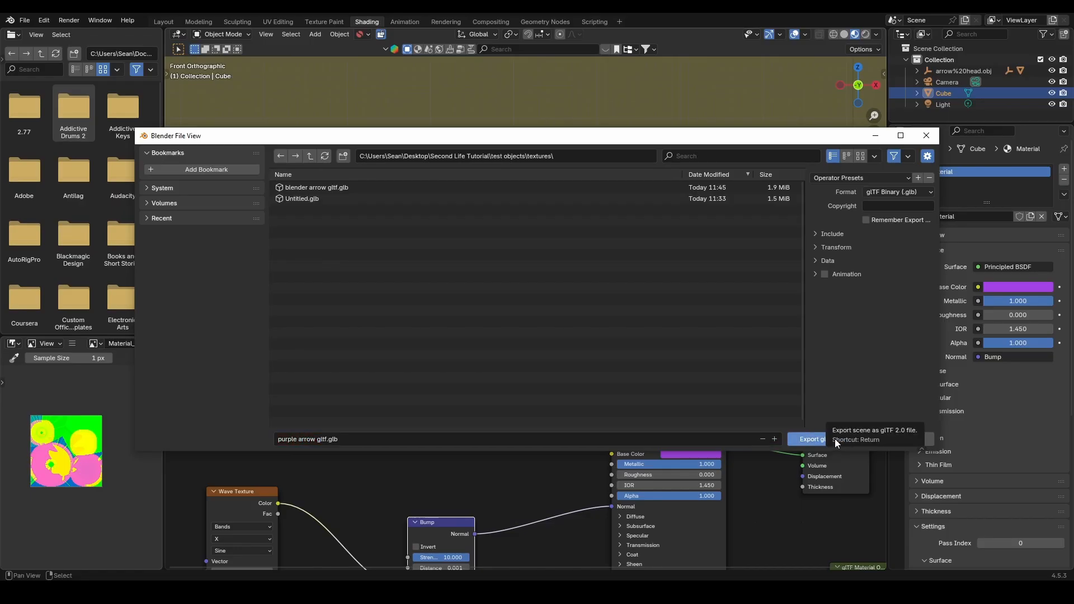
click(823, 436)
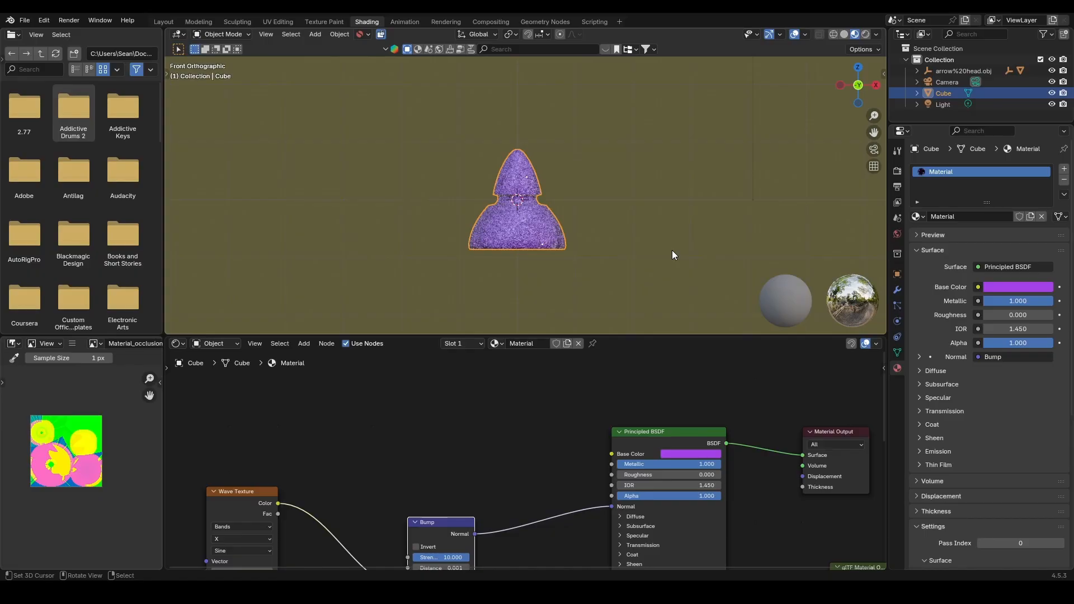
scroll(656, 420, down, 5)
middle_drag(712, 489, 698, 429)
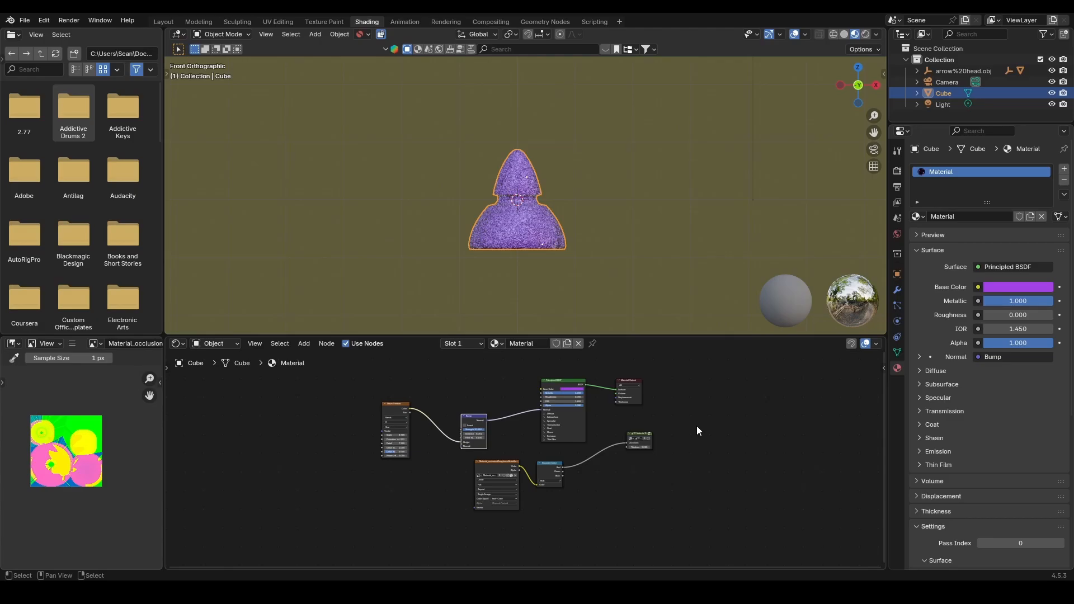
middle_drag(620, 324, 582, 273)
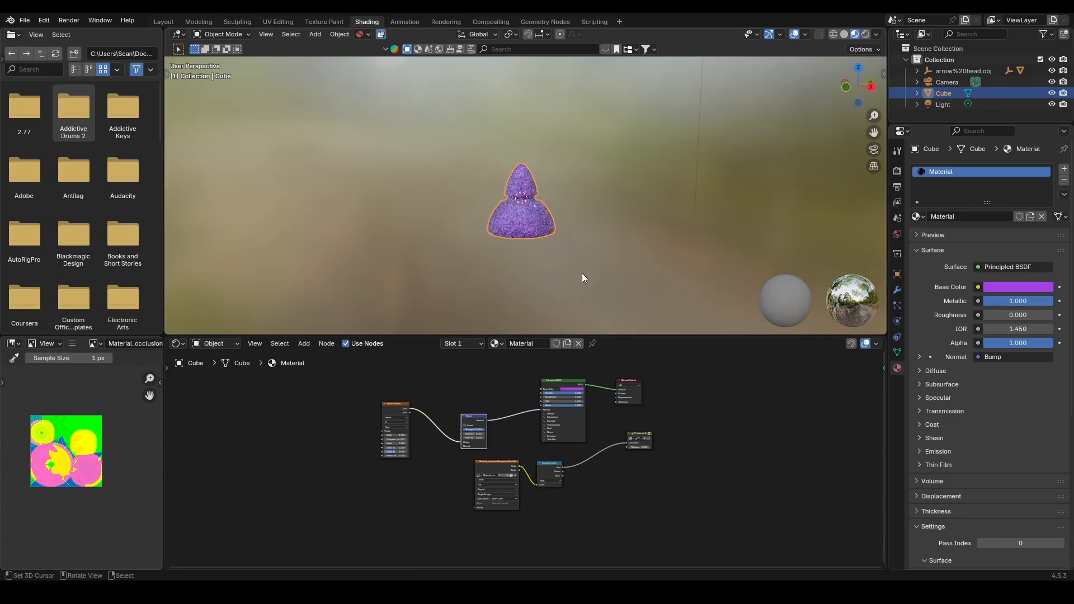